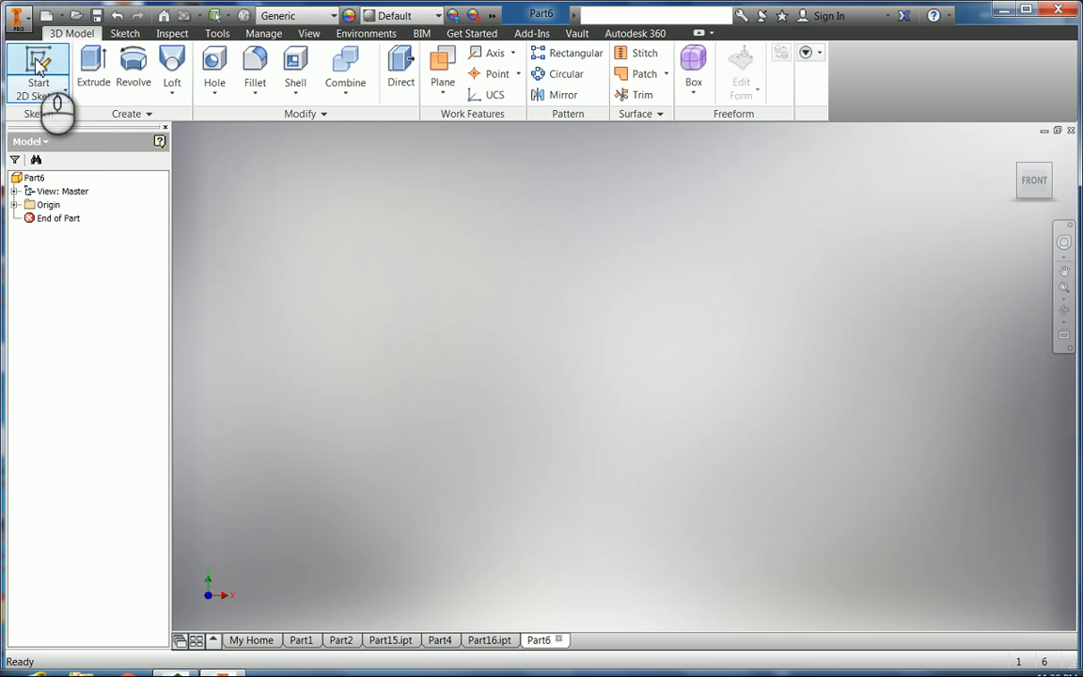
Step: Start a sketch on the front (XY) plane and draw a downward-pointing three-sided polygon centred on the origin, its vertex about 0.3 in below
{"action": "left_click", "coordinate": [39, 76]}
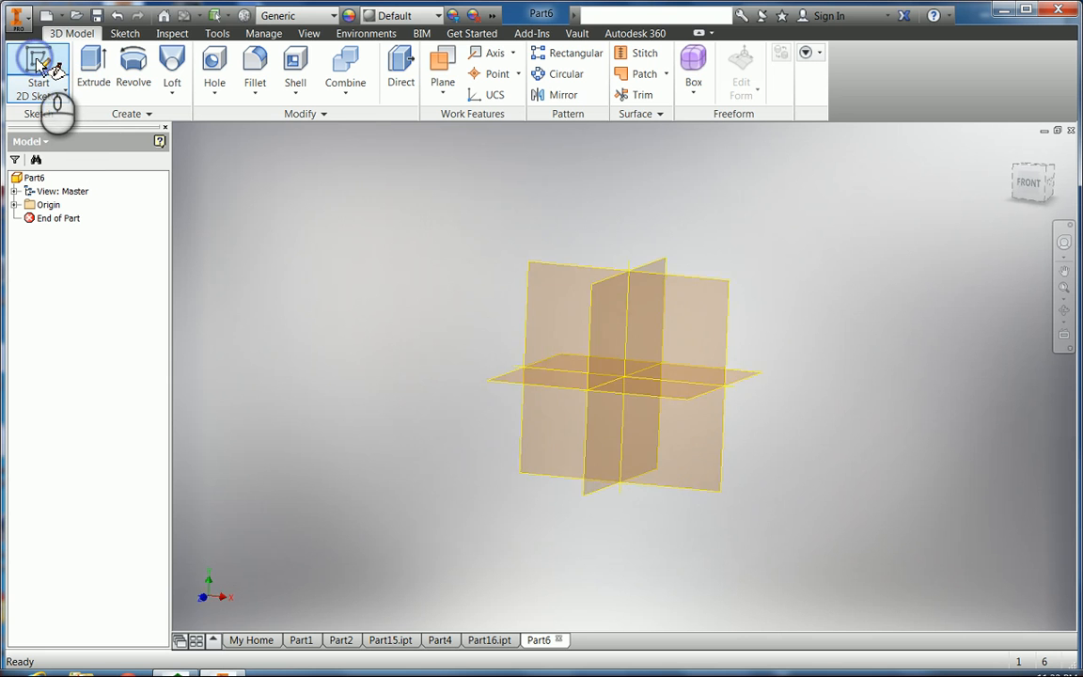
{"action": "left_click", "coordinate": [679, 296]}
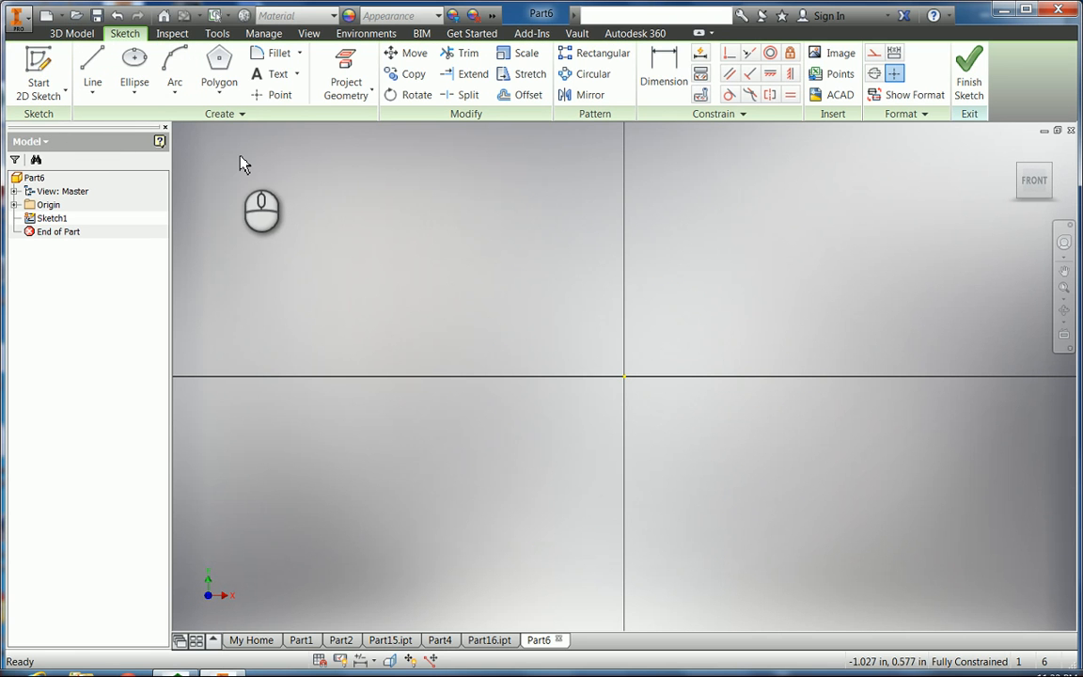
{"action": "left_click", "coordinate": [220, 97]}
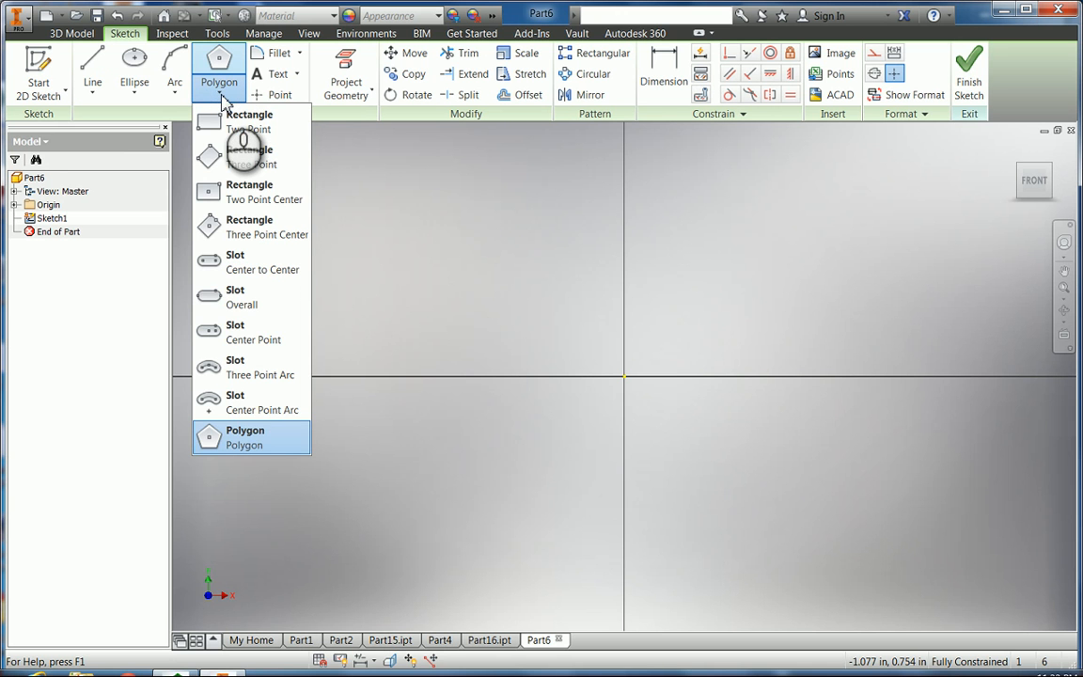
{"action": "left_click", "coordinate": [225, 439]}
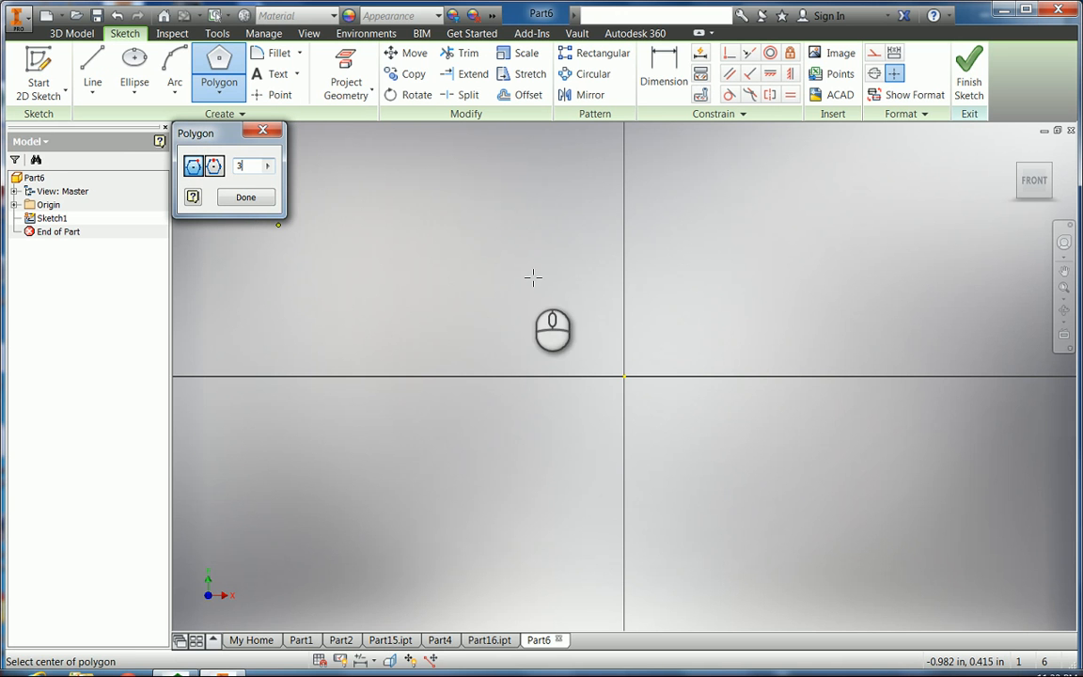
{"action": "left_click", "coordinate": [623, 378]}
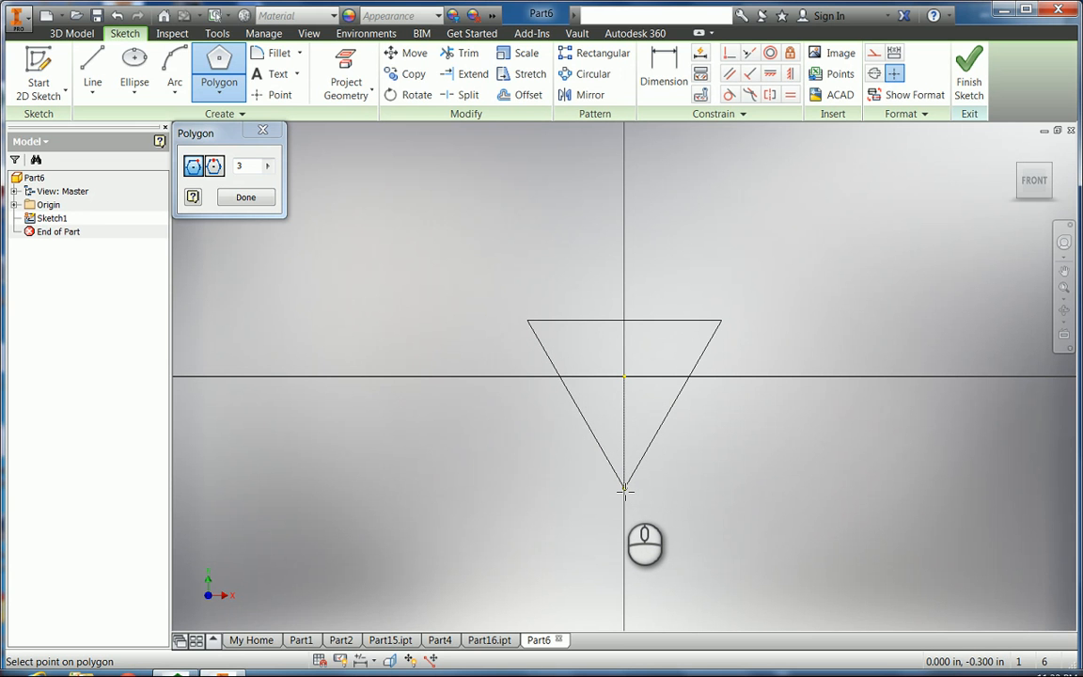
{"action": "left_click", "coordinate": [624, 489]}
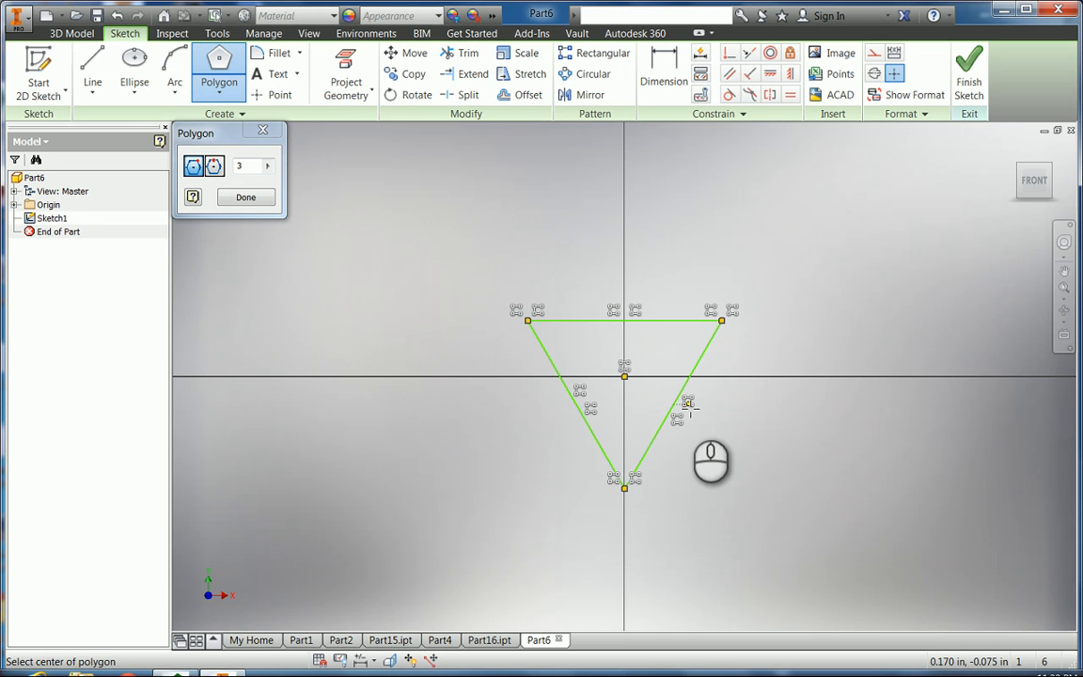
{"action": "left_click", "coordinate": [246, 198]}
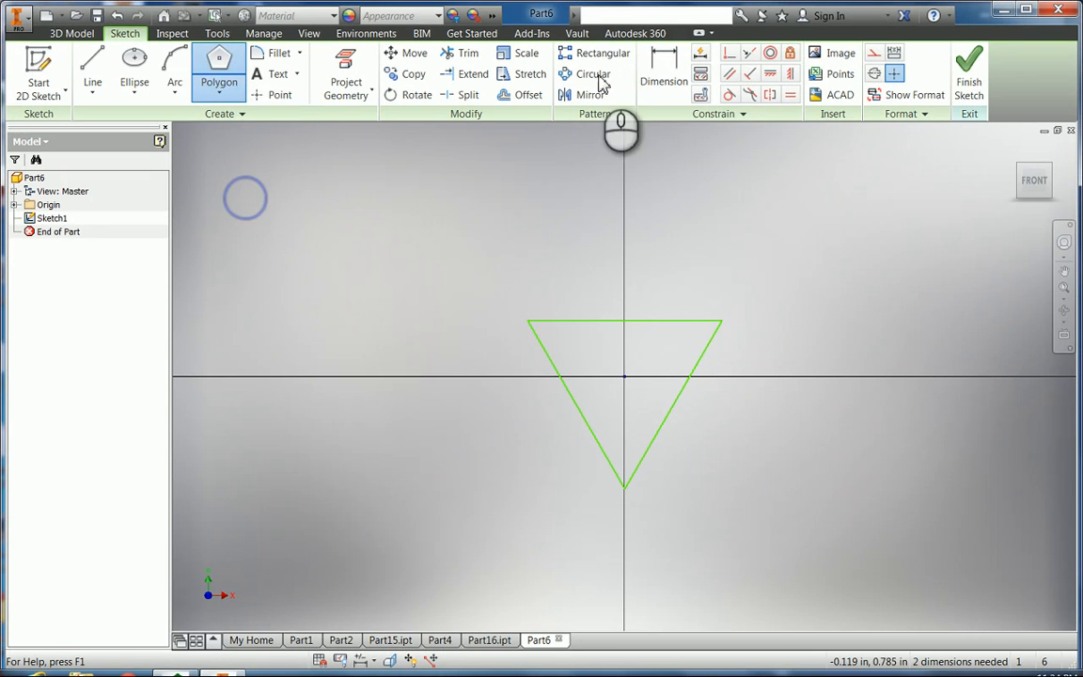
Step: Dimension the triangle's slanted side to .642 in and finish the sketch
{"action": "left_click", "coordinate": [661, 68]}
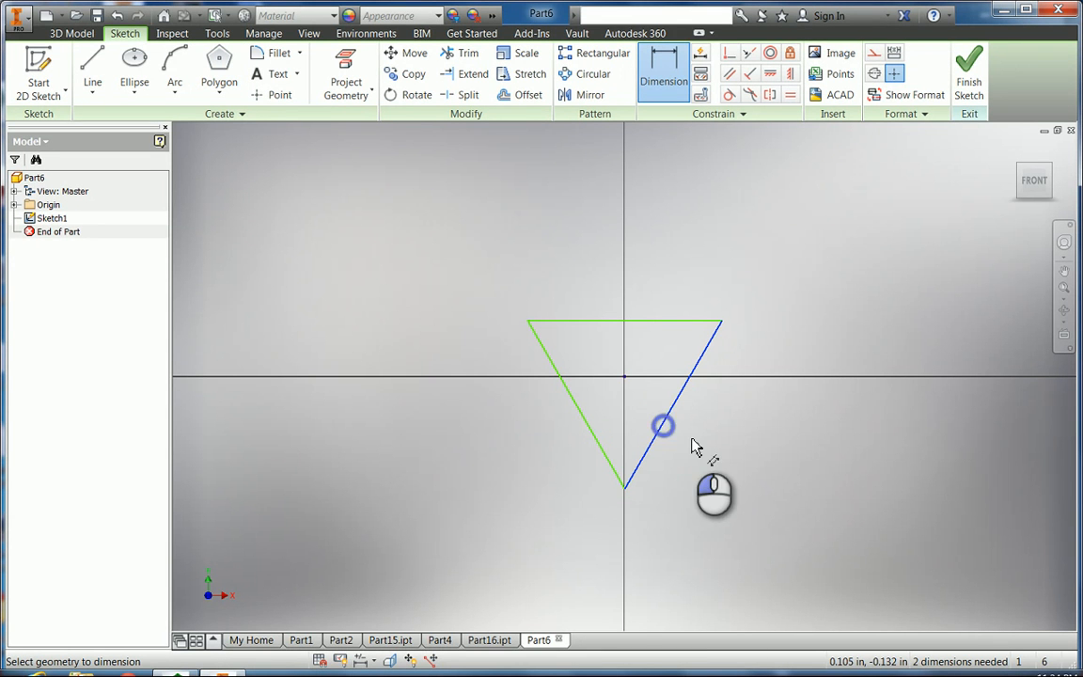
{"action": "left_click", "coordinate": [670, 434]}
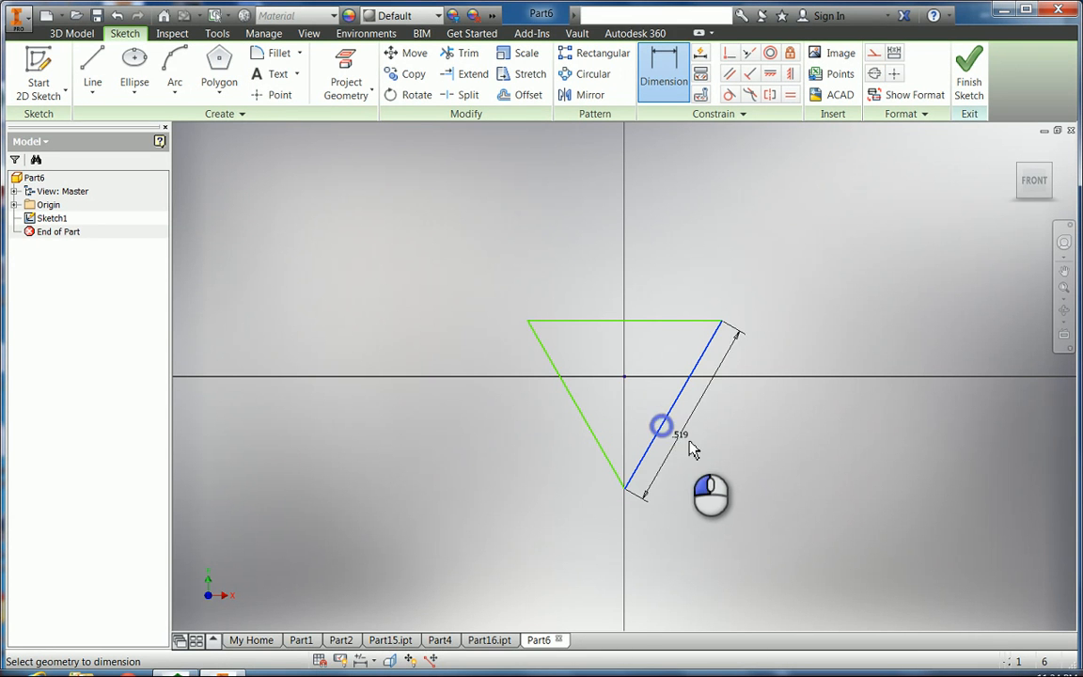
{"action": "left_click", "coordinate": [696, 452]}
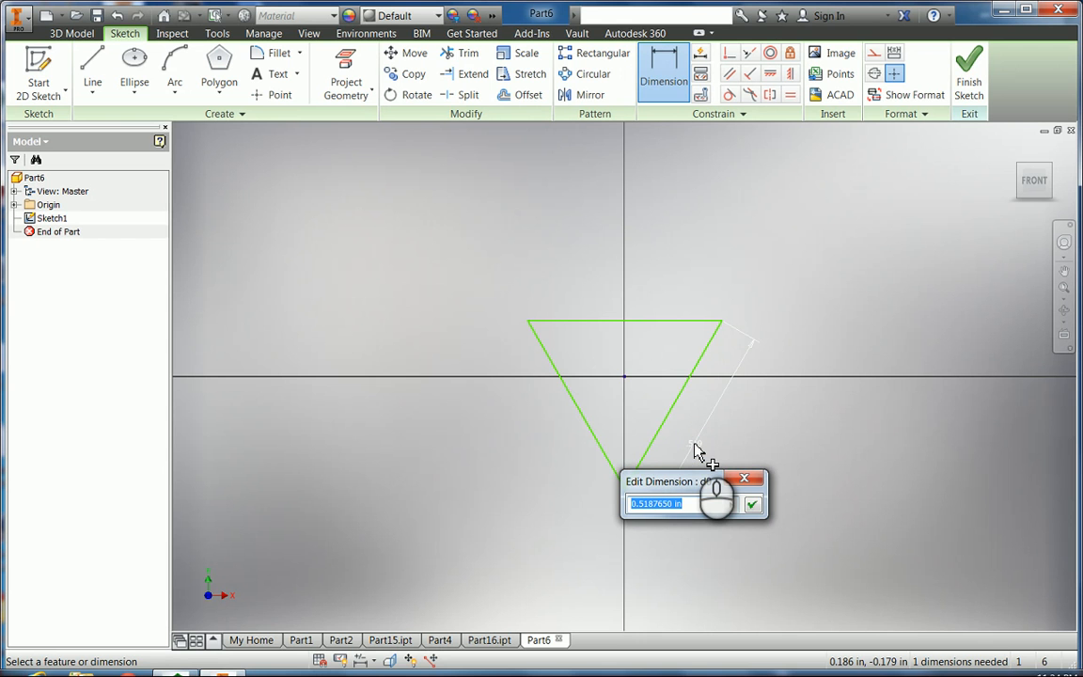
{"action": "key", "text": "BackSpace"}
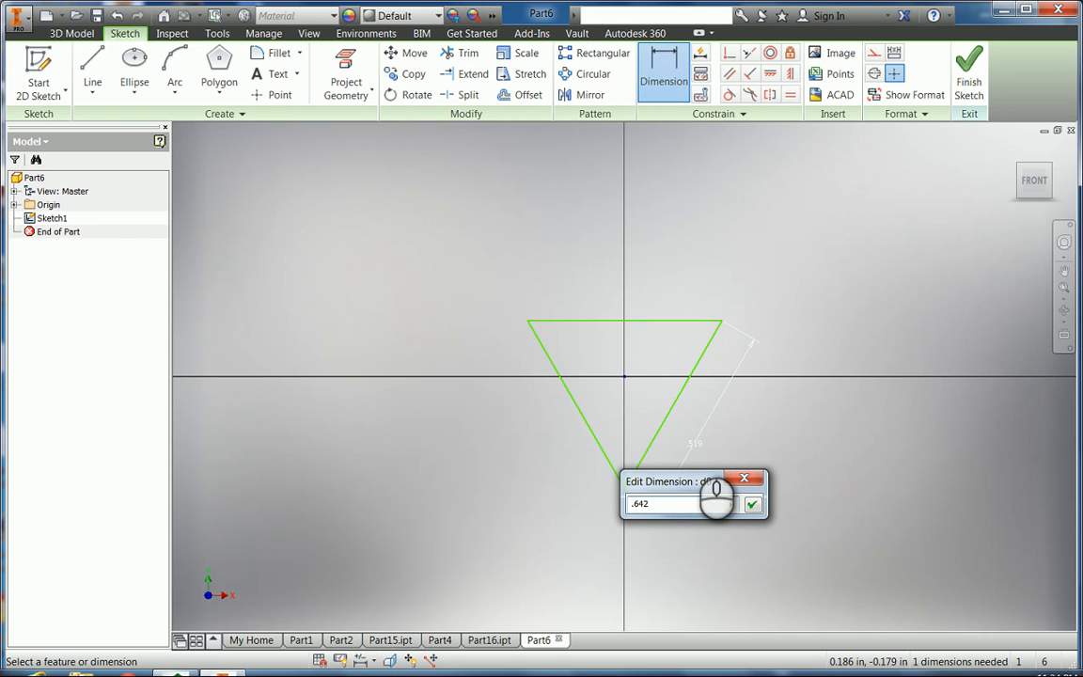
{"action": "left_click", "coordinate": [753, 504]}
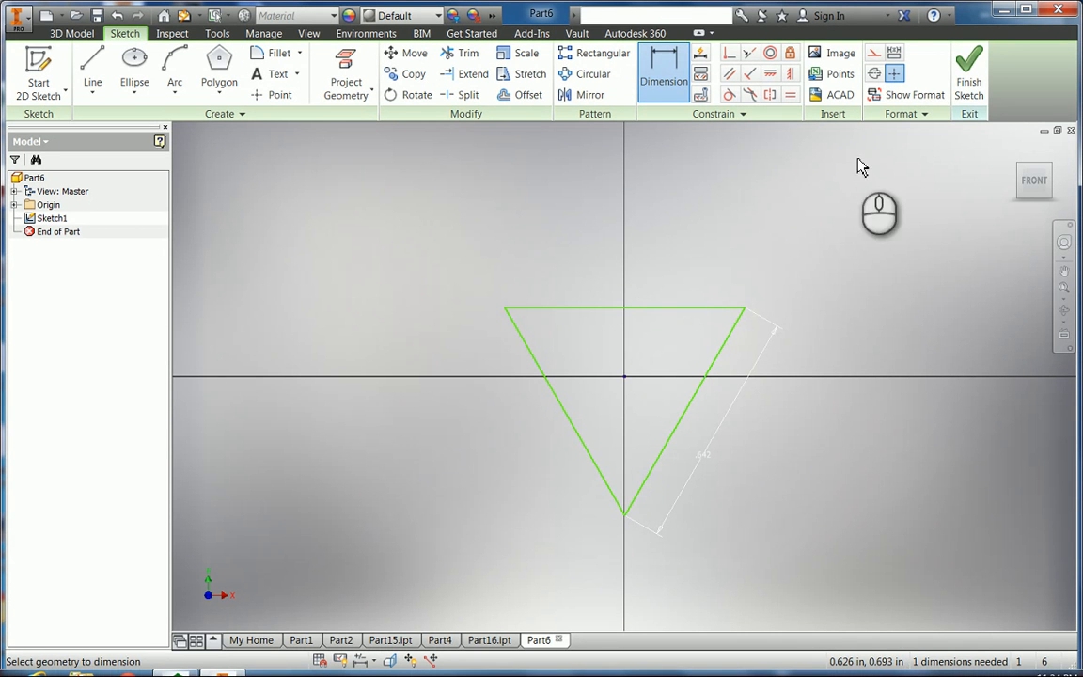
{"action": "left_click", "coordinate": [969, 74]}
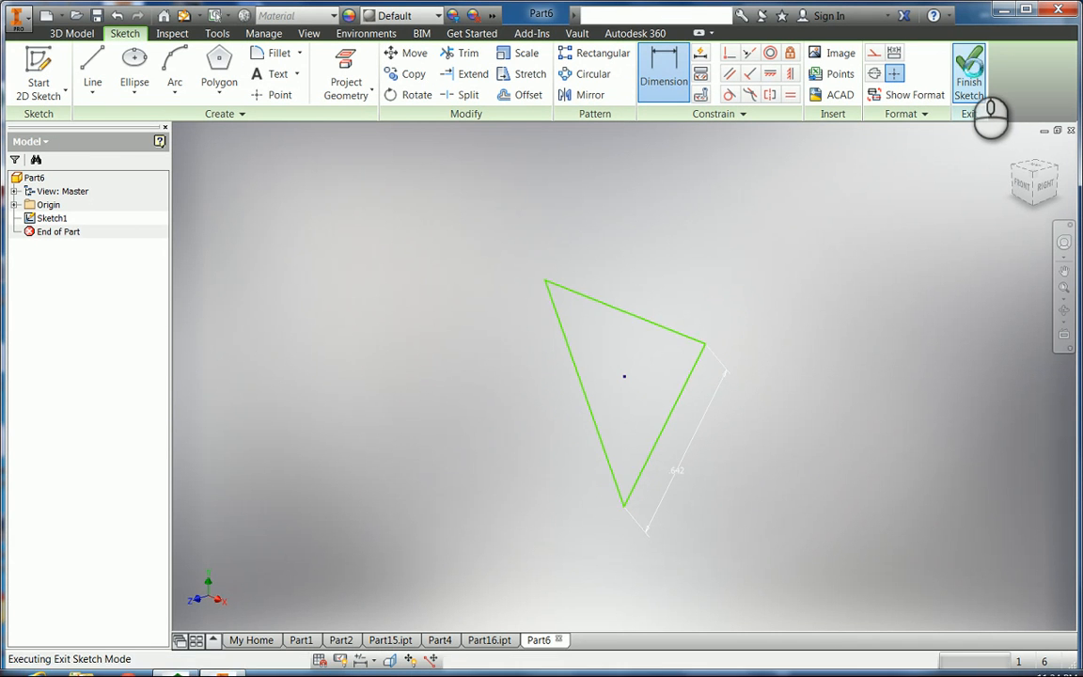
Step: Extrude the triangle profile .32 in as a solid
{"action": "left_click", "coordinate": [91, 64]}
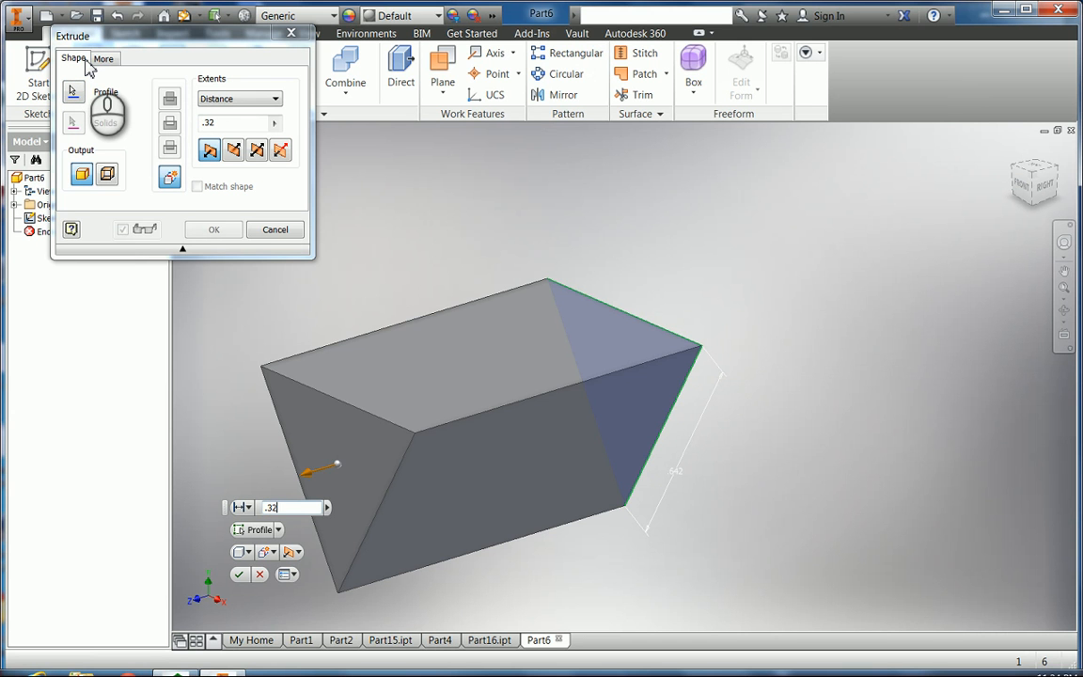
{"action": "type", "text": ".32"}
{"action": "left_click", "coordinate": [213, 230]}
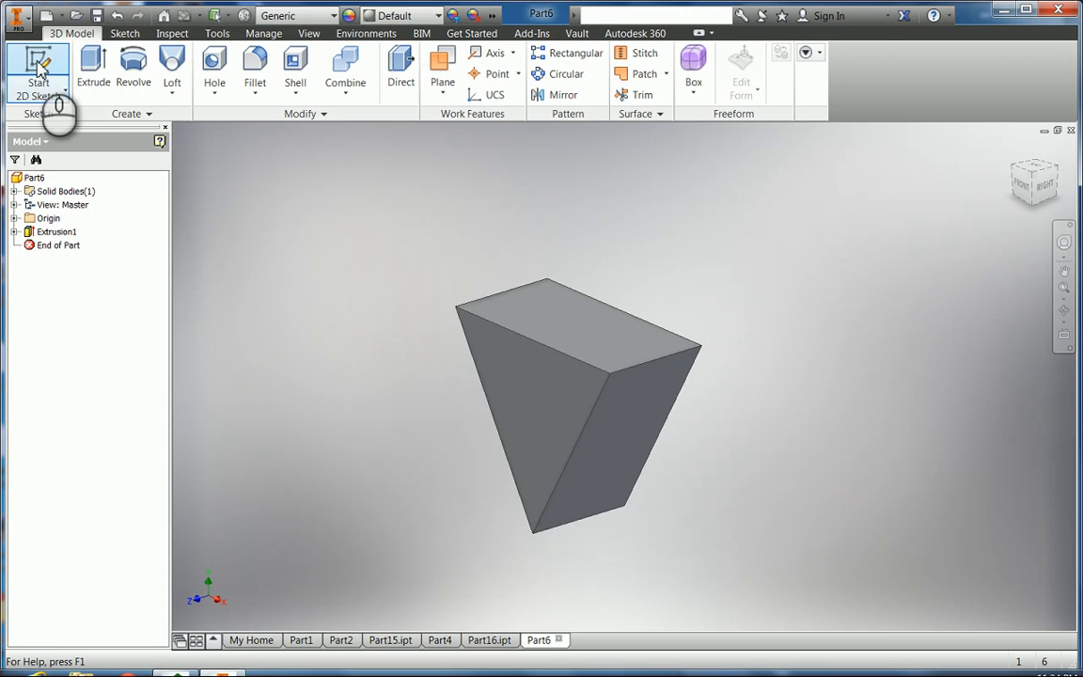
Step: Start a sketch on the prism's front triangular face and draw a .125 in vertical construction line upward from the origin
{"action": "left_click", "coordinate": [38, 74]}
{"action": "left_click", "coordinate": [543, 418]}
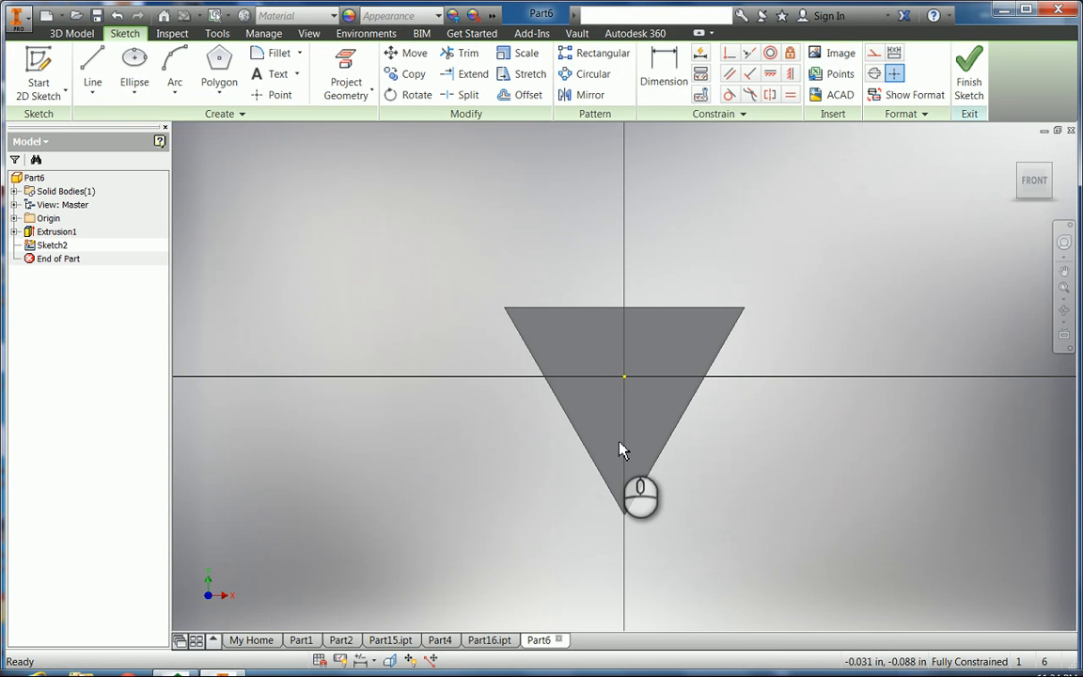
{"action": "left_click", "coordinate": [94, 64]}
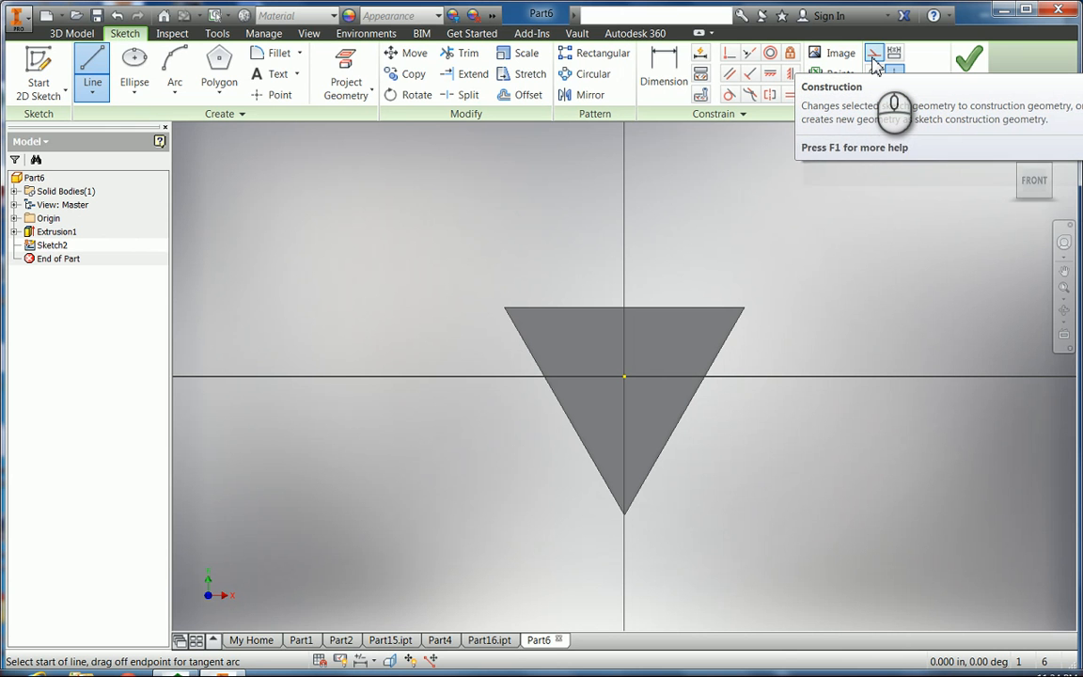
{"action": "left_click", "coordinate": [876, 57]}
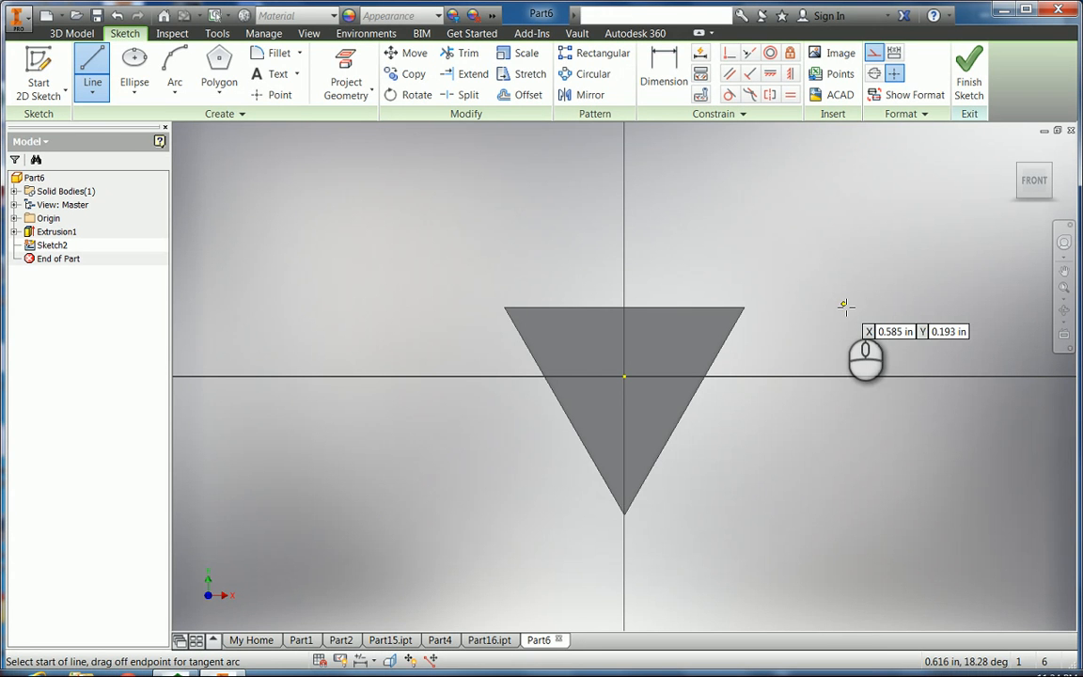
{"action": "left_click", "coordinate": [627, 376]}
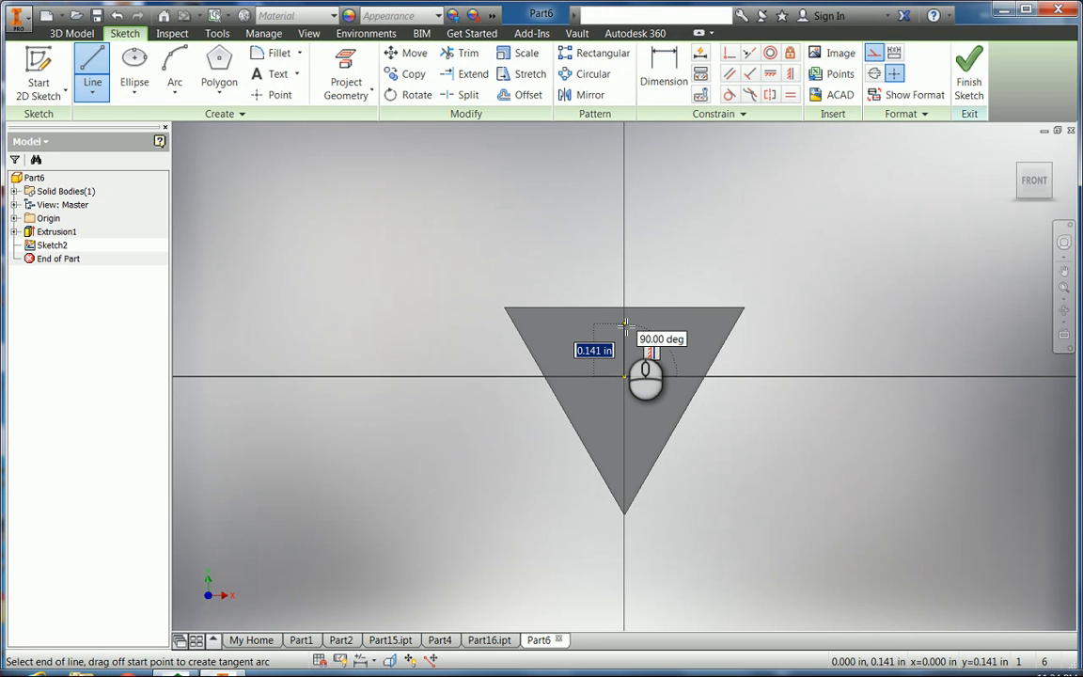
{"action": "type", "text": ".125"}
{"action": "key", "text": "Tab"}
{"action": "key", "text": "Return"}
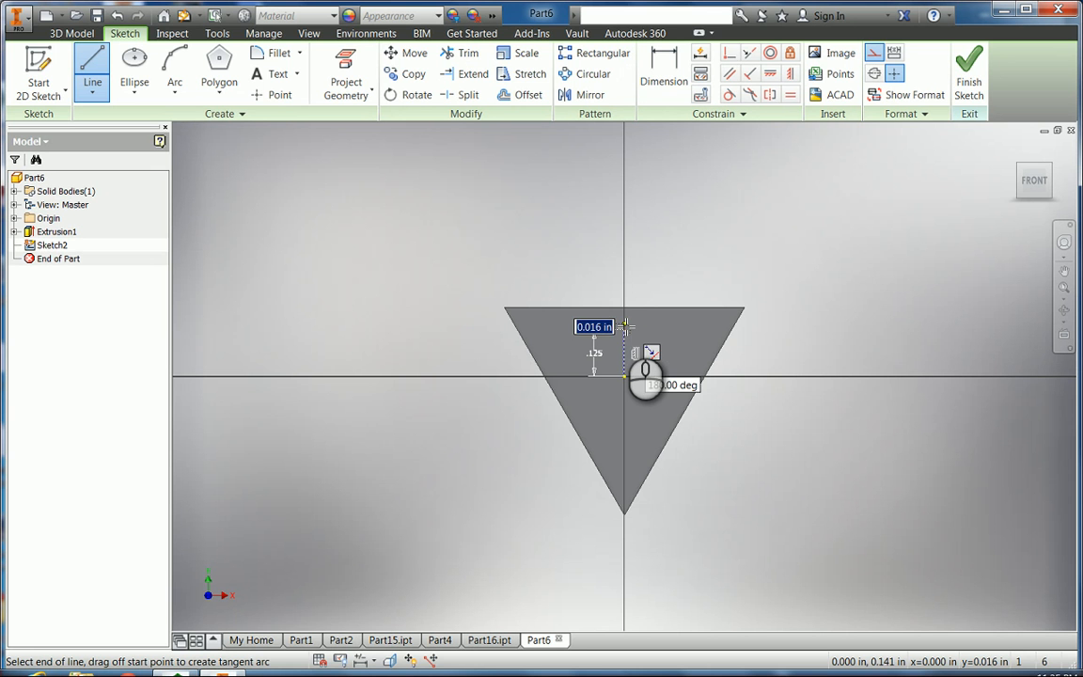
{"action": "key", "text": "Escape"}
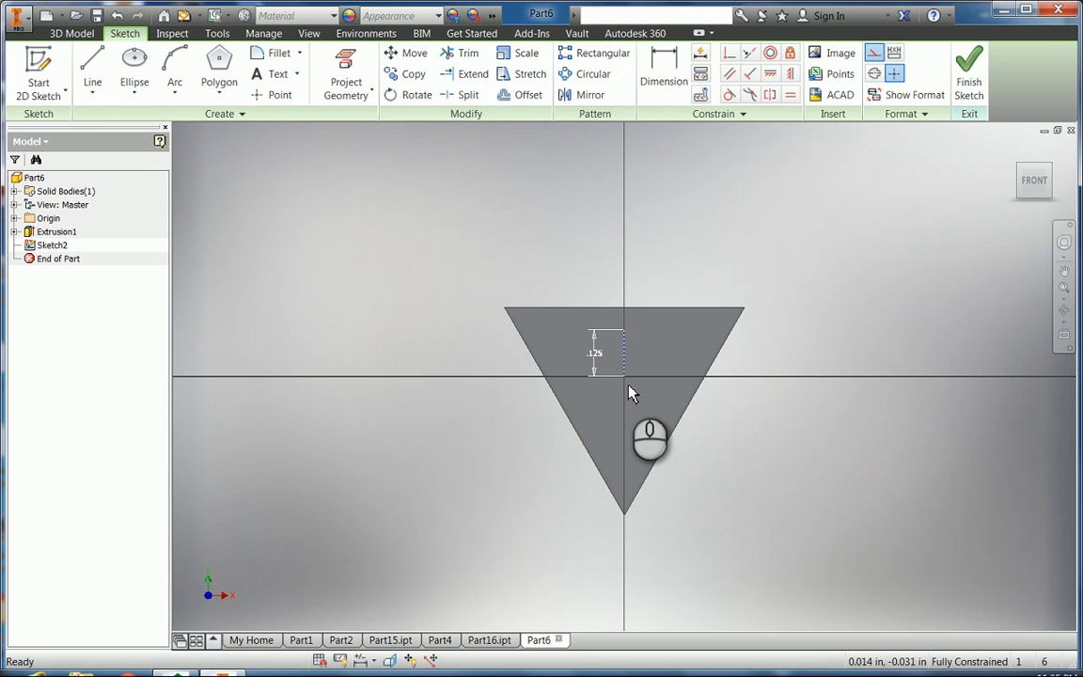
Step: Draw a .105 in horizontal construction line from the origin towards the triangle's right side, and turn construction mode off
{"action": "left_click", "coordinate": [92, 66]}
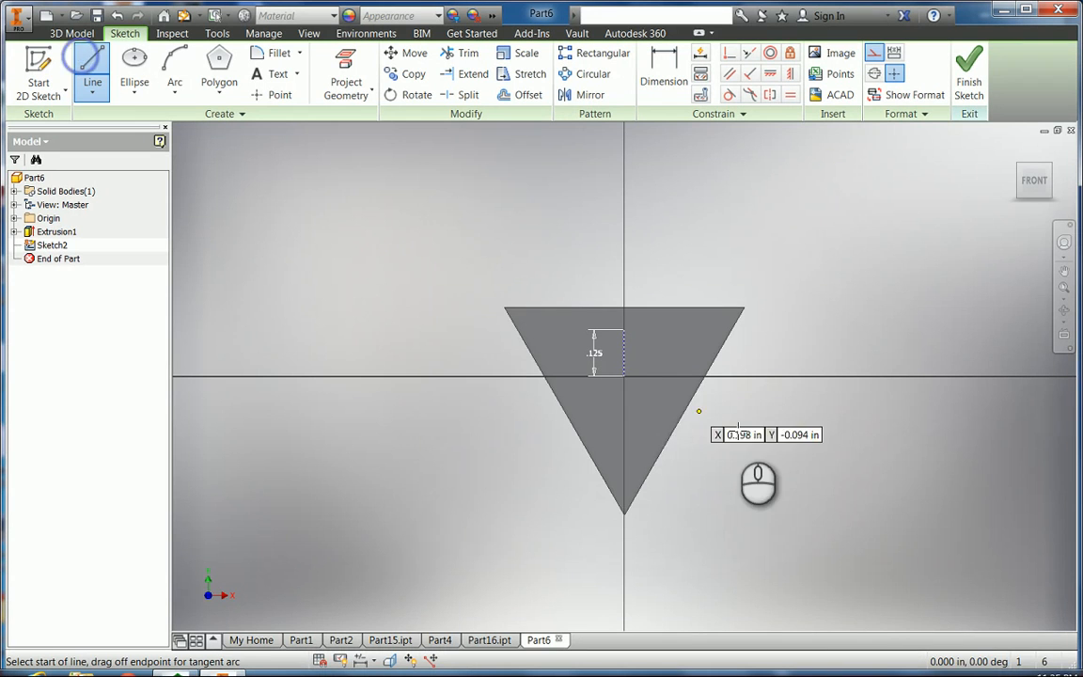
{"action": "left_click", "coordinate": [624, 377]}
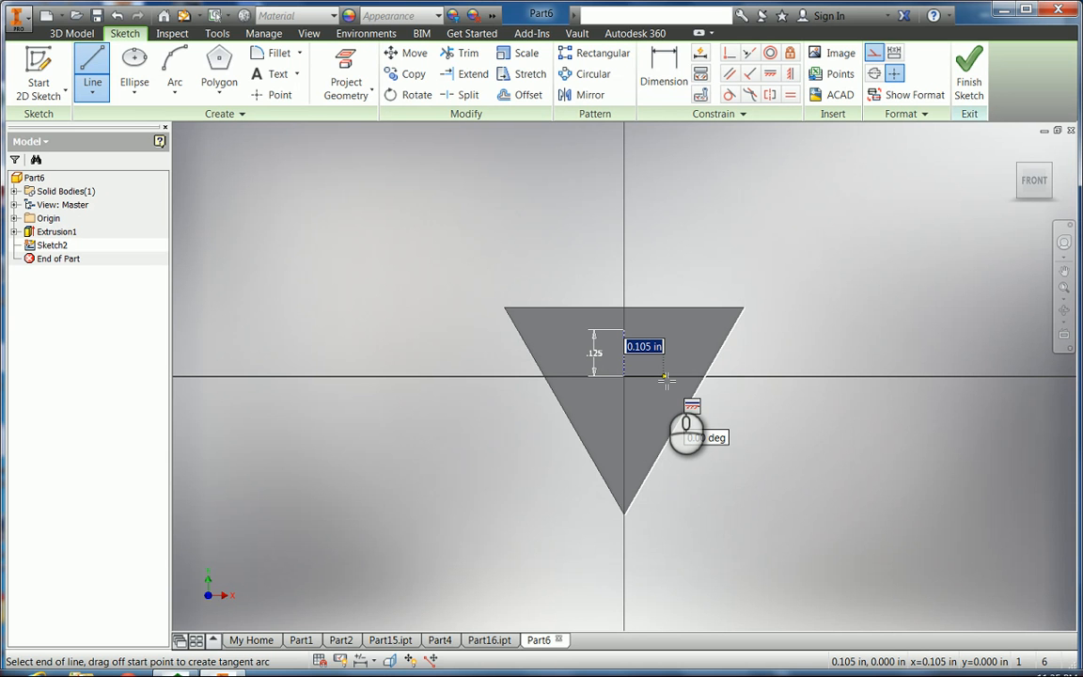
{"action": "type", "text": ".10"}
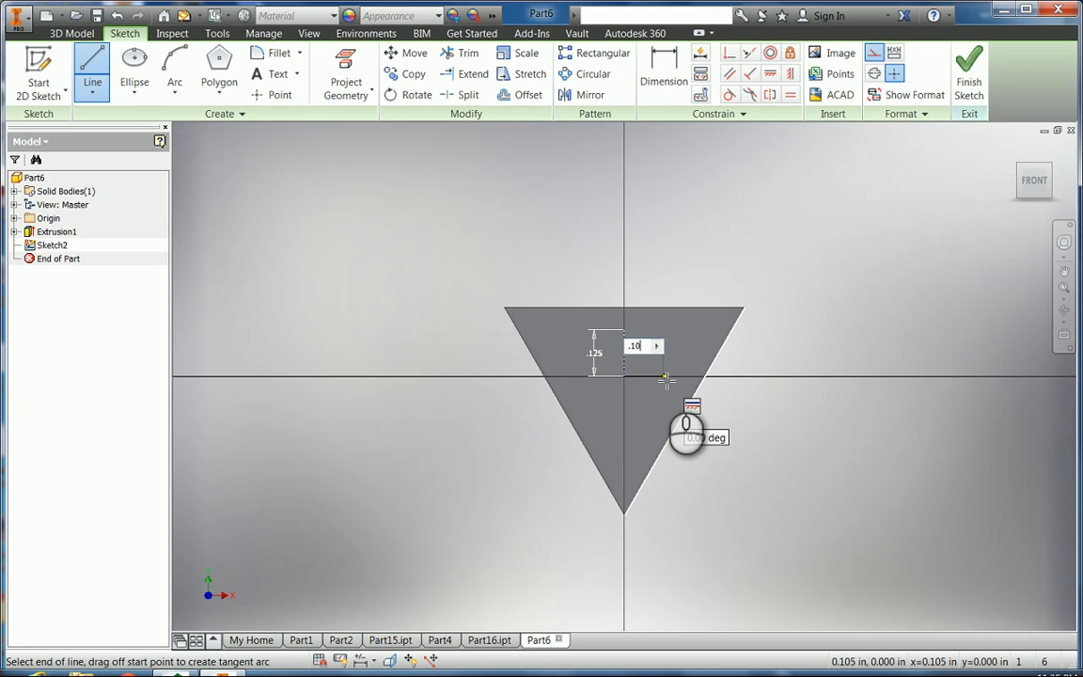
{"action": "key", "text": "Tab"}
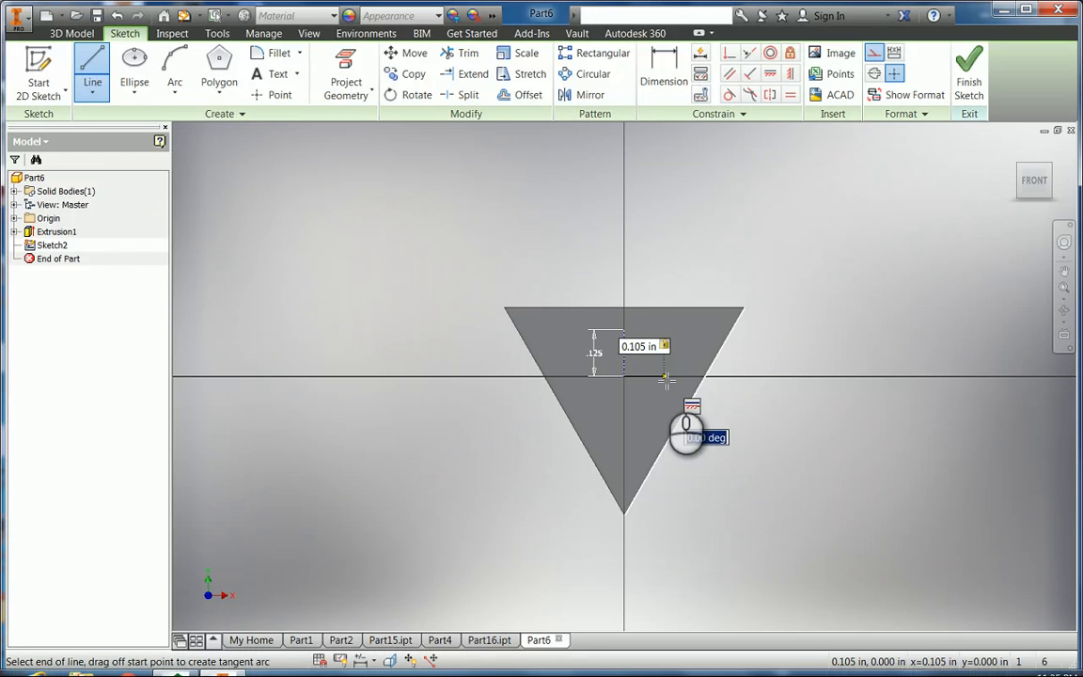
{"action": "key", "text": "Return"}
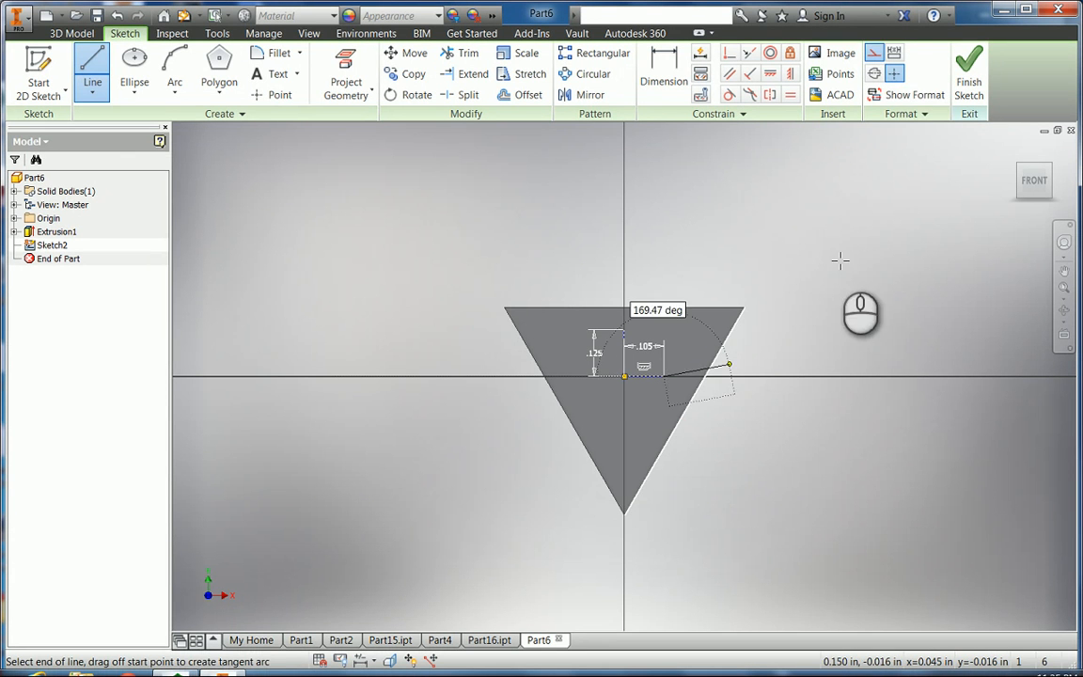
{"action": "key", "text": "Escape"}
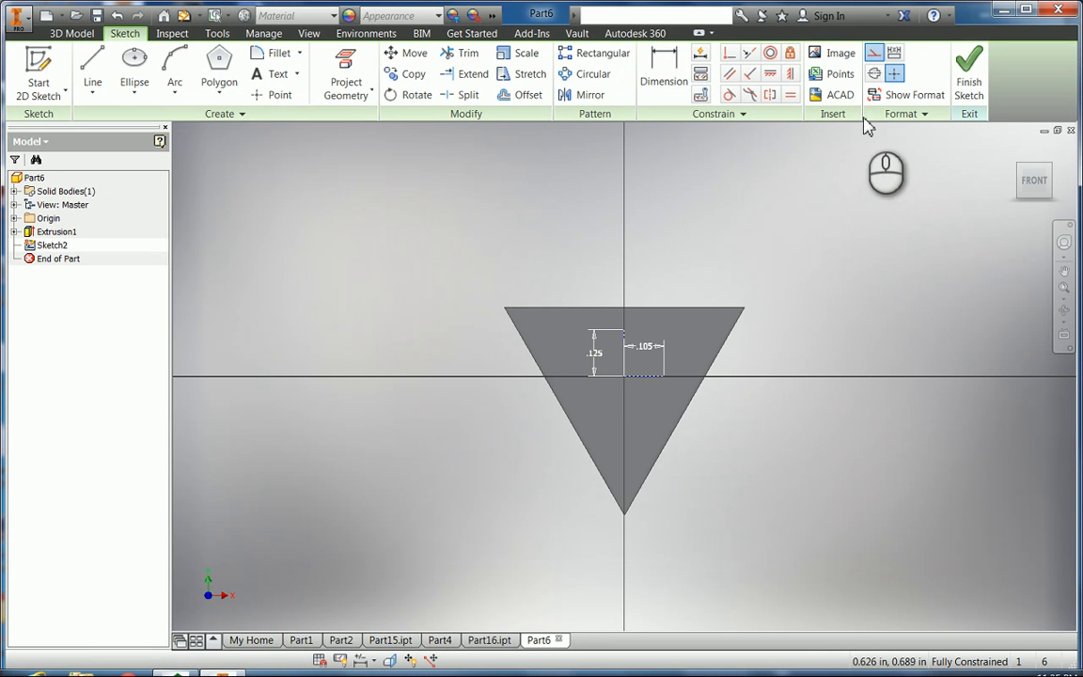
{"action": "left_click", "coordinate": [875, 53]}
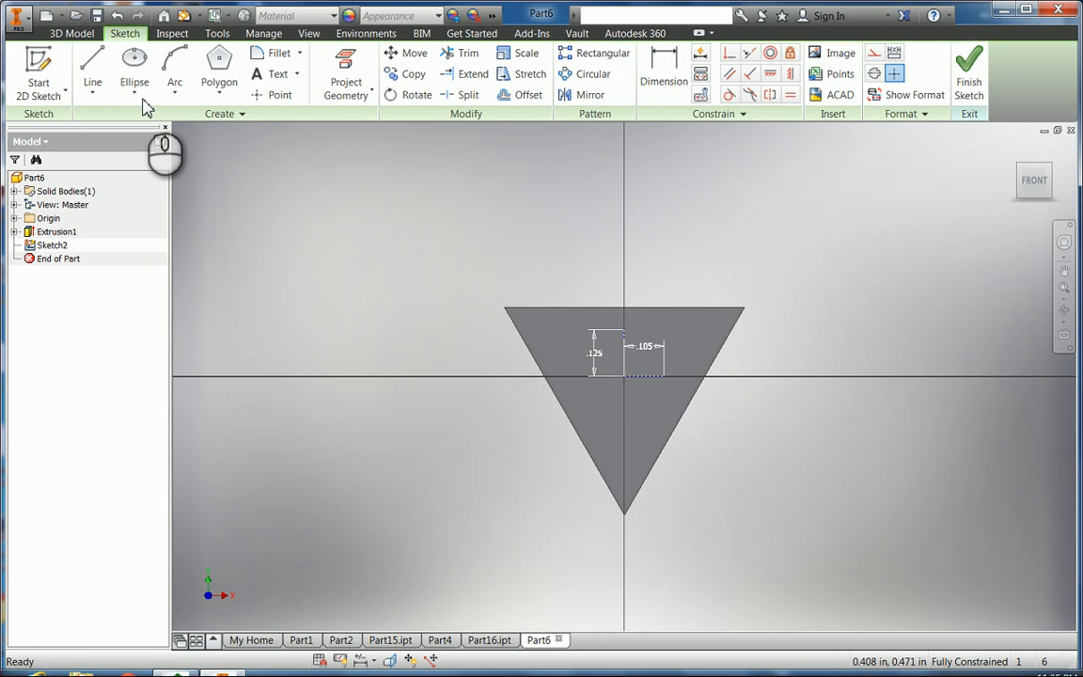
Step: Draw an ellipse centred on the origin through the ends of both construction lines, and finish the sketch
{"action": "left_click", "coordinate": [134, 64]}
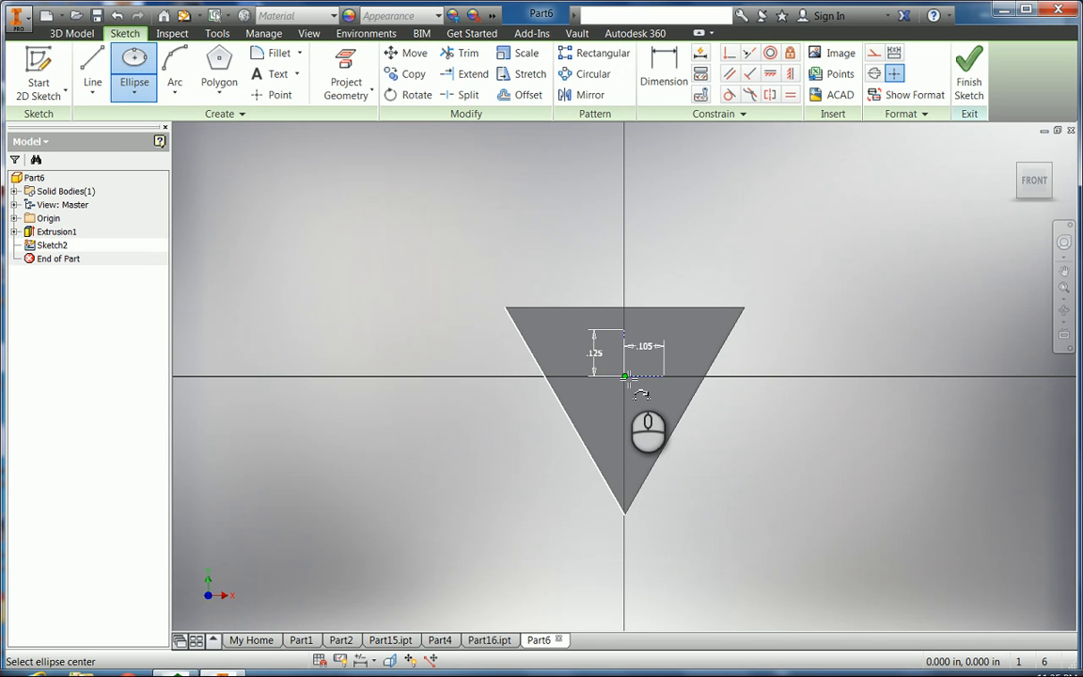
{"action": "left_click", "coordinate": [625, 377]}
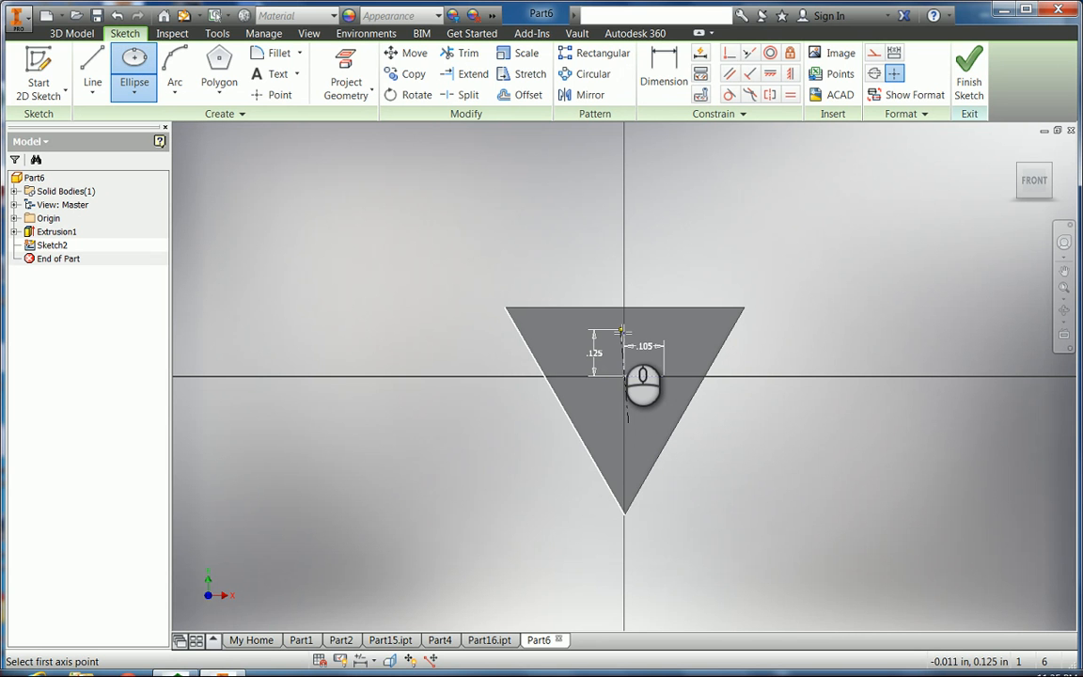
{"action": "left_click", "coordinate": [626, 331]}
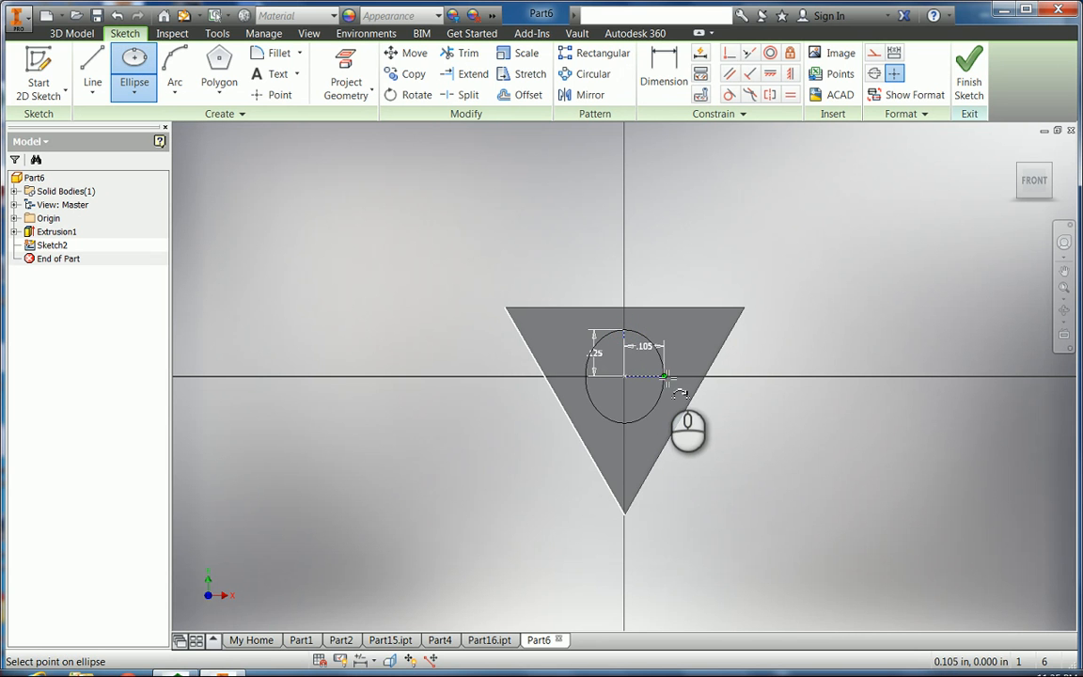
{"action": "left_click", "coordinate": [665, 377]}
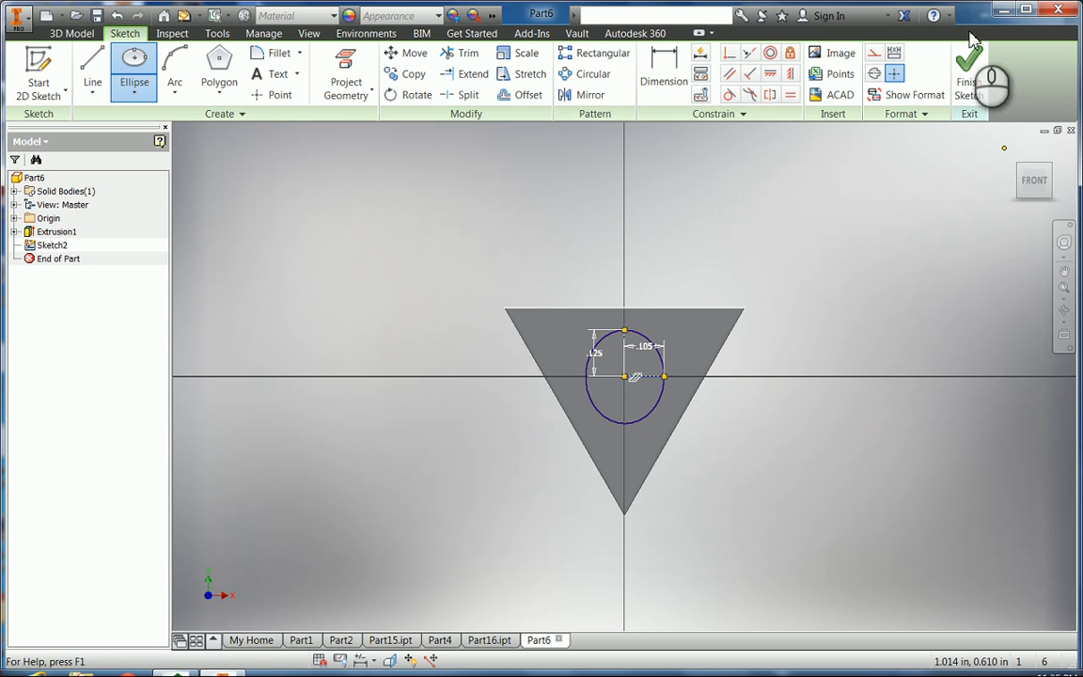
{"action": "left_click", "coordinate": [977, 71]}
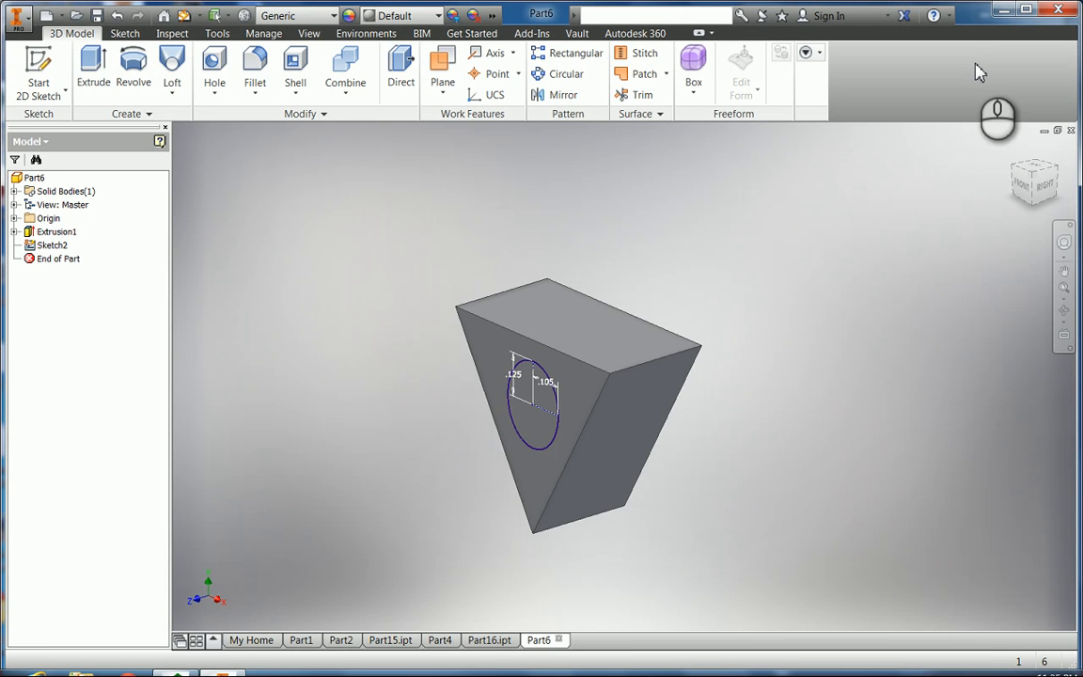
Step: Create a work plane offset .19 in forward from the prism's front triangular face
{"action": "left_click", "coordinate": [446, 100]}
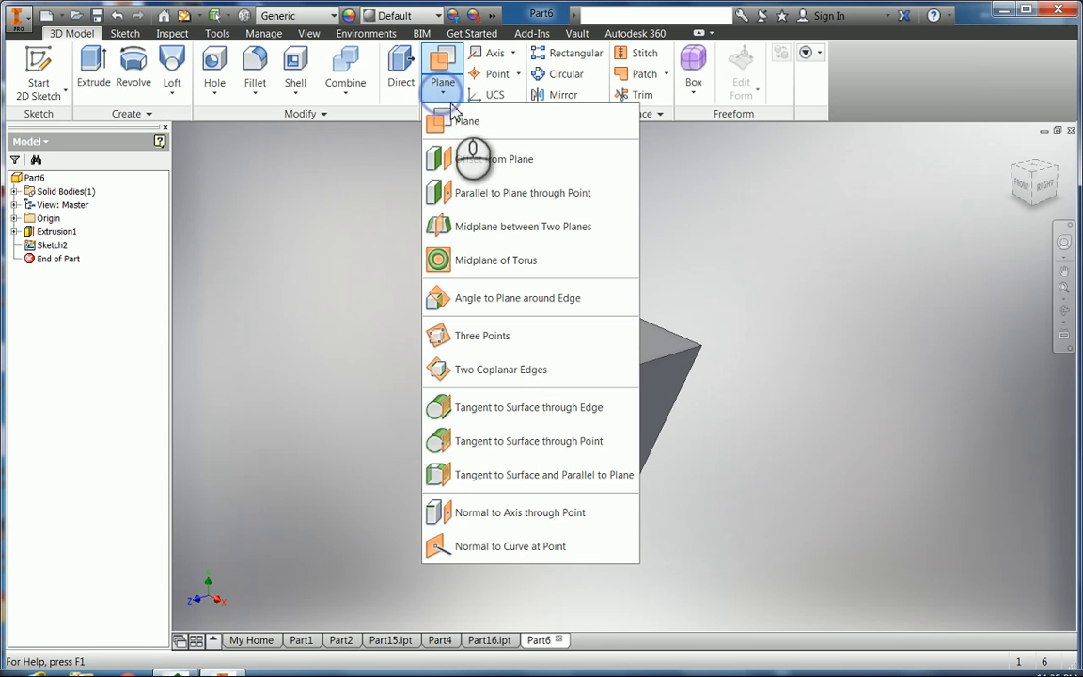
{"action": "left_click", "coordinate": [472, 160]}
{"action": "middle_click_drag", "start_coordinate": [550, 371], "coordinate": [526, 380], "text": "shift"}
{"action": "left_click", "coordinate": [583, 397]}
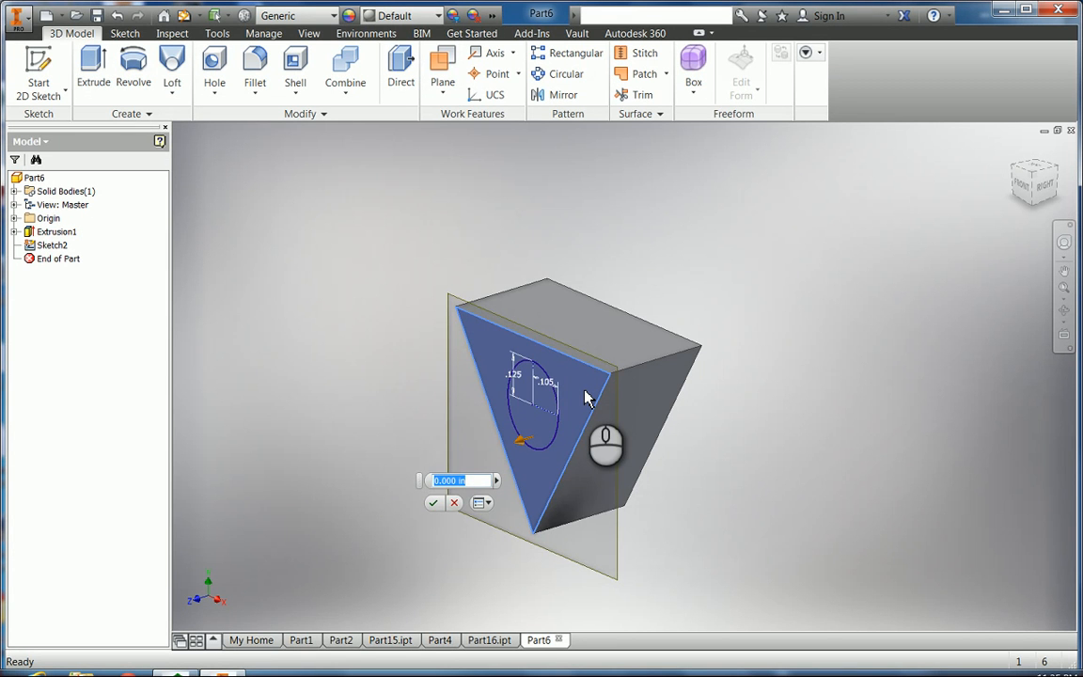
{"action": "type", "text": ".19"}
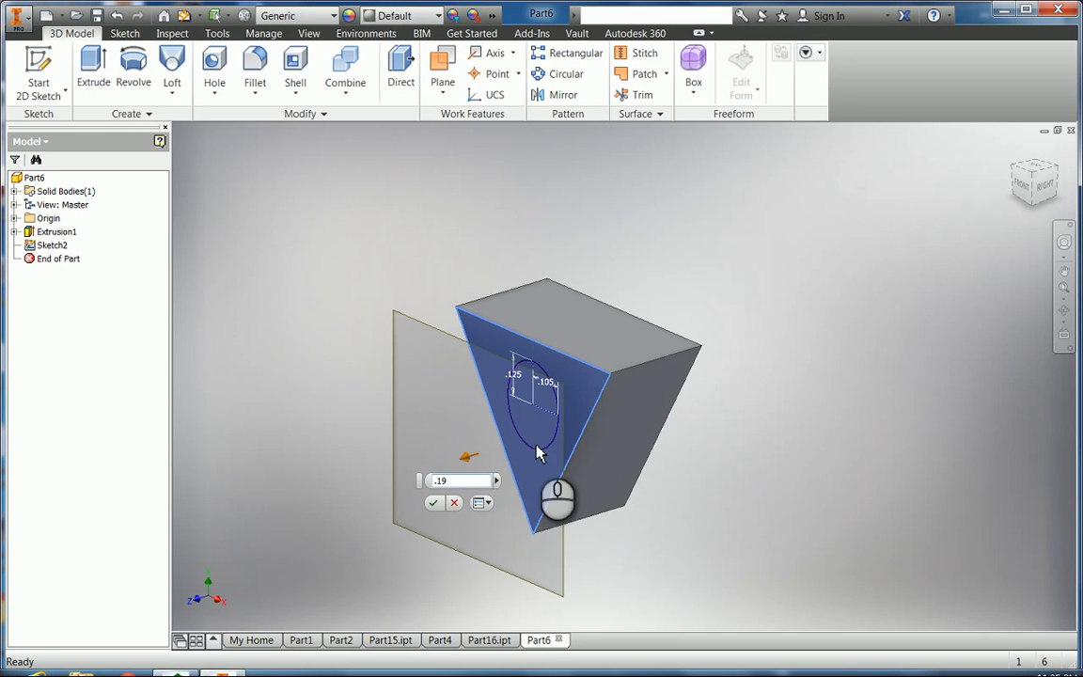
{"action": "left_click", "coordinate": [432, 503]}
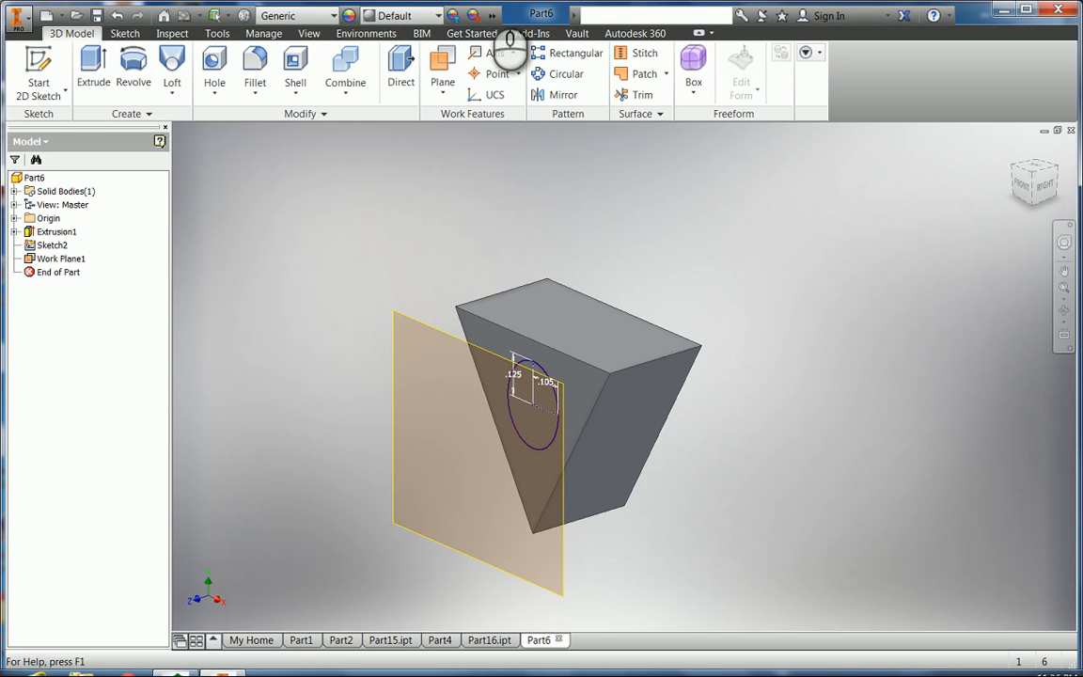
Step: Start a sketch on the offset work plane and draw a .140 in vertical construction line upward from the origin
{"action": "left_click", "coordinate": [43, 75]}
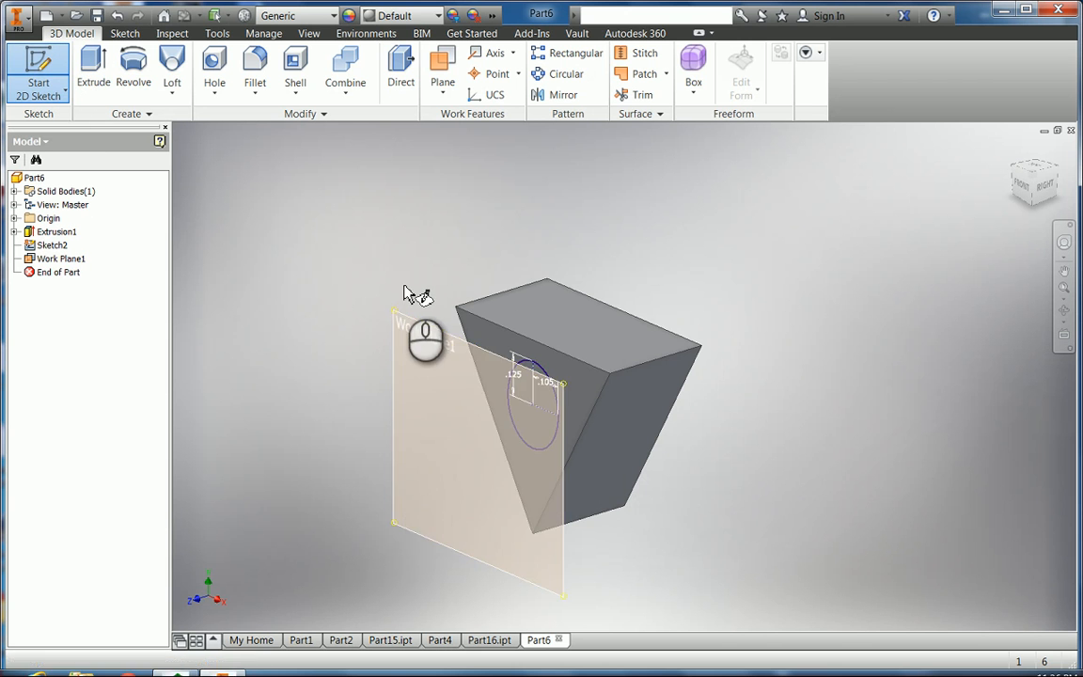
{"action": "left_click", "coordinate": [419, 326]}
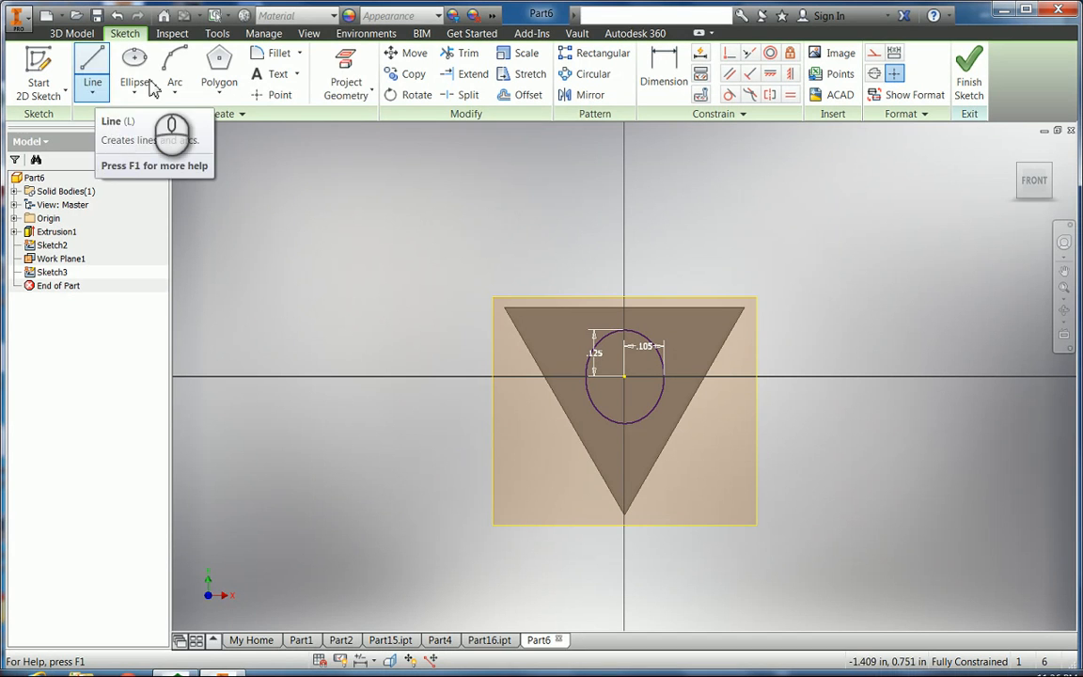
{"action": "left_click", "coordinate": [92, 75]}
{"action": "left_click", "coordinate": [876, 53]}
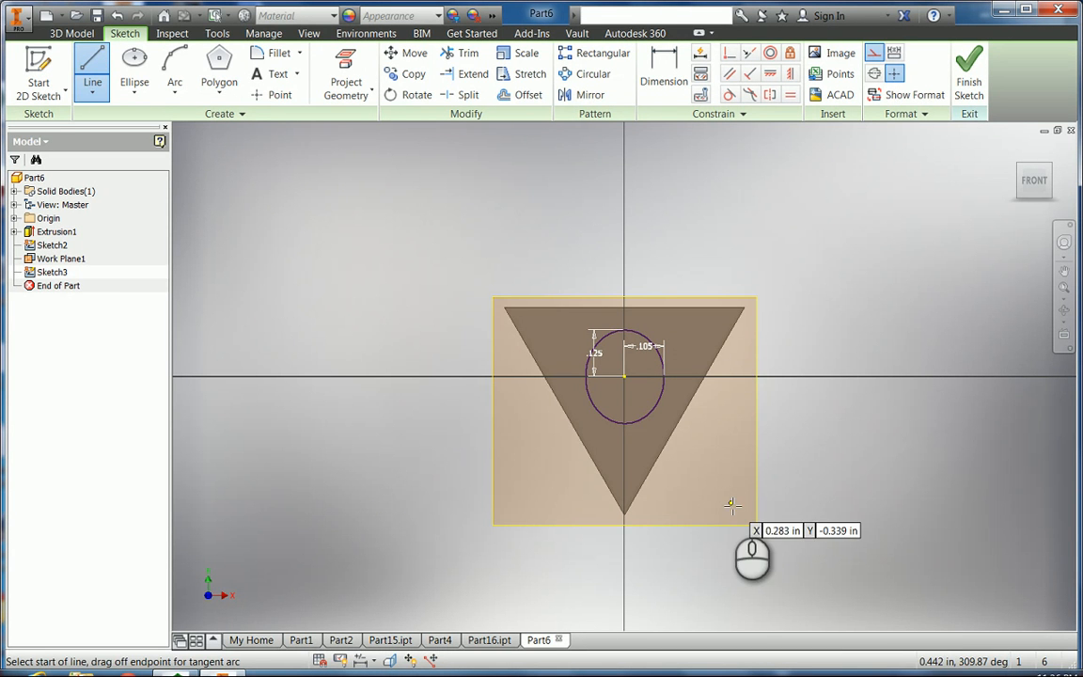
{"action": "left_click", "coordinate": [625, 378]}
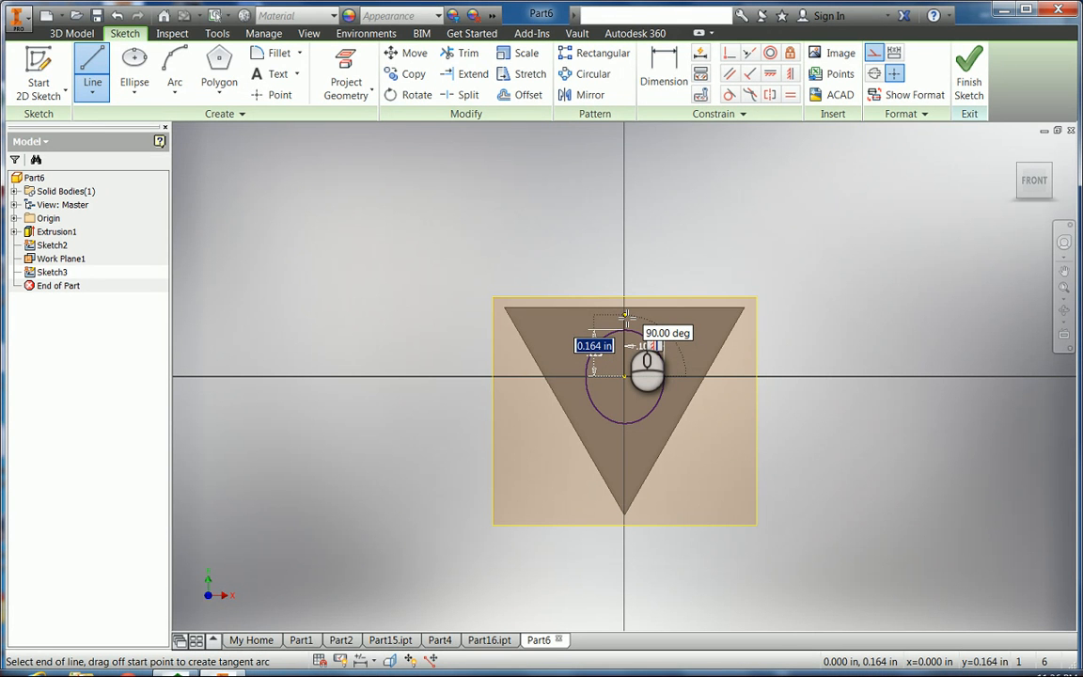
{"action": "type", "text": ".140"}
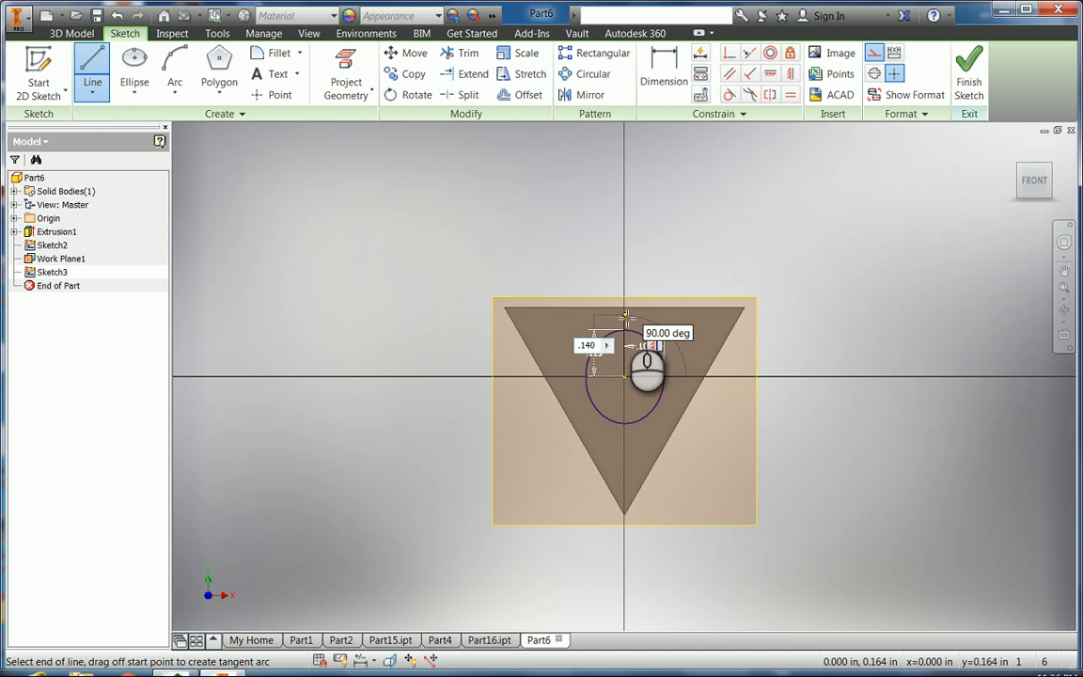
{"action": "key", "text": "Tab"}
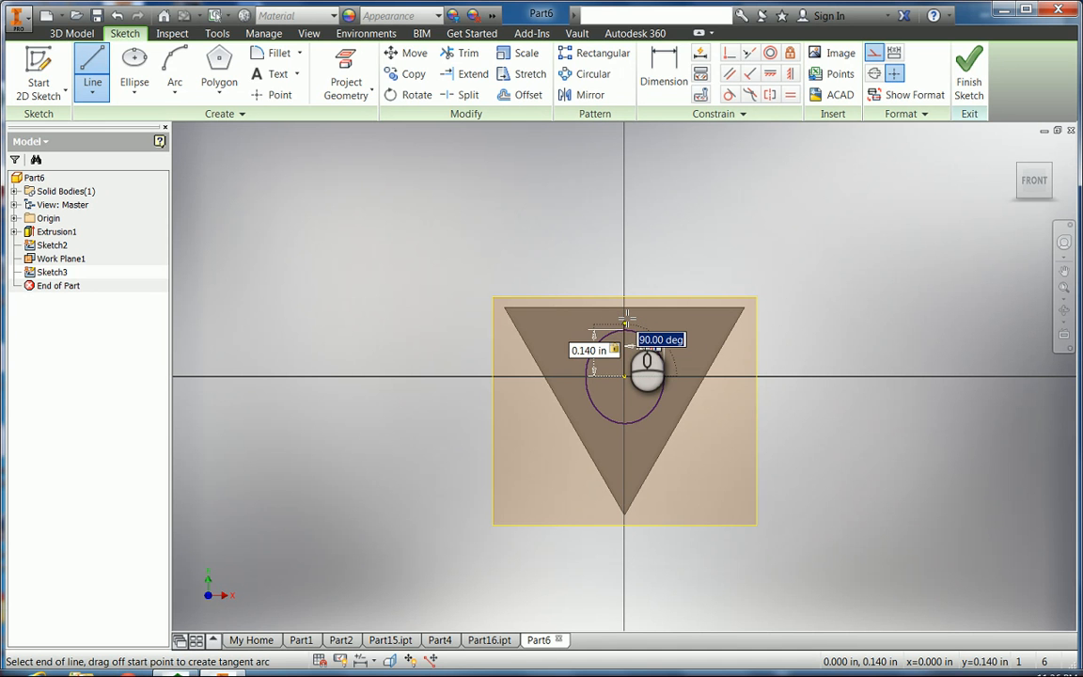
{"action": "key", "text": "Return"}
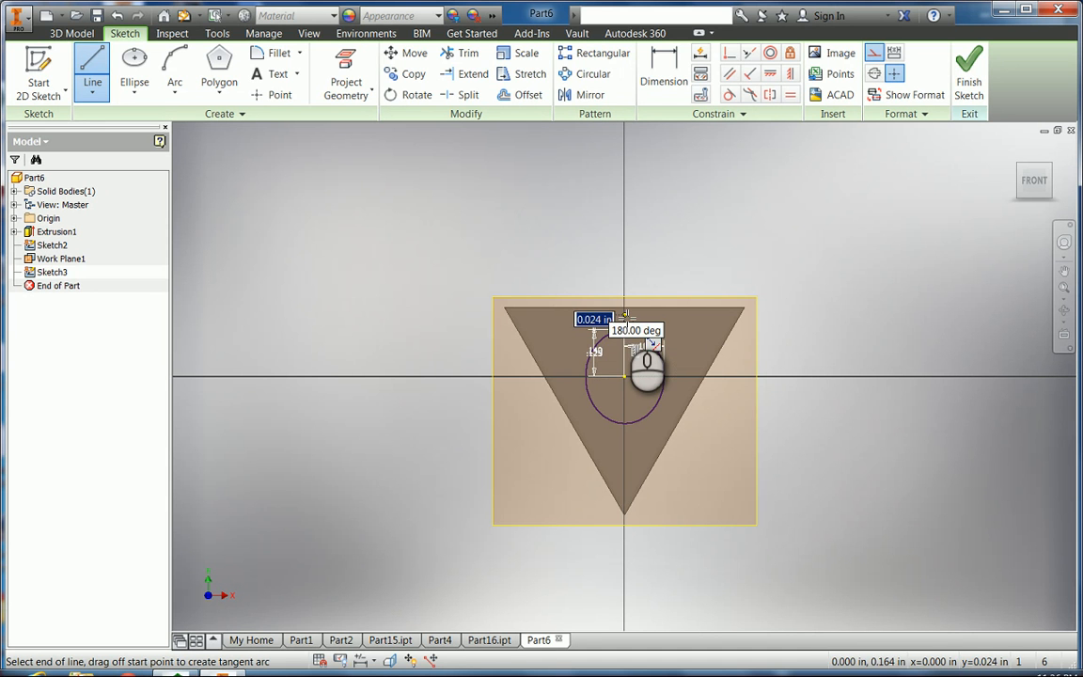
{"action": "key", "text": "Escape"}
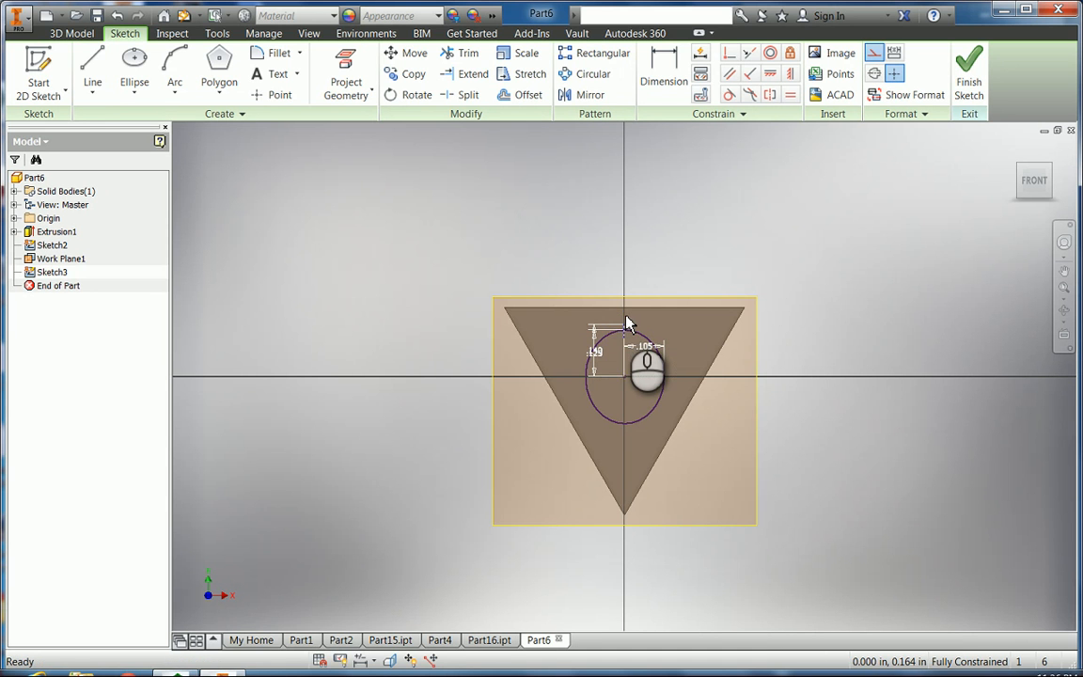
Step: Draw a .110 in horizontal construction line from the origin towards the triangle's right side, and turn construction mode off
{"action": "left_click", "coordinate": [92, 84]}
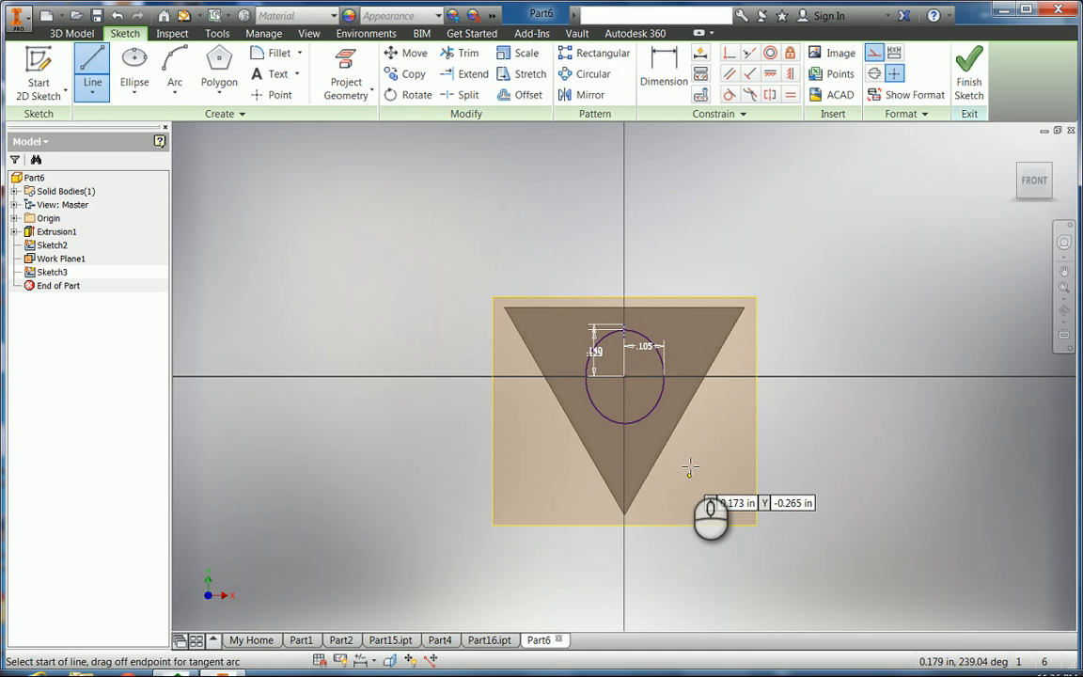
{"action": "left_click", "coordinate": [624, 378]}
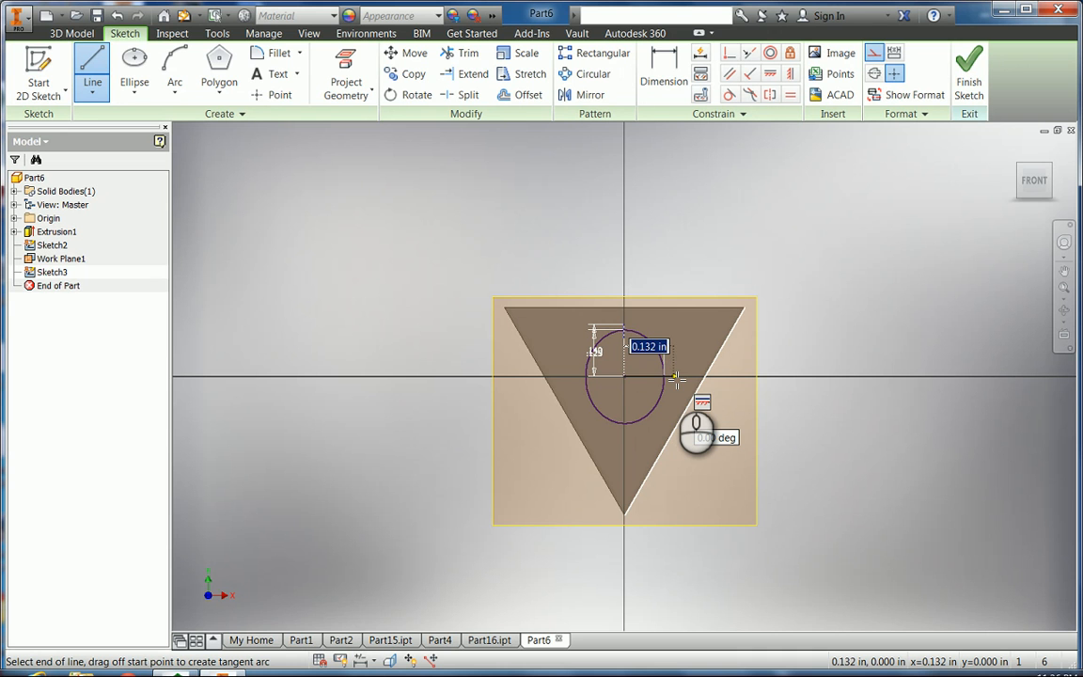
{"action": "type", "text": "."}
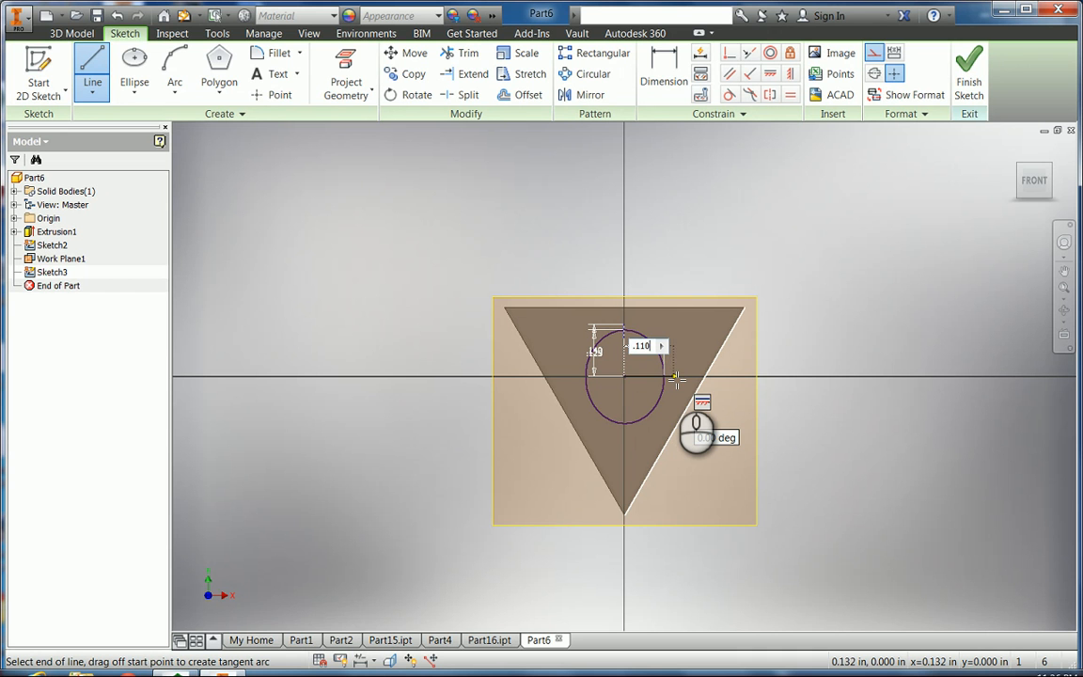
{"action": "type", "text": "110"}
{"action": "key", "text": "Tab"}
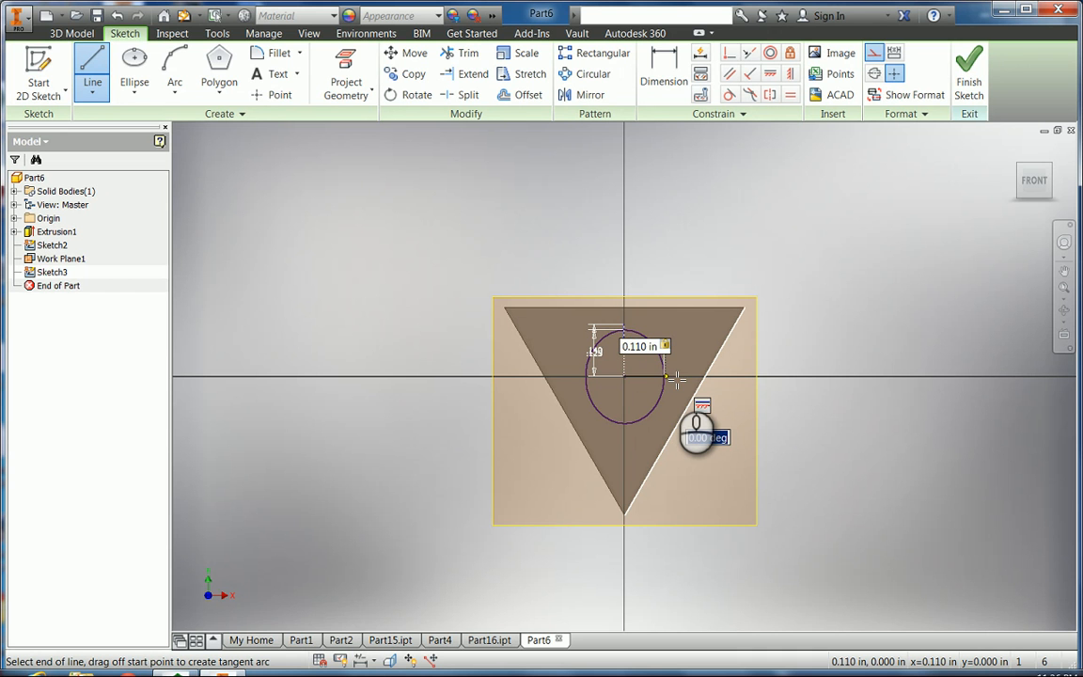
{"action": "key", "text": "Return"}
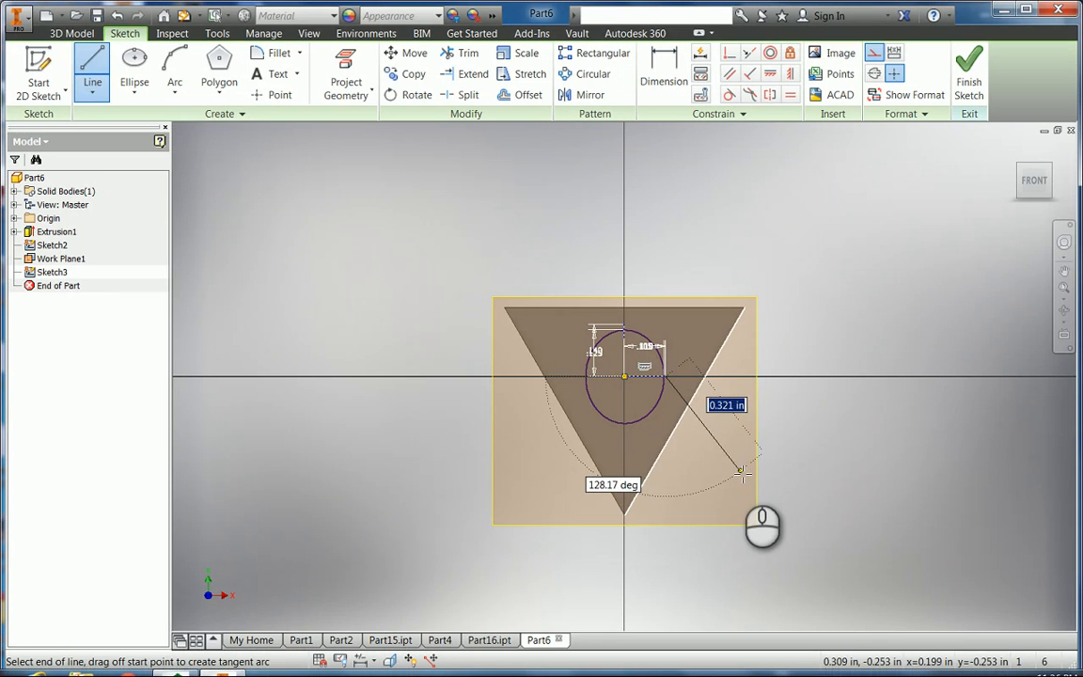
{"action": "key", "text": "Escape"}
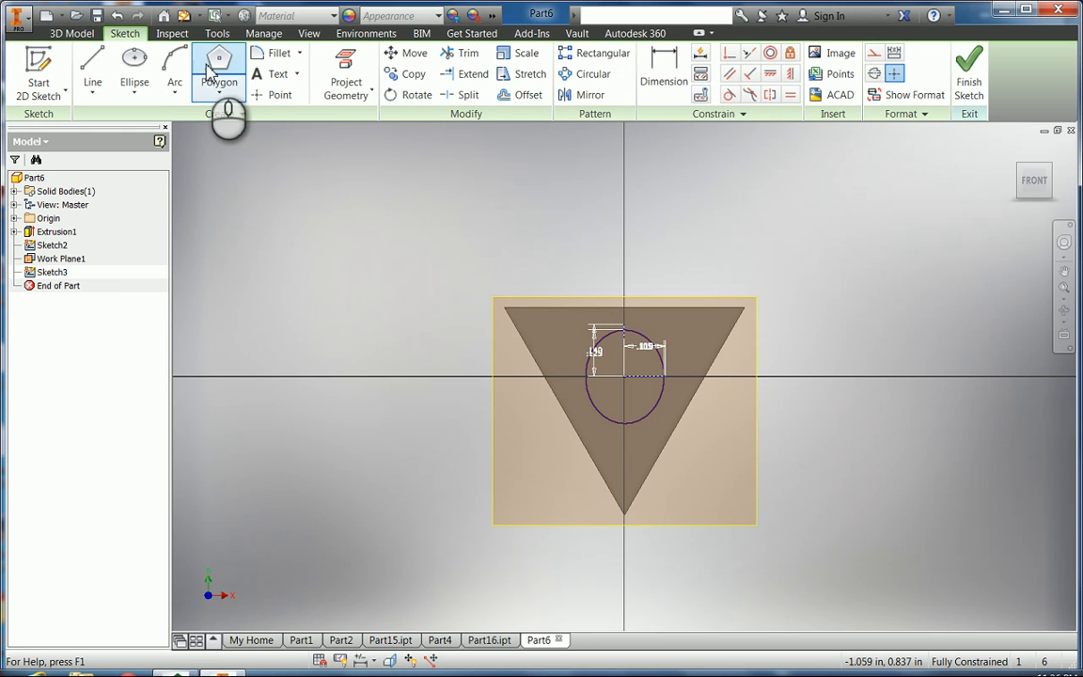
Step: Draw an ellipse centred on the origin through the ends of the .140 in and .110 in construction lines, and finish the sketch
{"action": "left_click", "coordinate": [135, 64]}
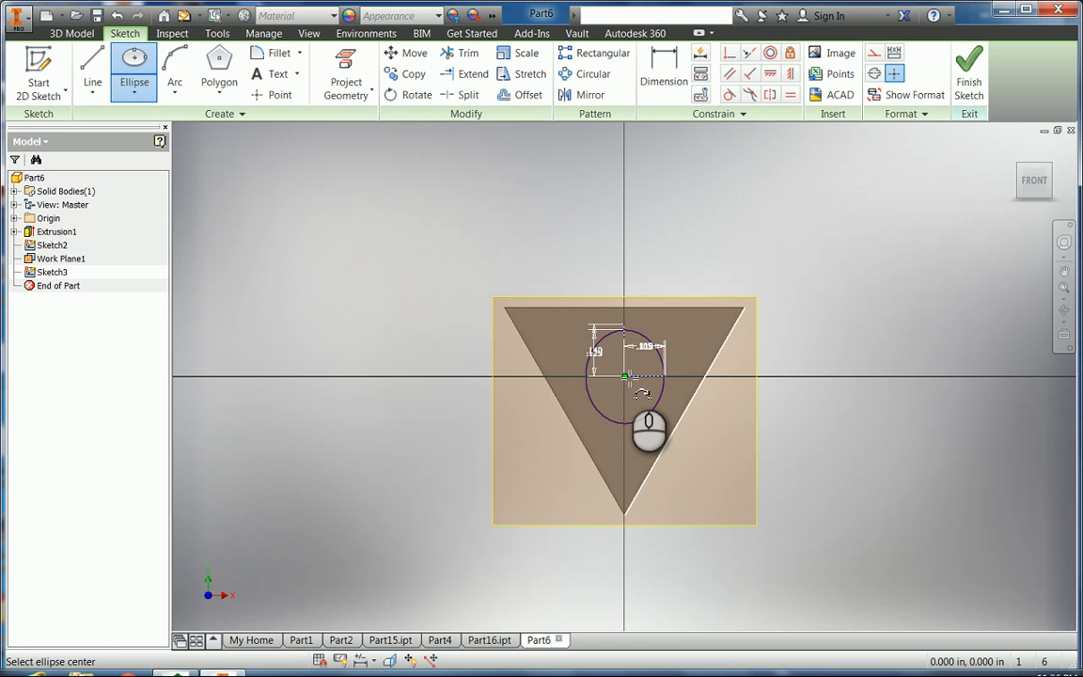
{"action": "left_click", "coordinate": [624, 378]}
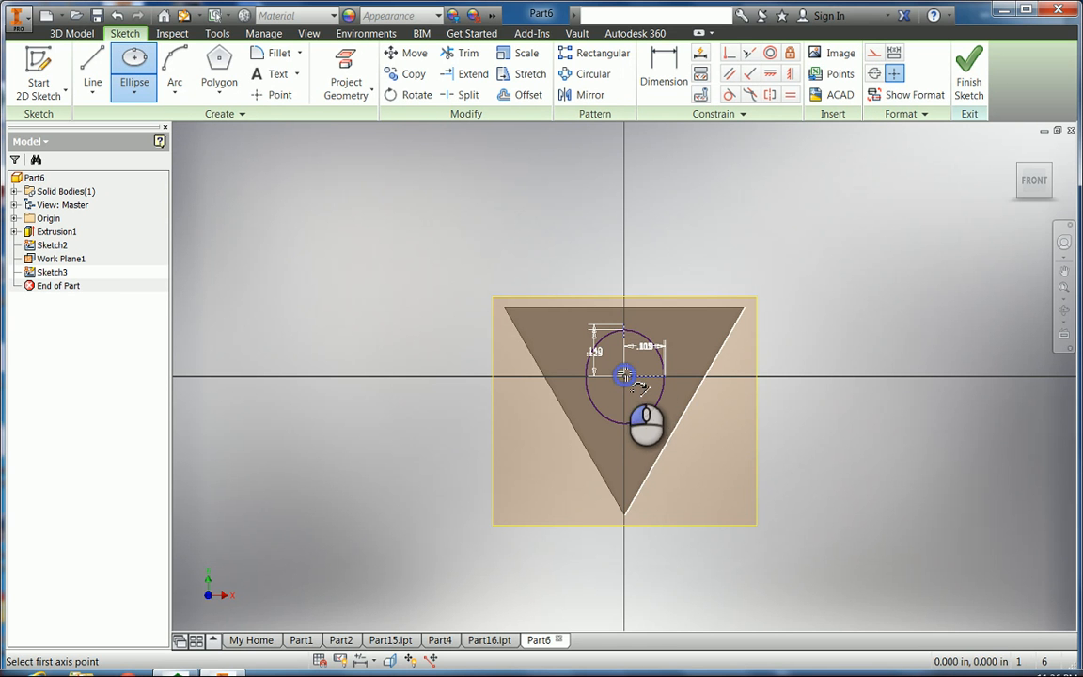
{"action": "left_click", "coordinate": [625, 325]}
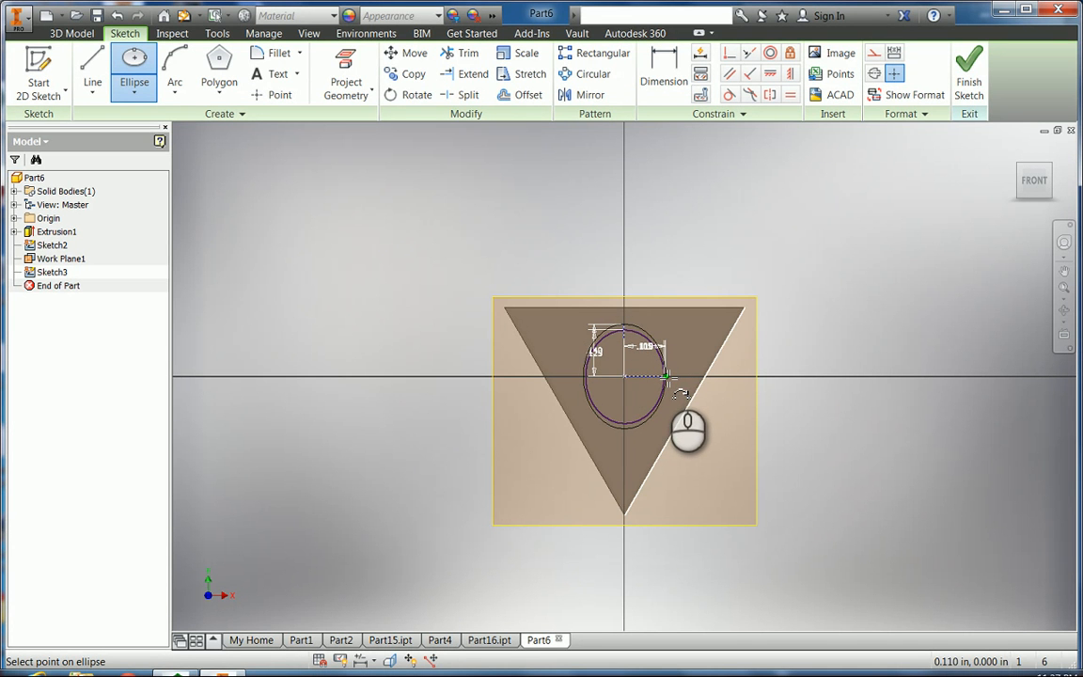
{"action": "left_click", "coordinate": [667, 377]}
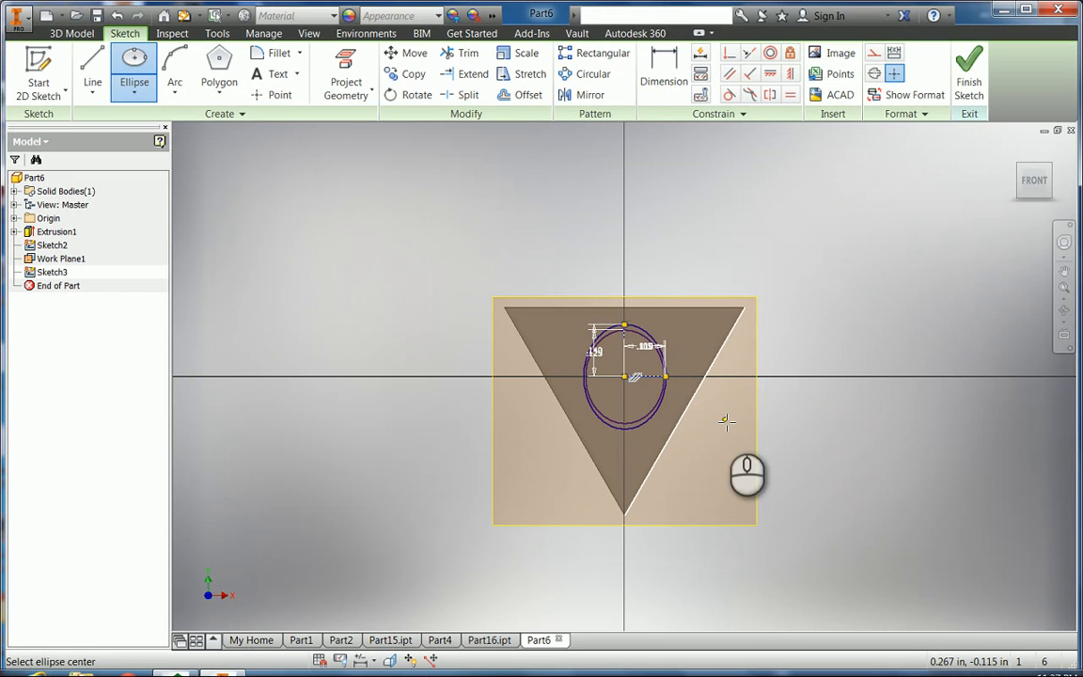
{"action": "left_click", "coordinate": [974, 75]}
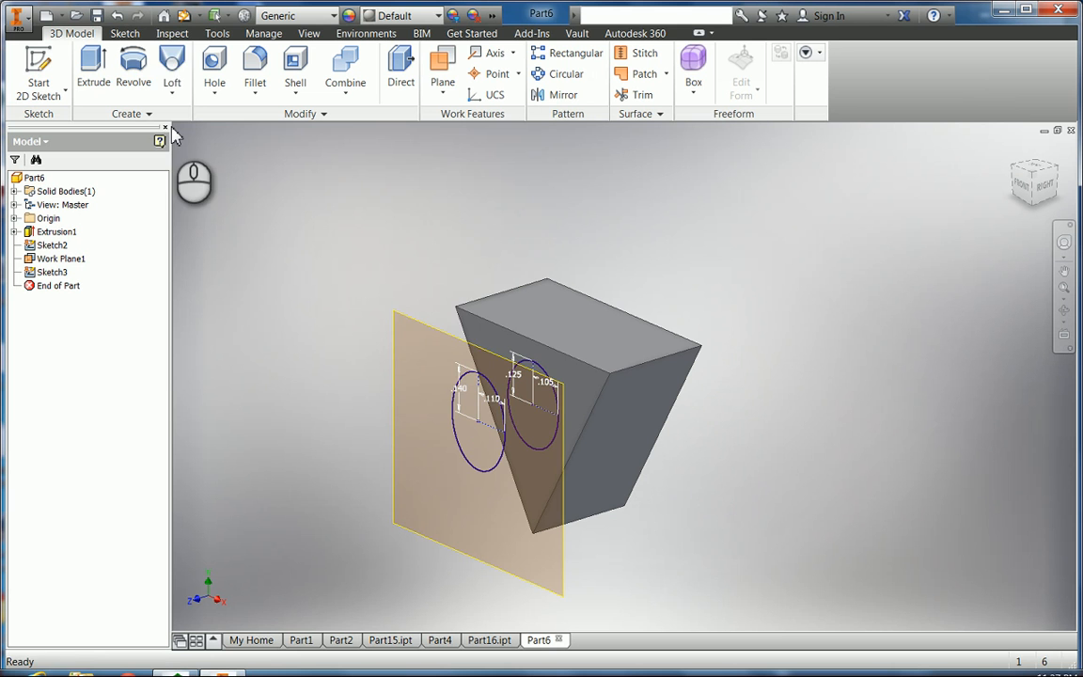
Step: Loft a solid from the ellipse on the prism's front face (Sketch2) to the ellipse on the work plane (Sketch3)
{"action": "left_click", "coordinate": [171, 74]}
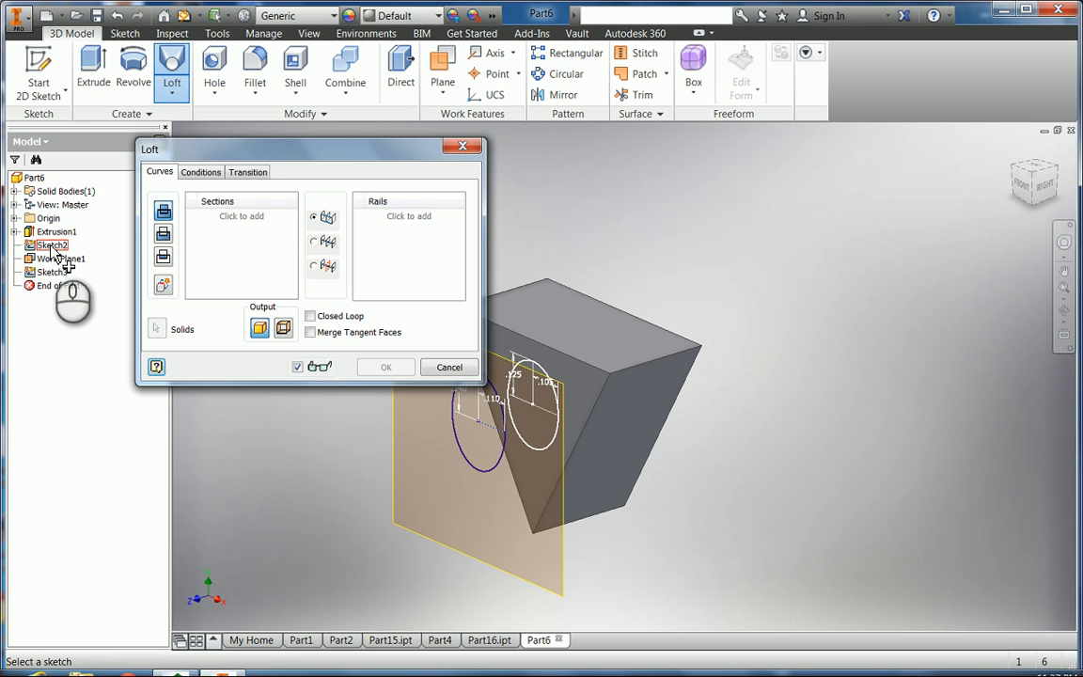
{"action": "left_click", "coordinate": [52, 246]}
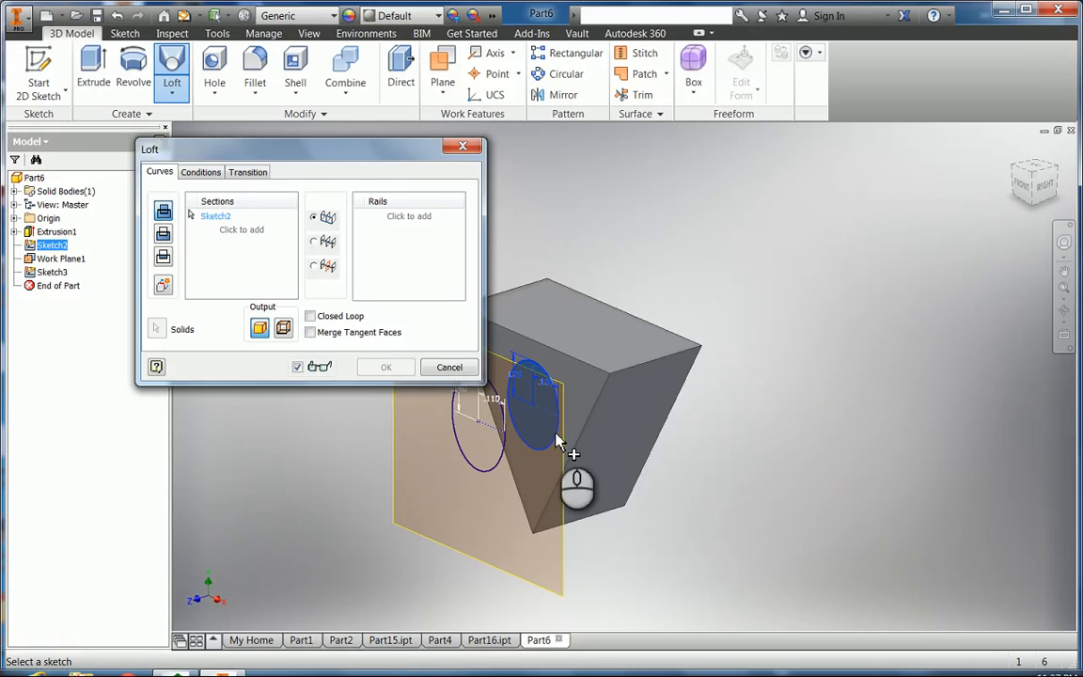
{"action": "left_click", "coordinate": [247, 229]}
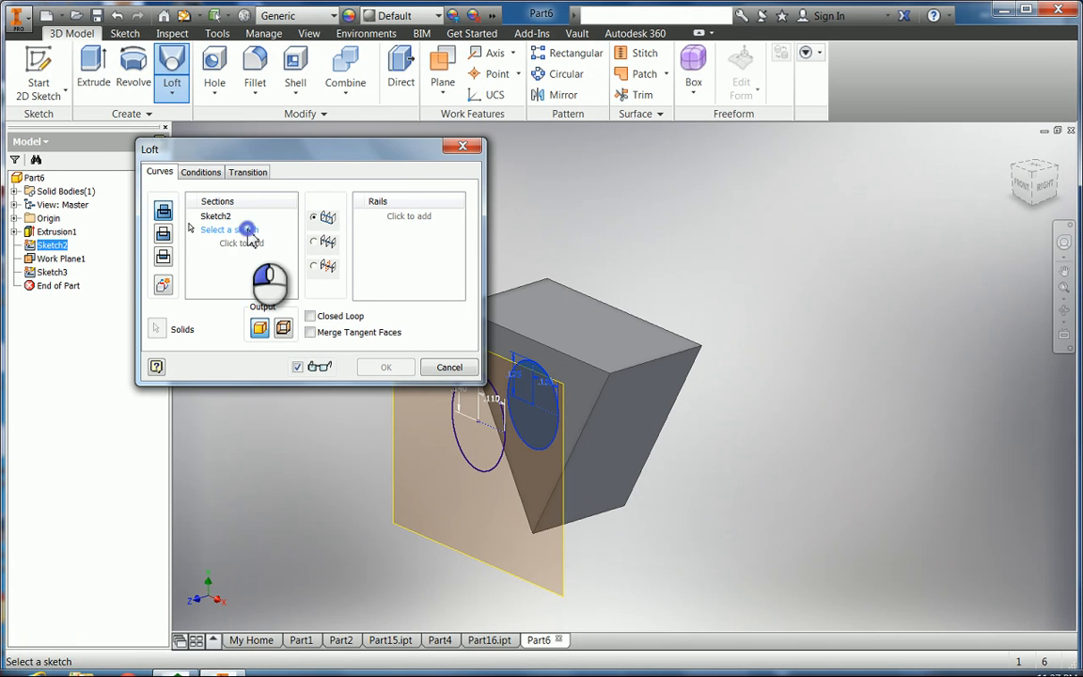
{"action": "left_click", "coordinate": [51, 273]}
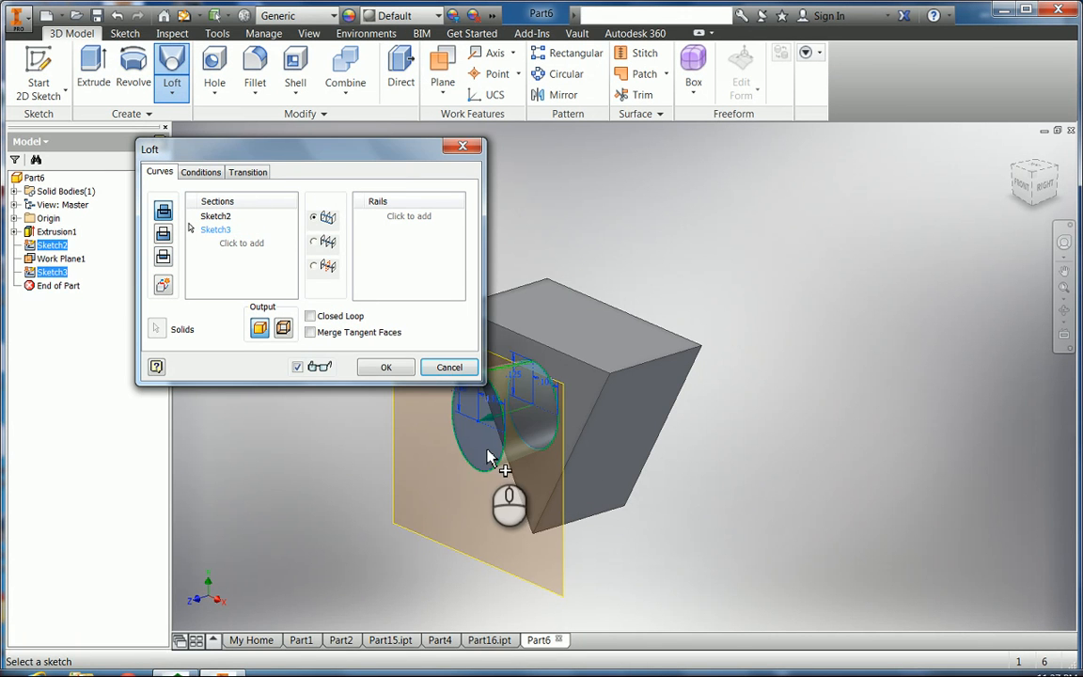
{"action": "left_click", "coordinate": [240, 246]}
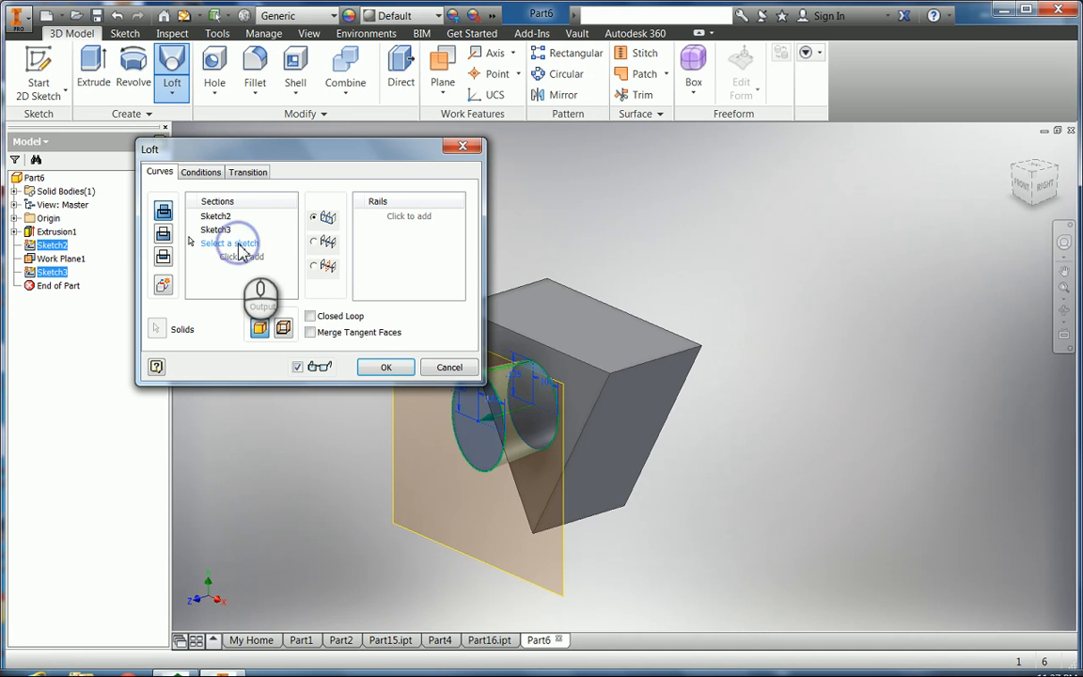
{"action": "left_click", "coordinate": [386, 368]}
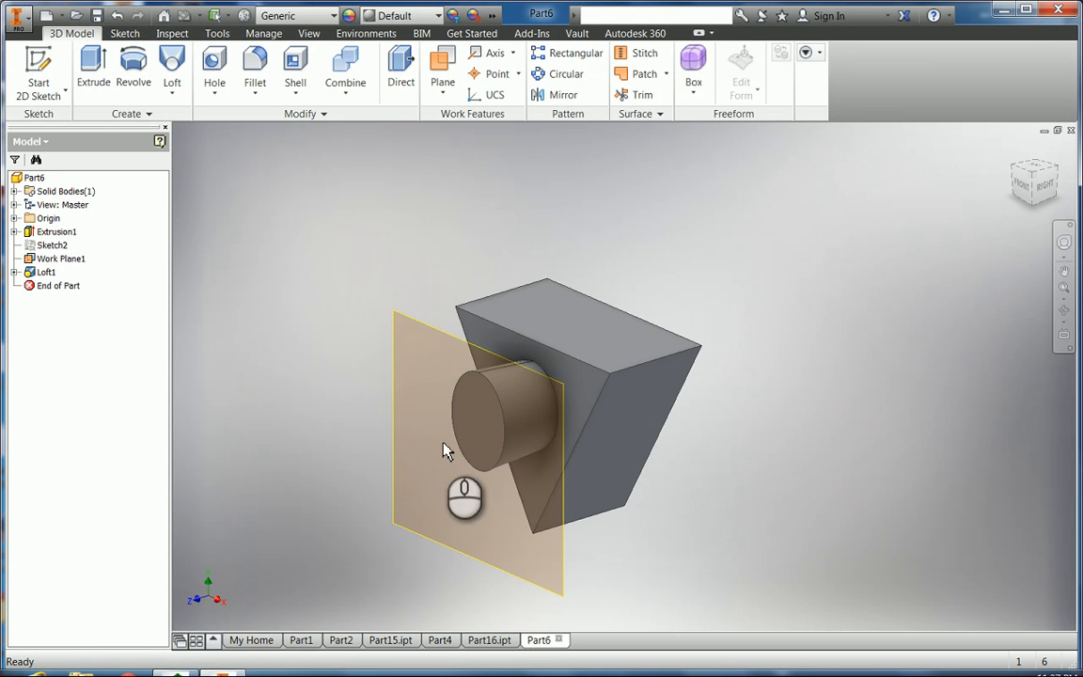
Step: Start another sketch on the offset work plane and draw a .3 in vertical construction line upward from the origin
{"action": "left_click", "coordinate": [56, 83]}
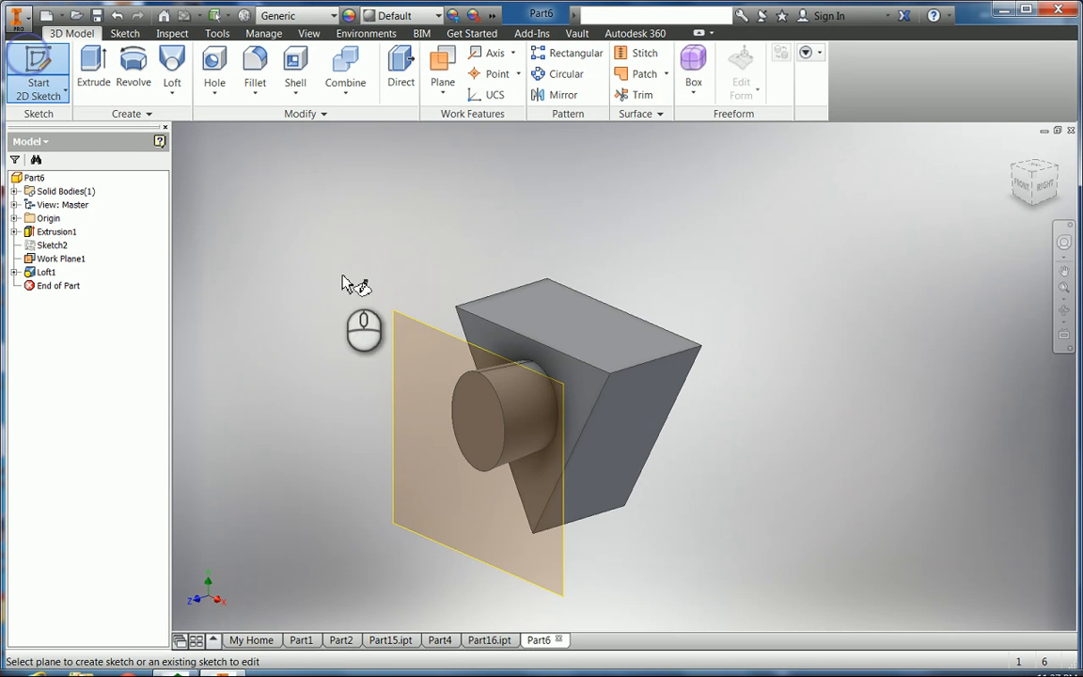
{"action": "left_click", "coordinate": [420, 329]}
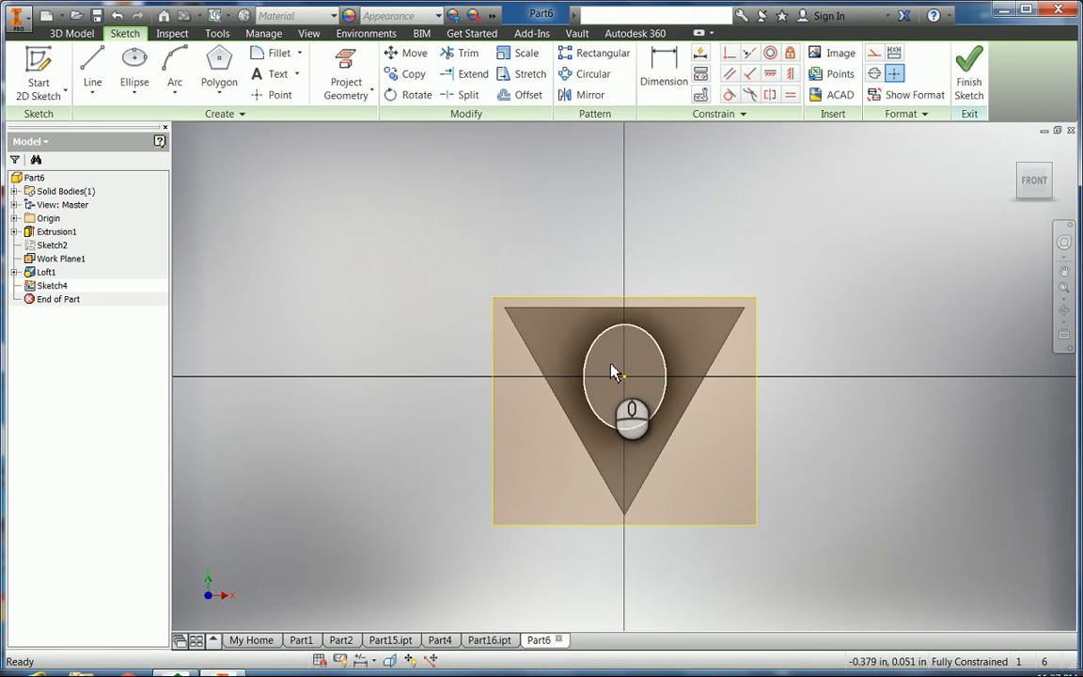
{"action": "left_click", "coordinate": [133, 65]}
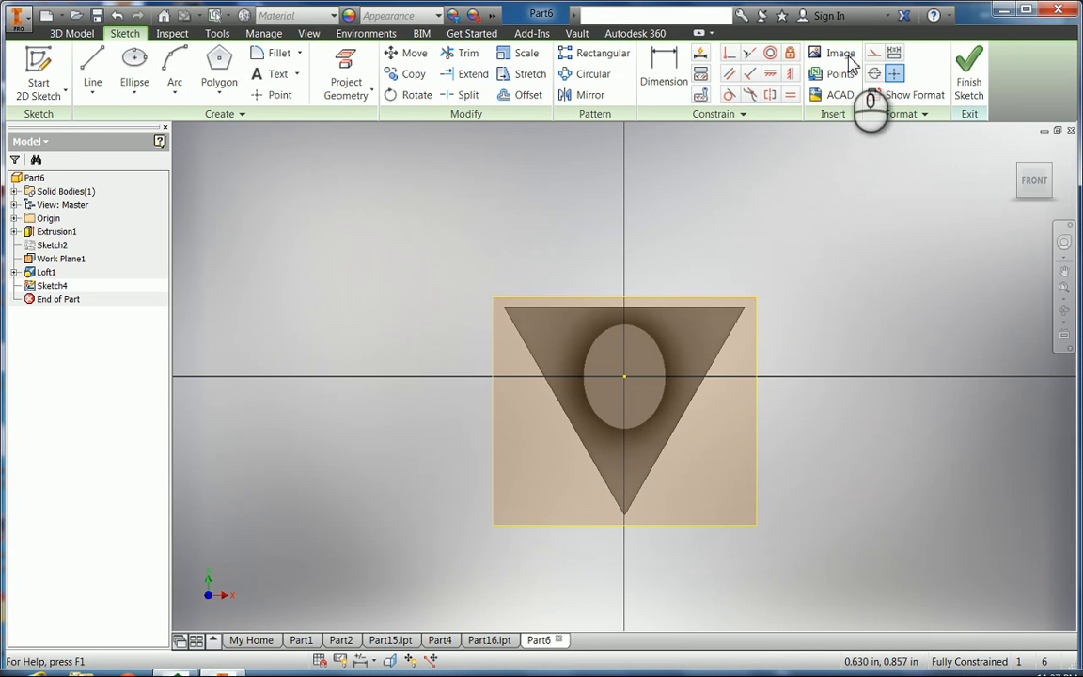
{"action": "left_click", "coordinate": [92, 68]}
{"action": "left_click", "coordinate": [875, 53]}
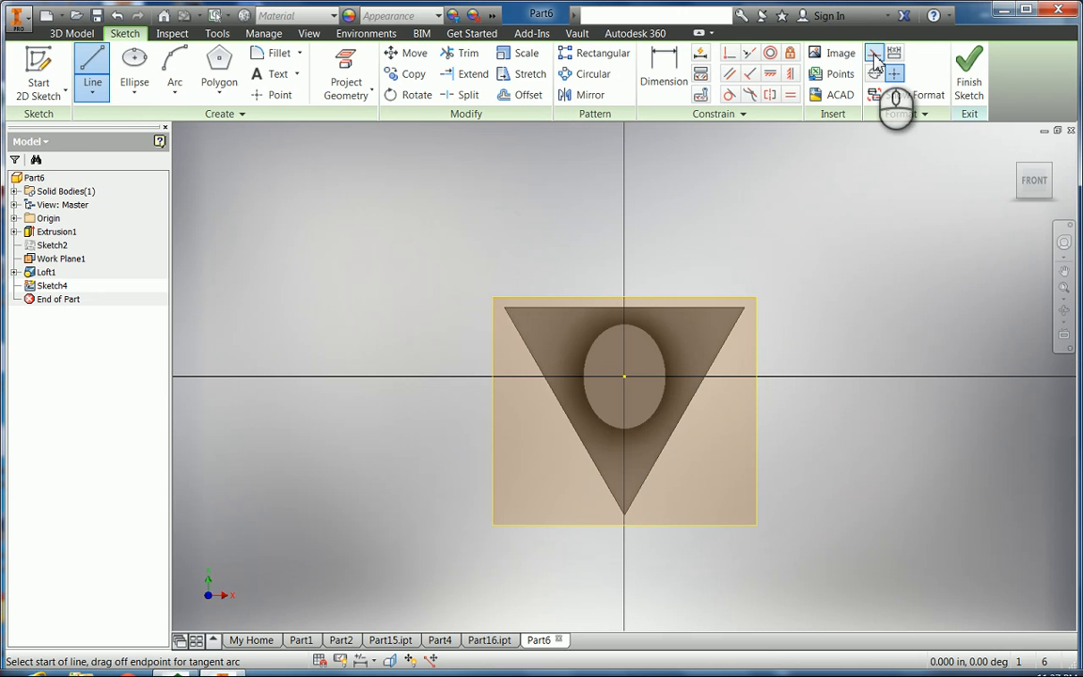
{"action": "left_click", "coordinate": [625, 378]}
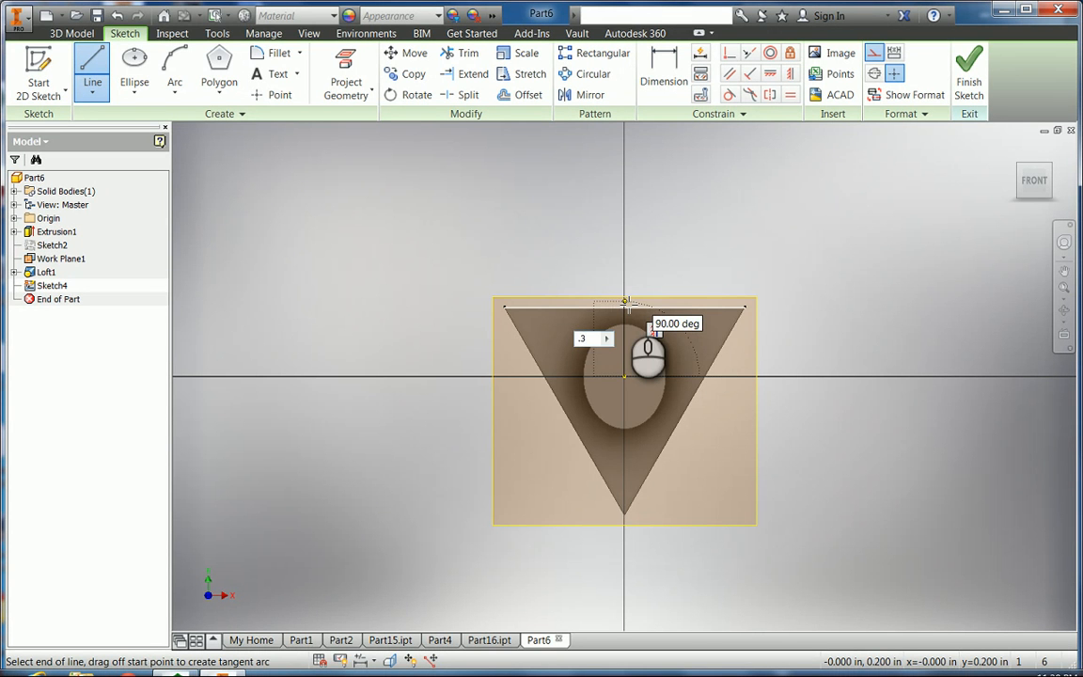
{"action": "key", "text": "Tab"}
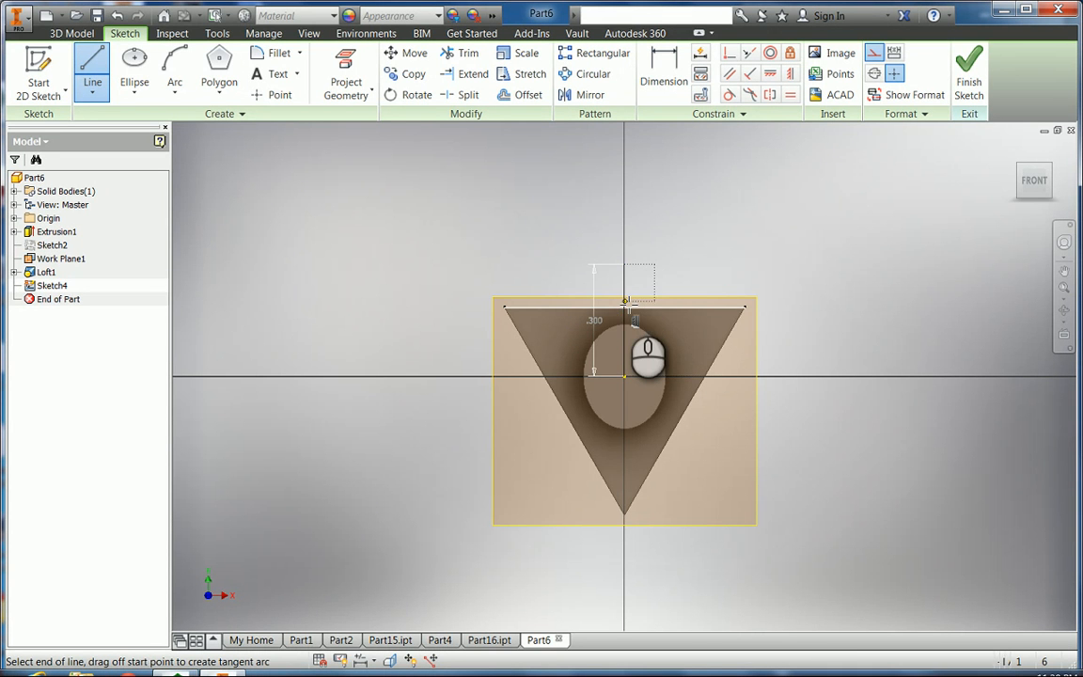
Step: Complete the vertical construction line and draw a .2 in horizontal construction line from the origin towards the triangle's right side
{"action": "key", "text": "Return"}
{"action": "key", "text": "Escape"}
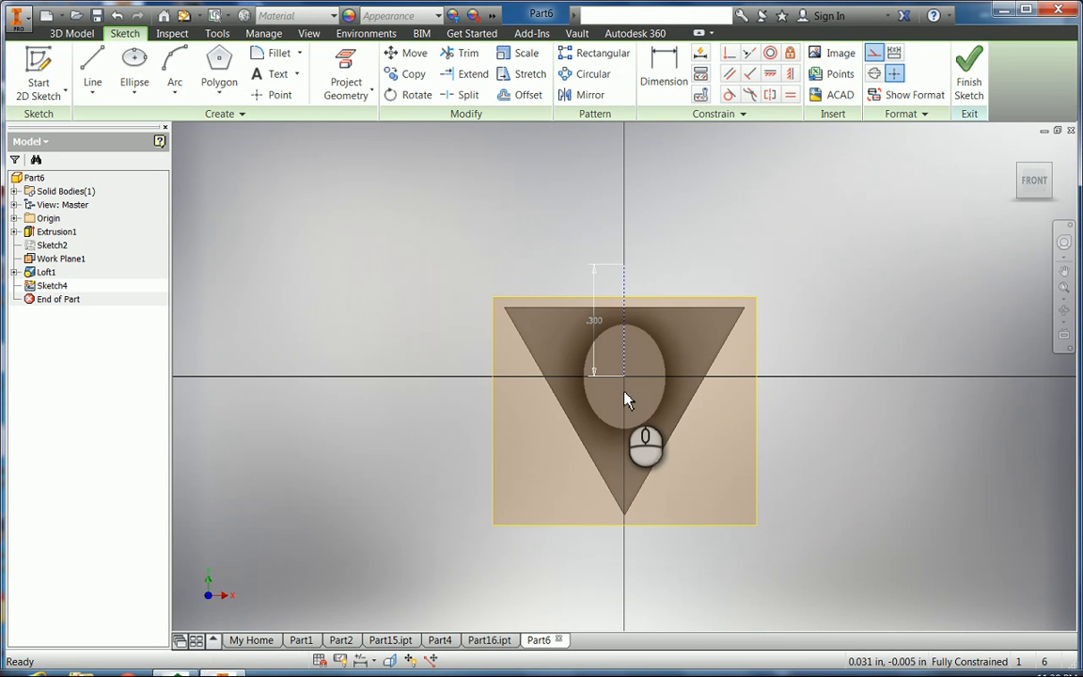
{"action": "left_click", "coordinate": [93, 59]}
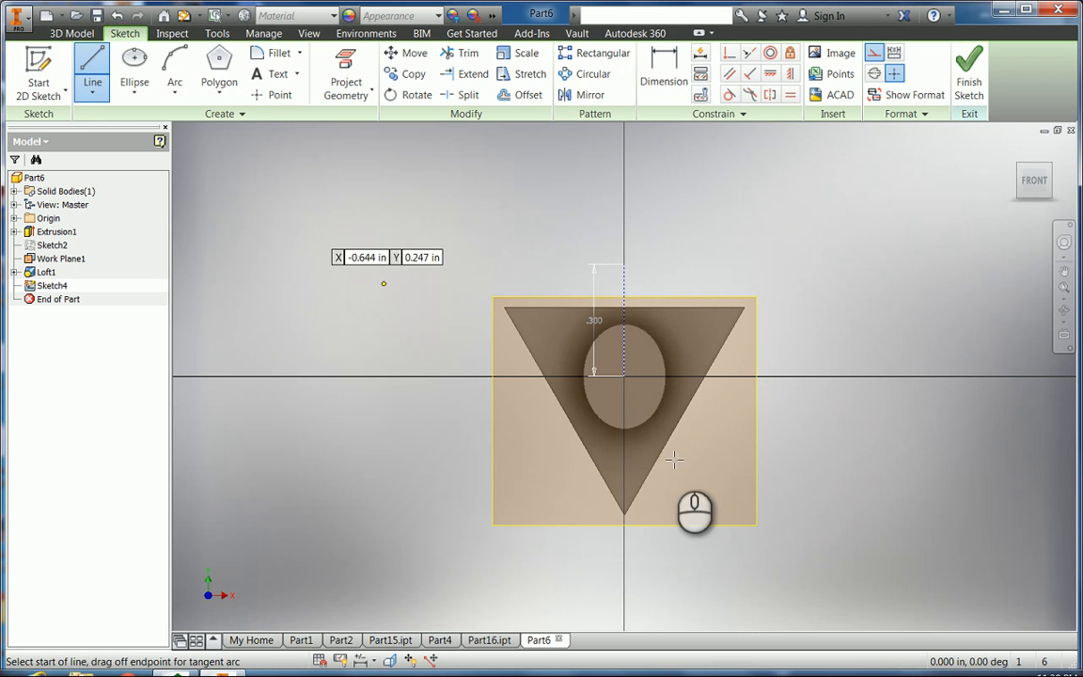
{"action": "left_click", "coordinate": [626, 376]}
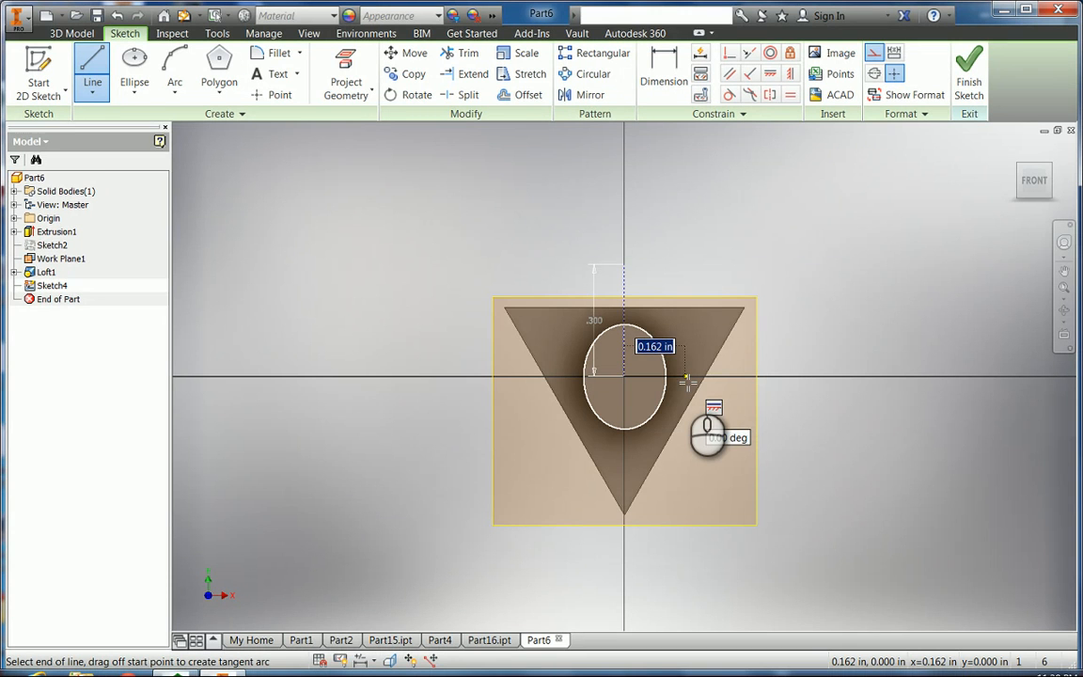
{"action": "key", "text": "Tab"}
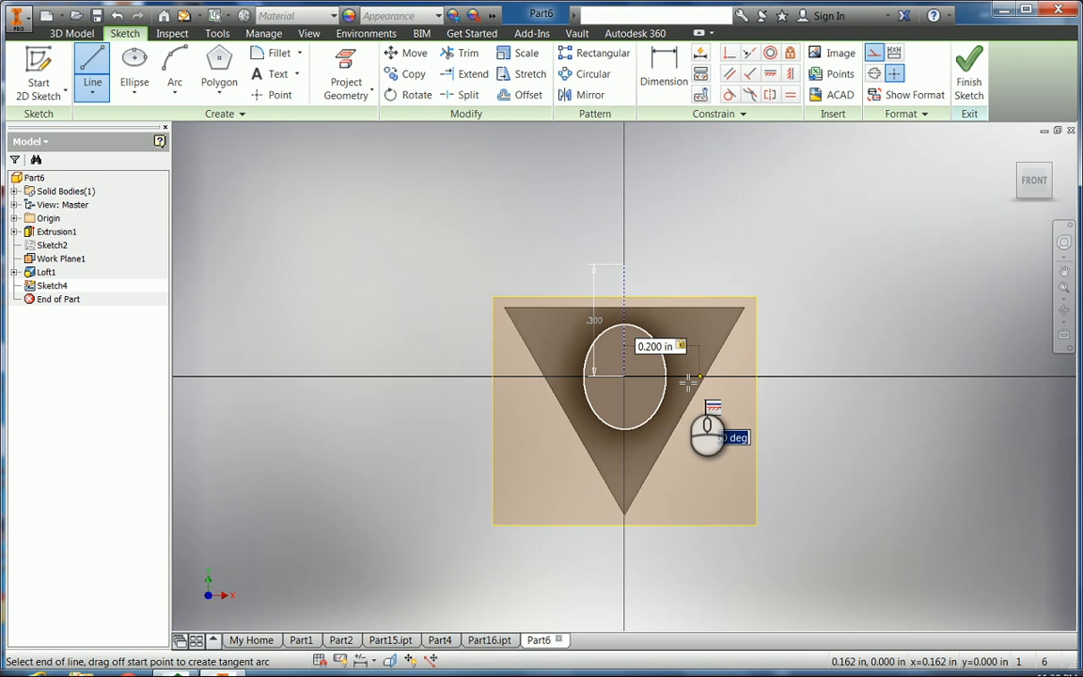
{"action": "key", "text": "Return"}
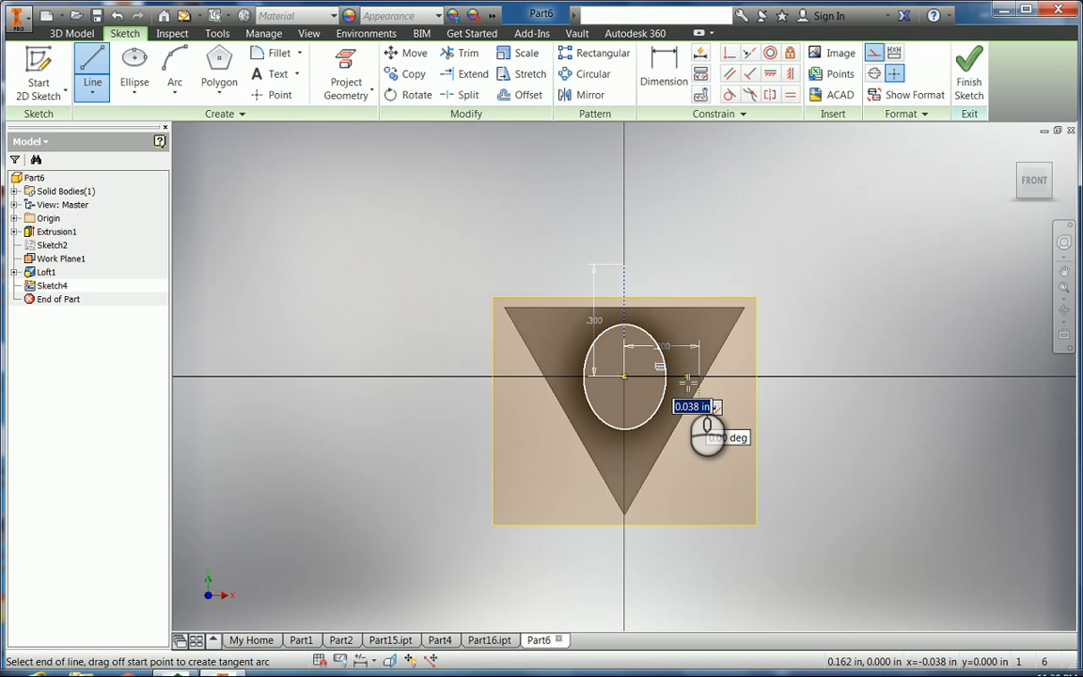
{"action": "key", "text": "Escape"}
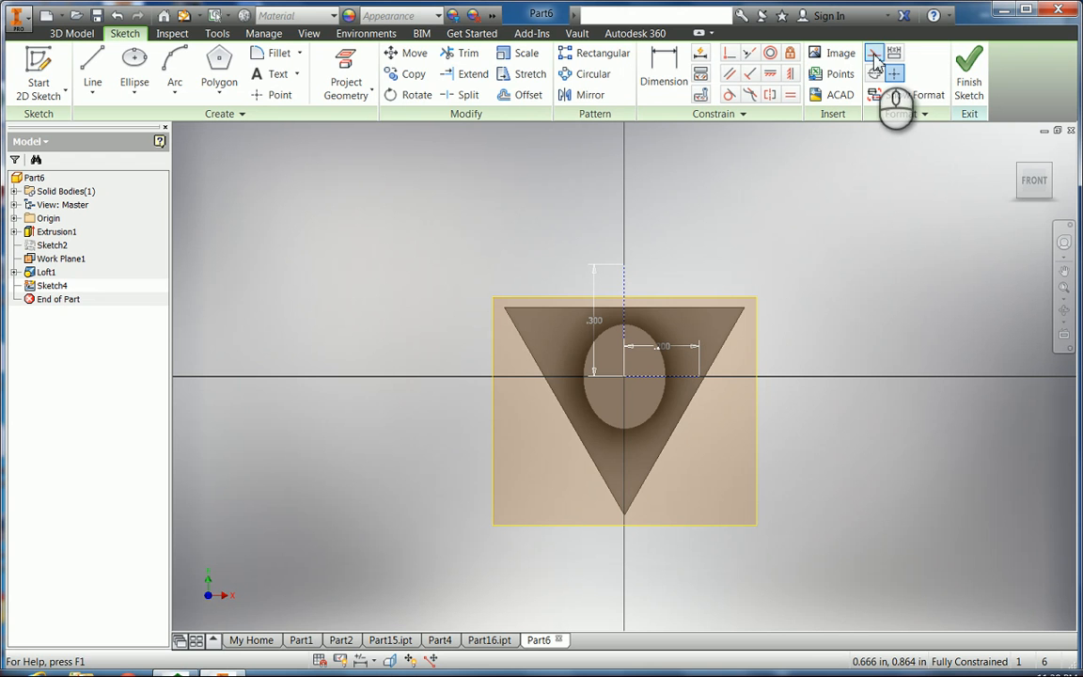
Step: With construction mode off, draw an ellipse centred on the origin through the ends of the .3 in and .2 in construction lines, and finish the sketch
{"action": "left_click", "coordinate": [136, 62]}
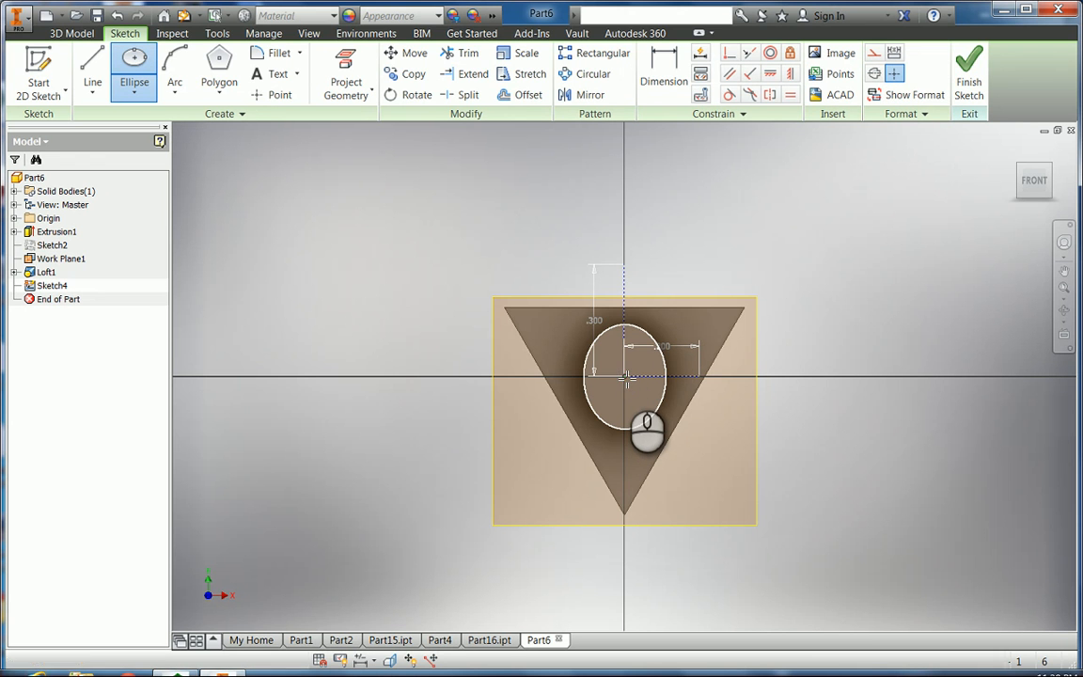
{"action": "left_click", "coordinate": [626, 377]}
{"action": "left_click", "coordinate": [625, 266]}
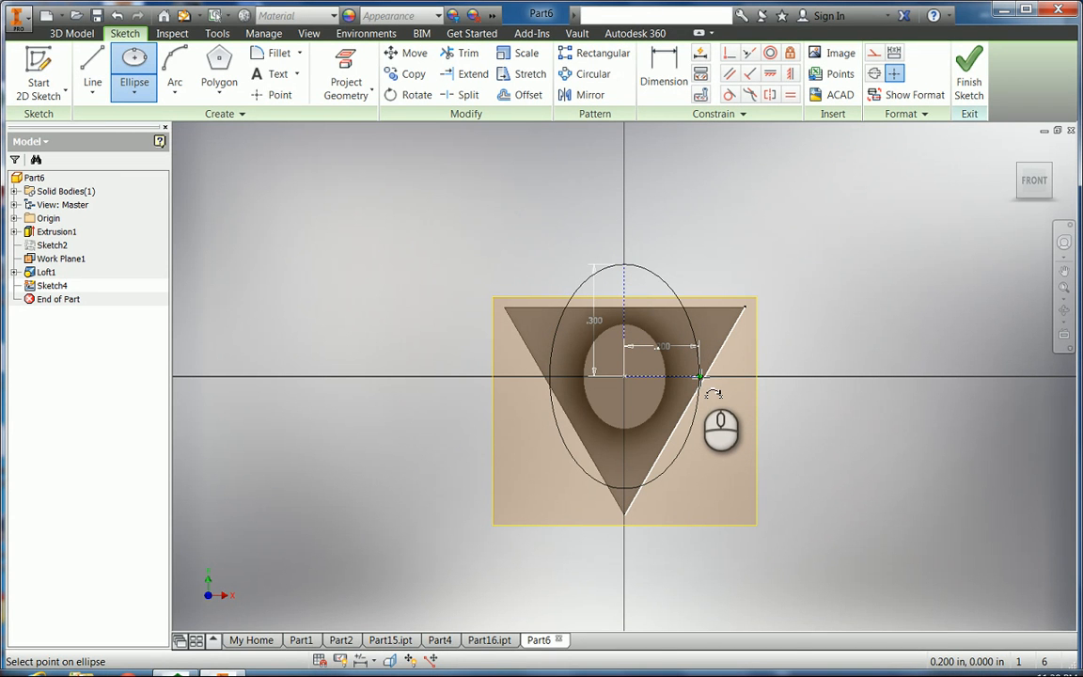
{"action": "left_click", "coordinate": [699, 377]}
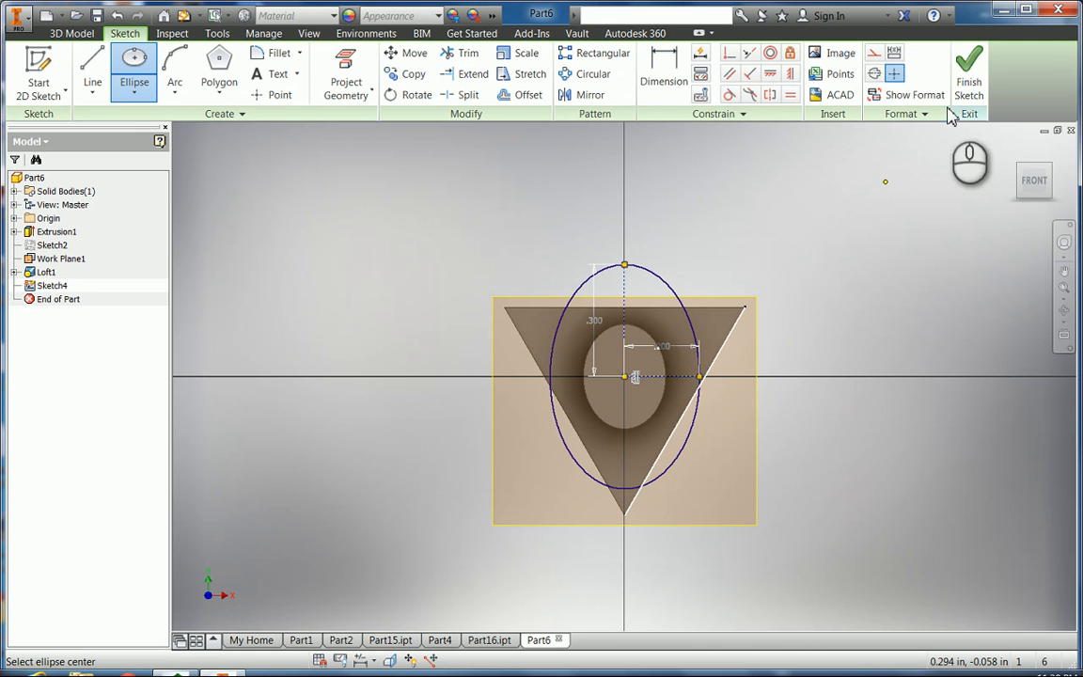
{"action": "left_click", "coordinate": [972, 66]}
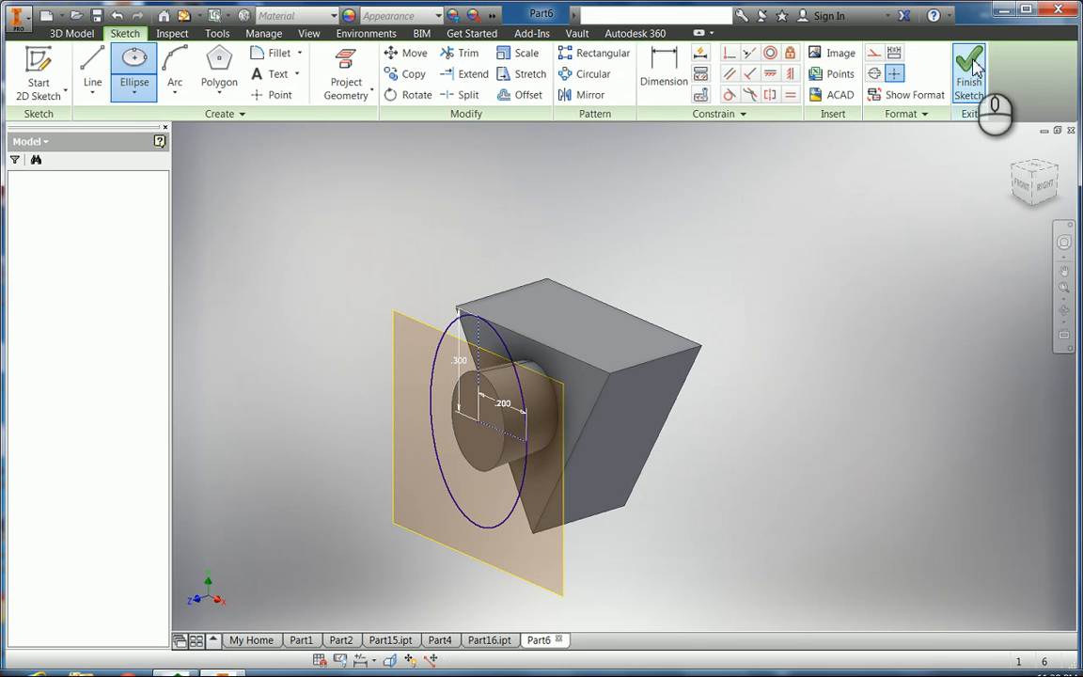
Step: Create a work plane offset .36 in outward from Work Plane1, away from the prism
{"action": "left_click", "coordinate": [448, 96]}
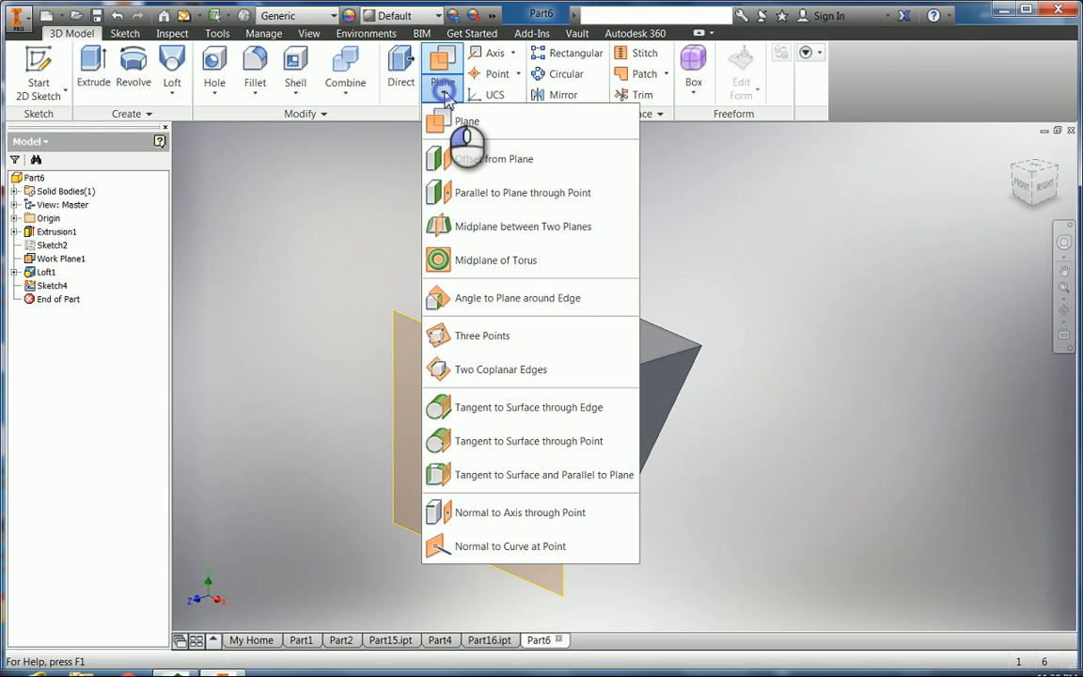
{"action": "left_click", "coordinate": [484, 158]}
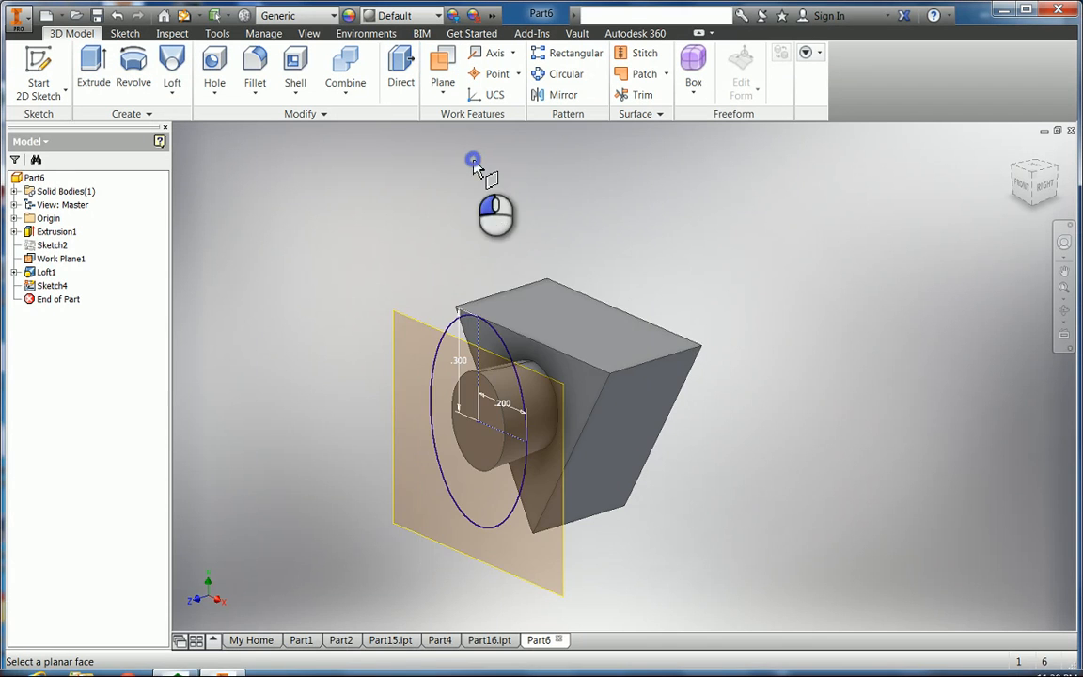
{"action": "left_click", "coordinate": [418, 331]}
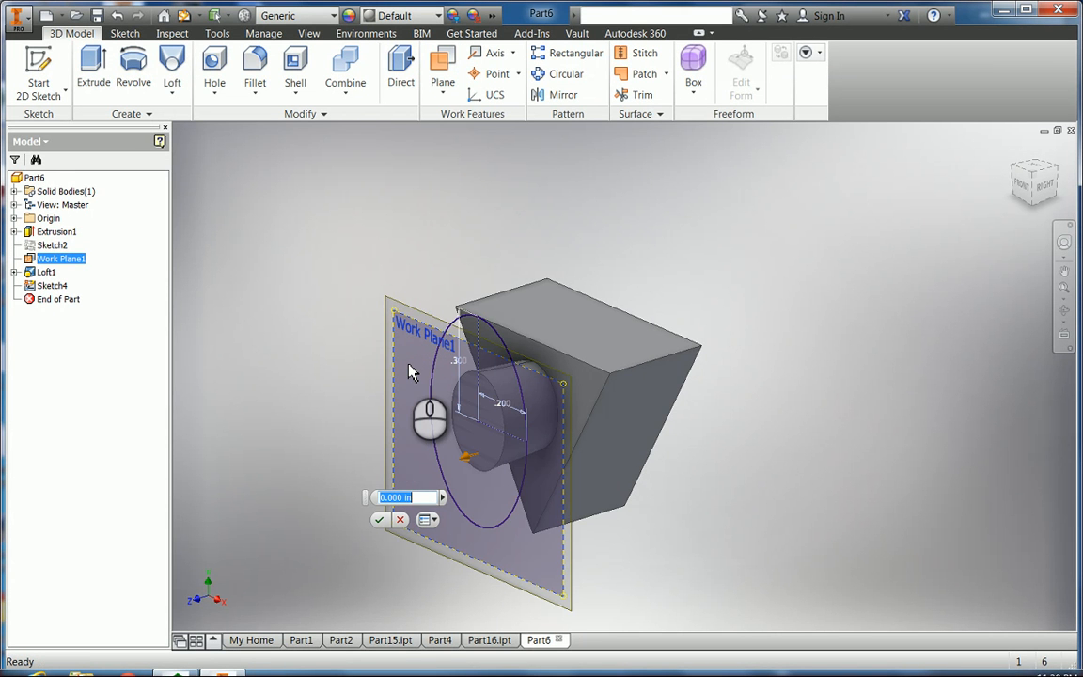
{"action": "type", "text": ".36"}
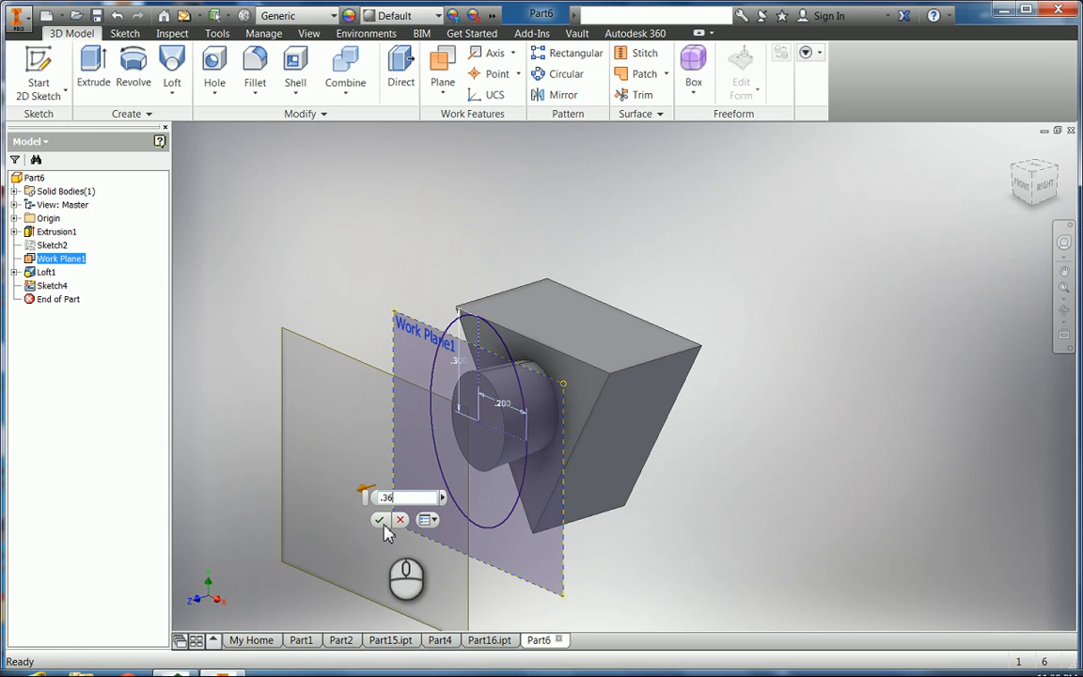
{"action": "left_click", "coordinate": [378, 520]}
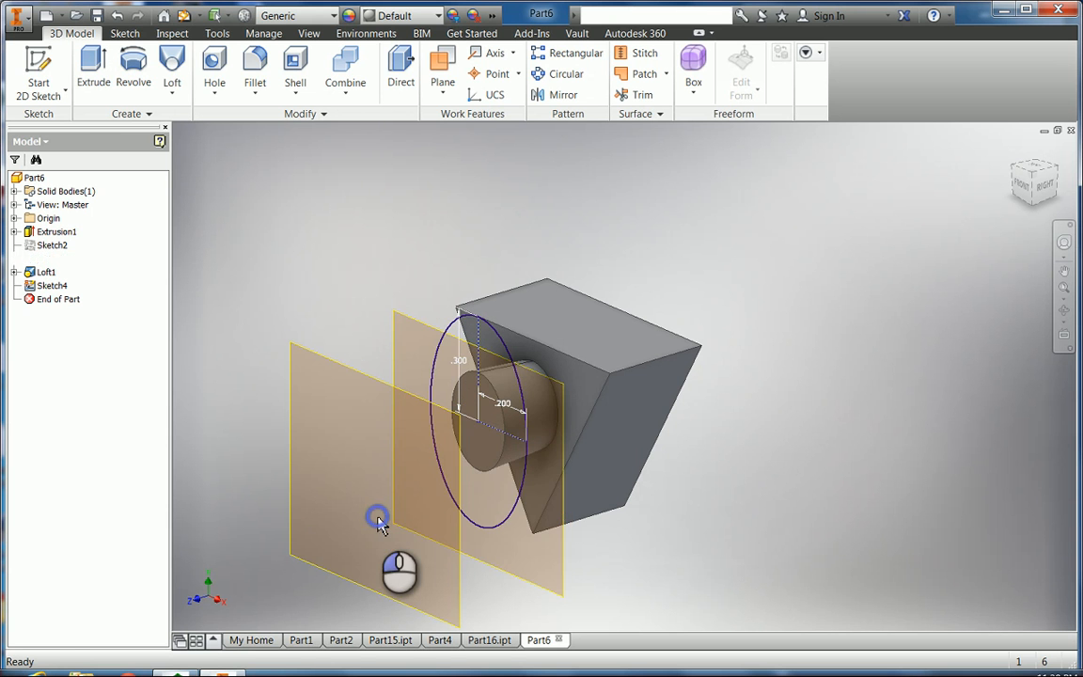
Step: Start a sketch on the new outer work plane and draw a .195 in vertical construction line upward from the origin
{"action": "left_click", "coordinate": [37, 62]}
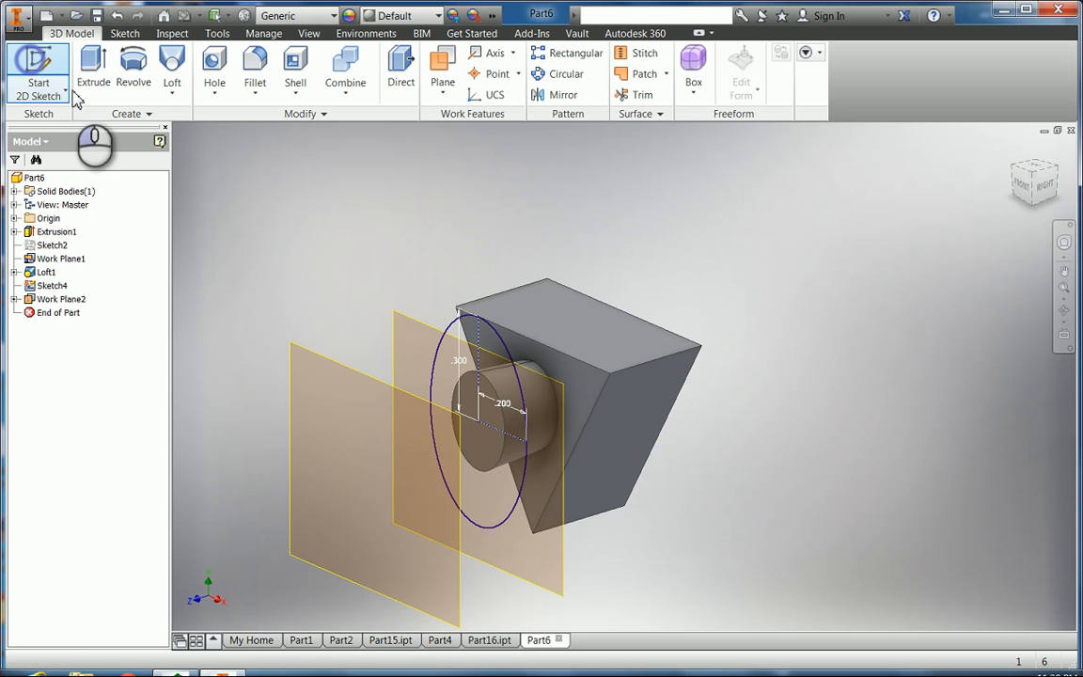
{"action": "left_click", "coordinate": [337, 369]}
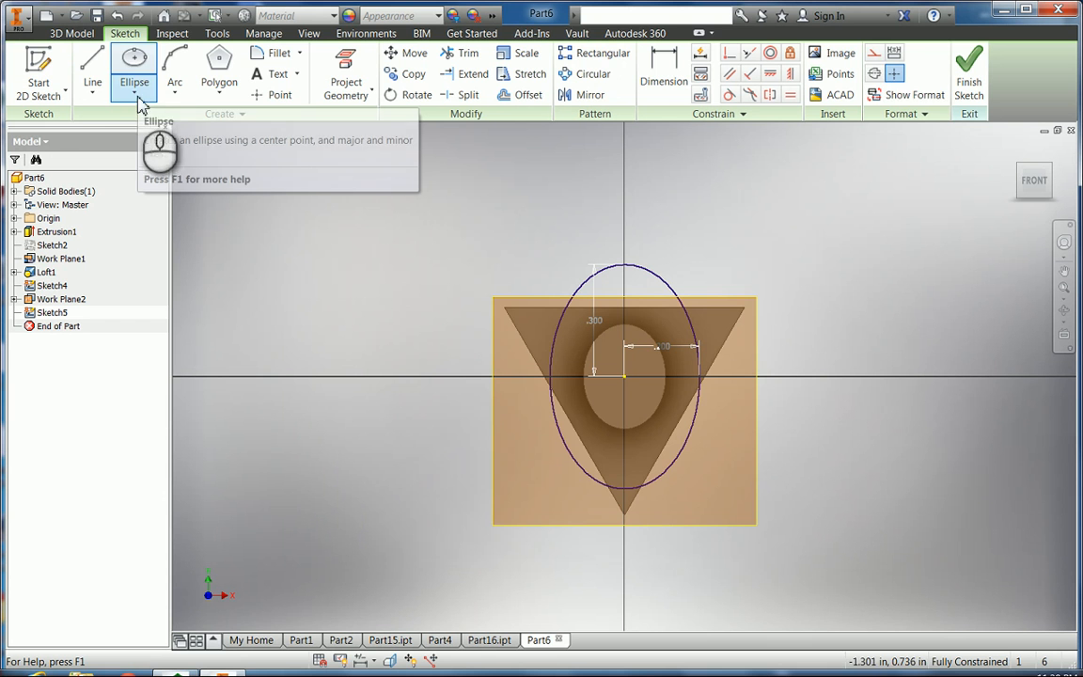
{"action": "left_click", "coordinate": [92, 68]}
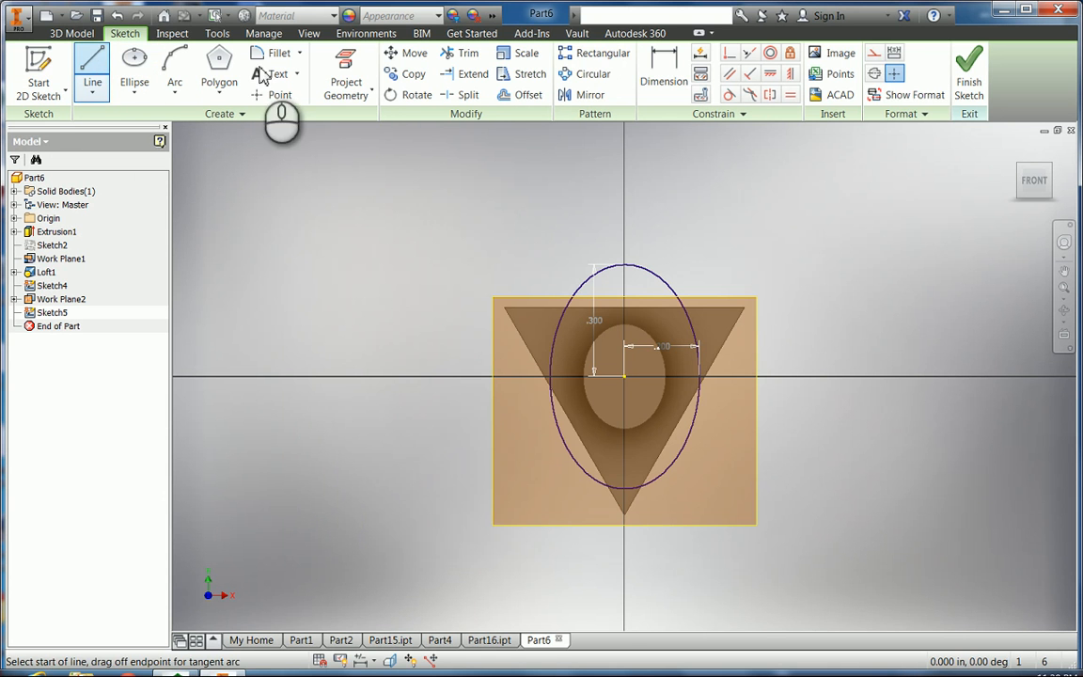
{"action": "left_click", "coordinate": [875, 53]}
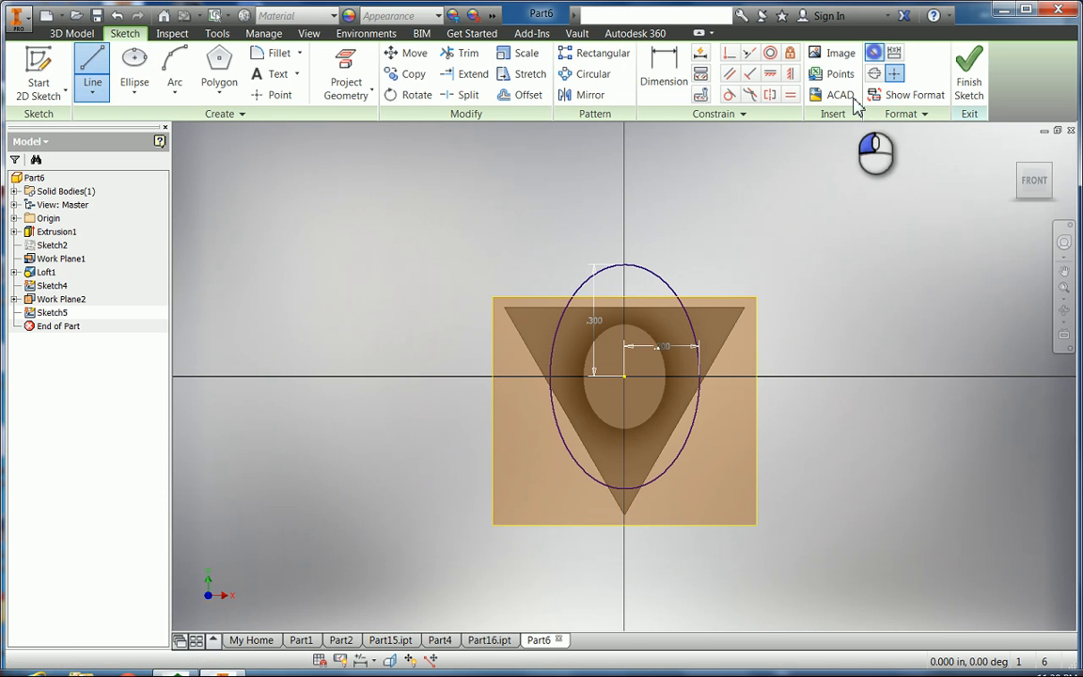
{"action": "left_click", "coordinate": [626, 375]}
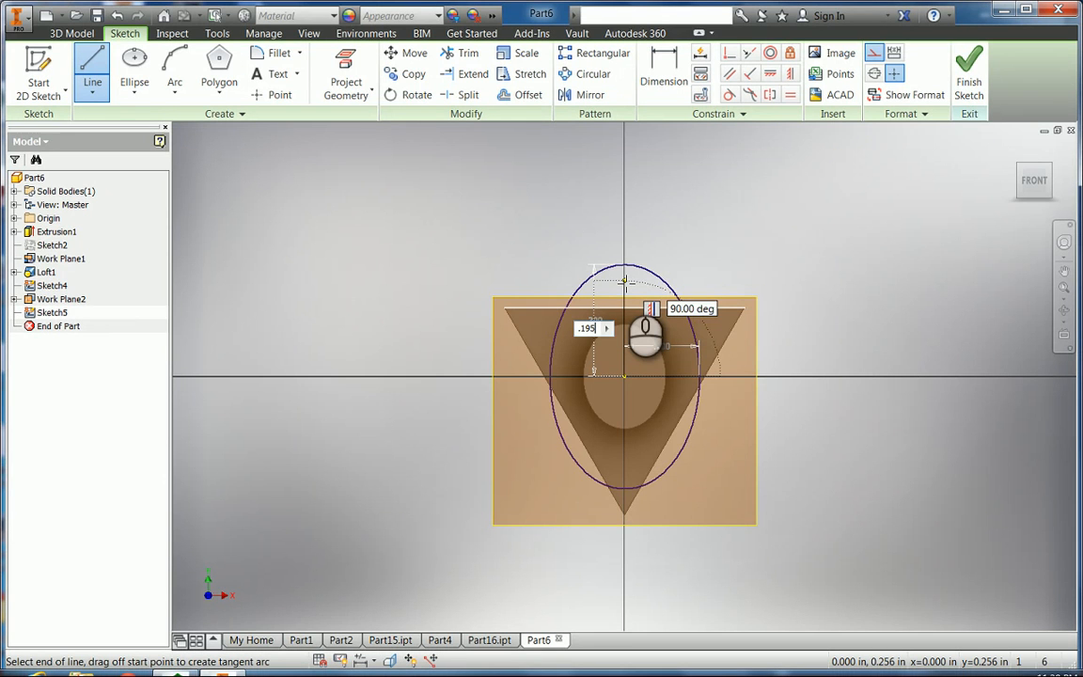
{"action": "key", "text": "Tab"}
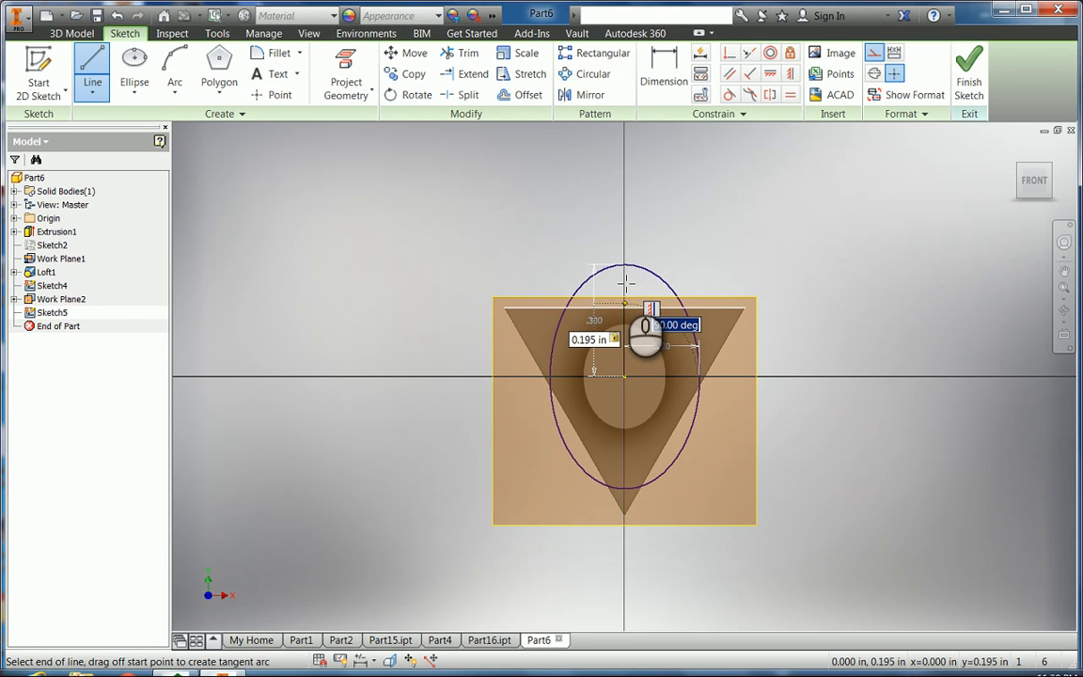
{"action": "key", "text": "Return"}
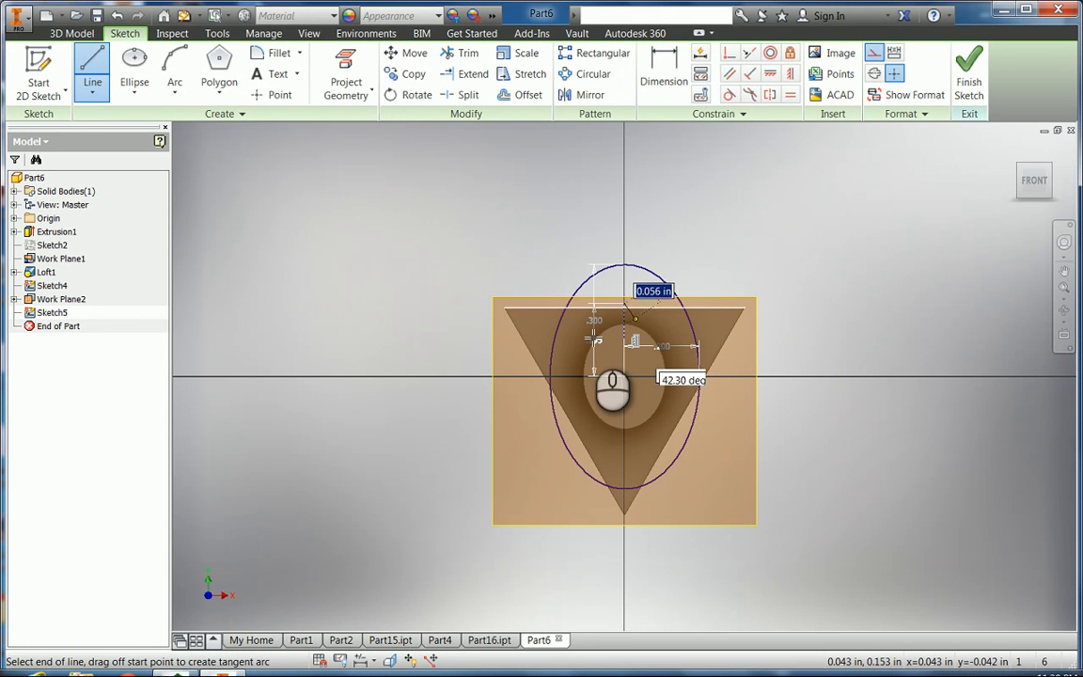
{"action": "key", "text": "XF86MonBrightnessDown"}
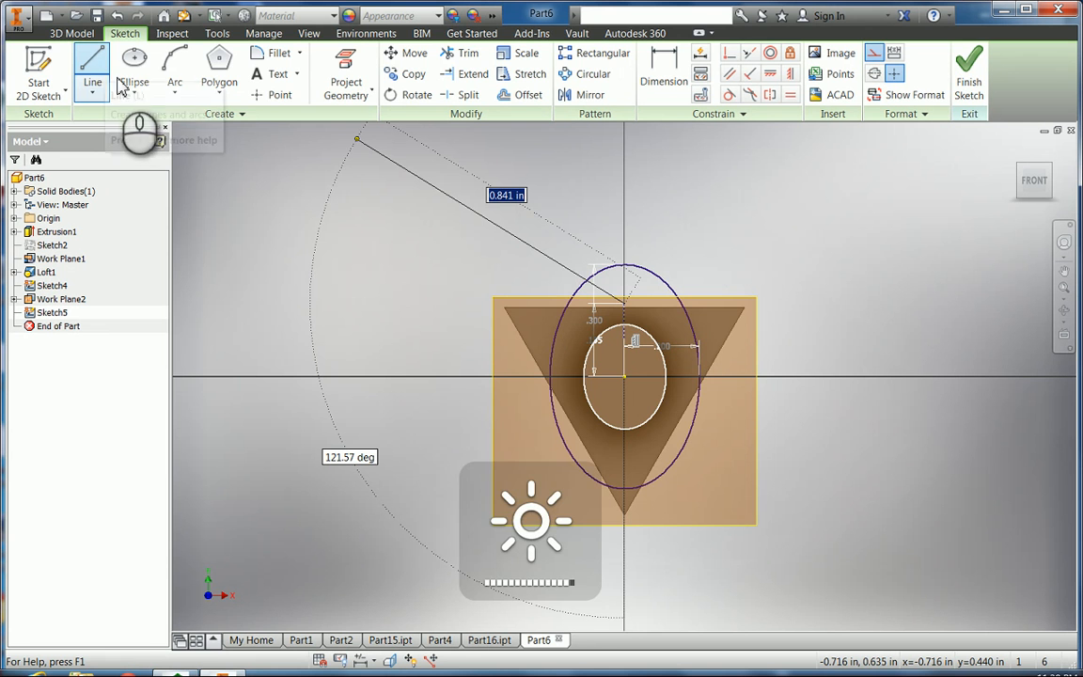
{"action": "key", "text": "Escape"}
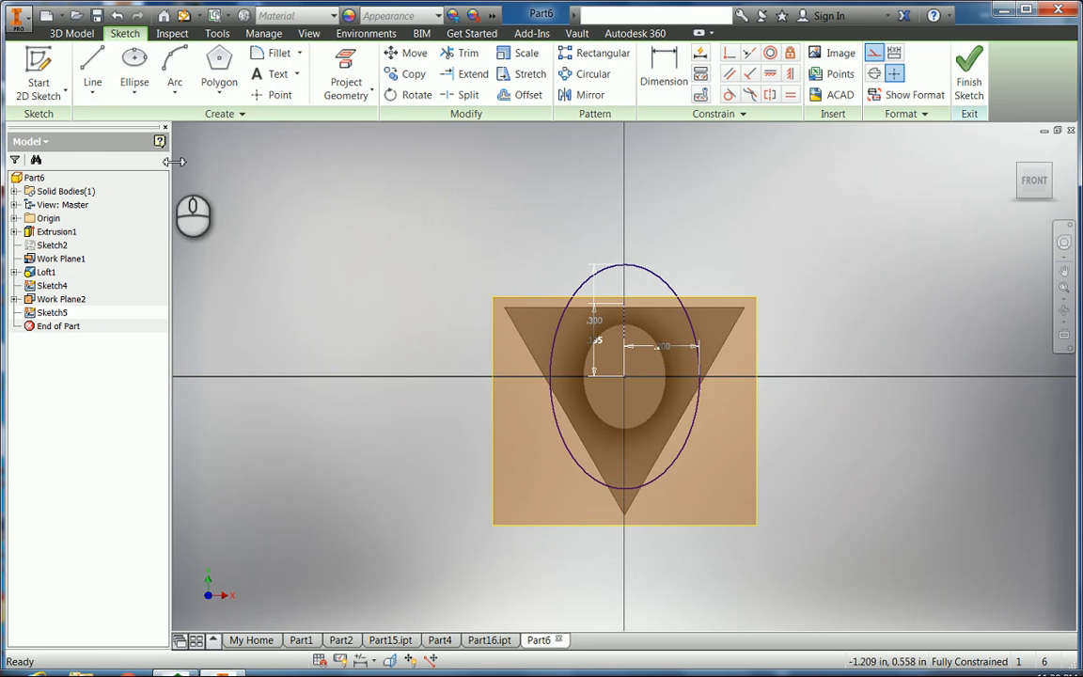
Step: Draw a .155 in horizontal construction line from the origin towards the triangle's right side, and turn construction mode off
{"action": "left_click", "coordinate": [91, 66]}
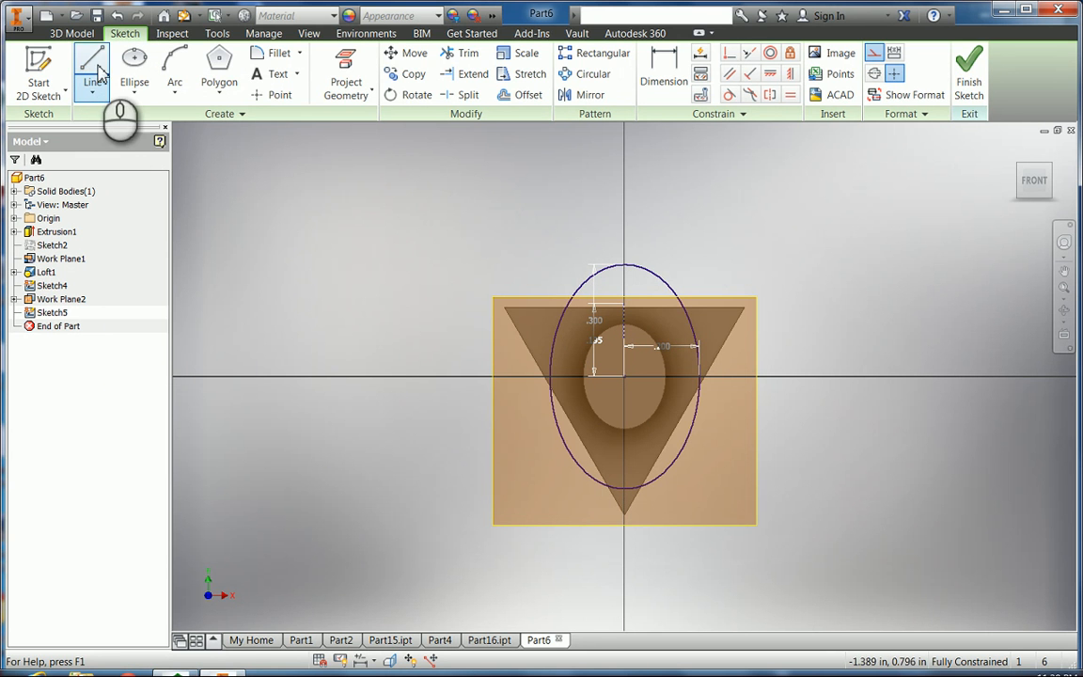
{"action": "left_click", "coordinate": [624, 376]}
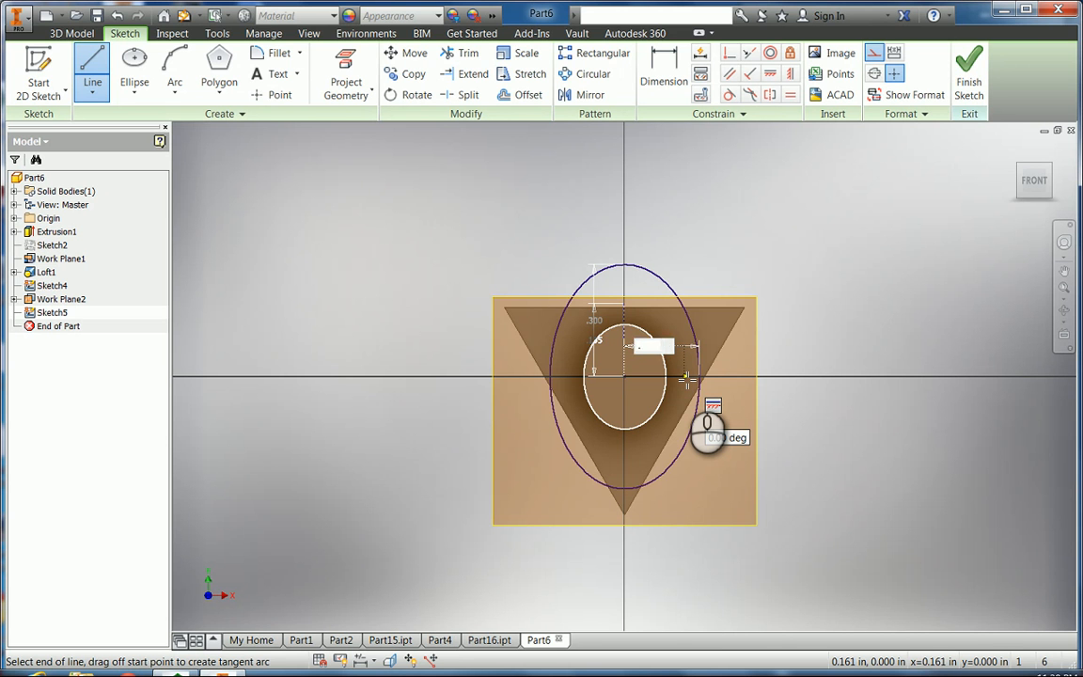
{"action": "key", "text": "Tab"}
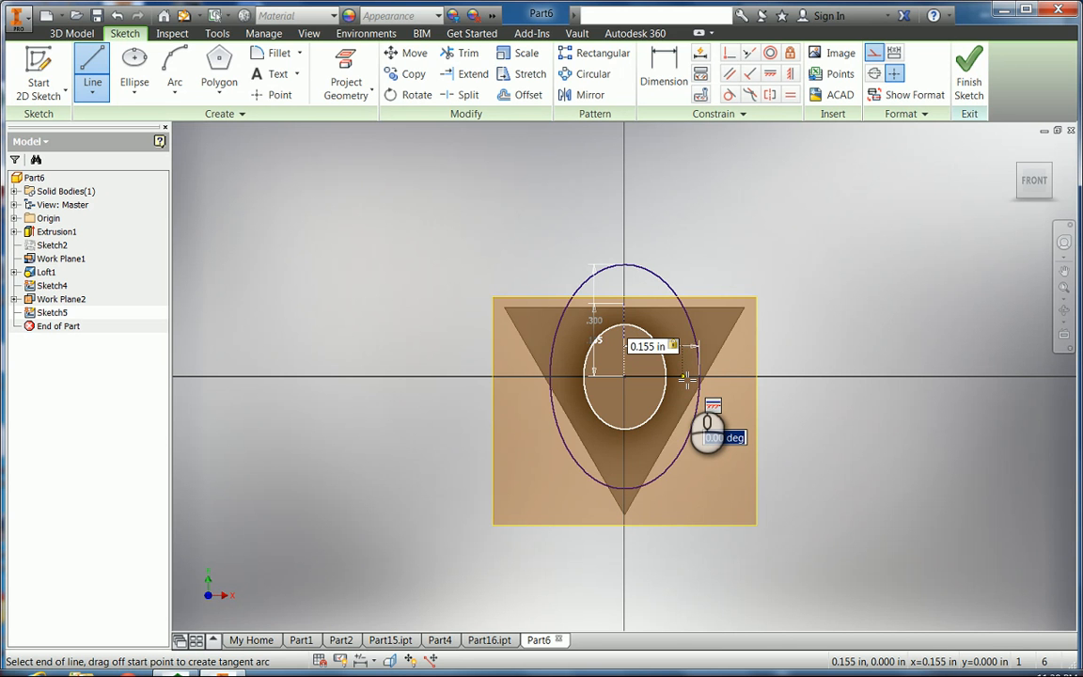
{"action": "key", "text": "Return"}
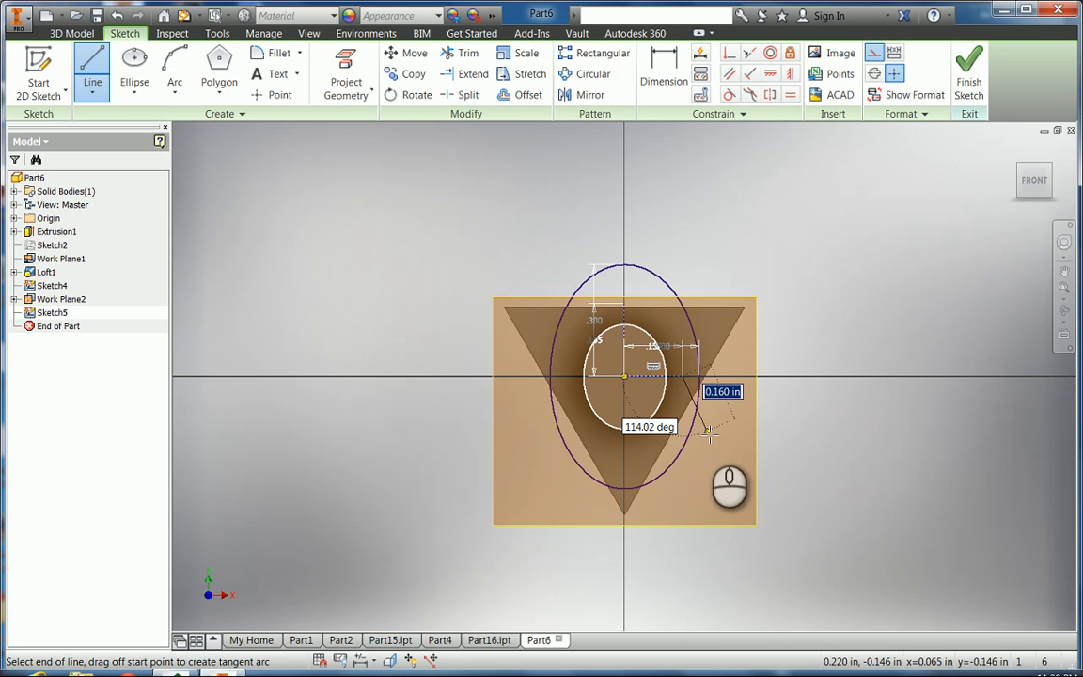
{"action": "key", "text": "Escape"}
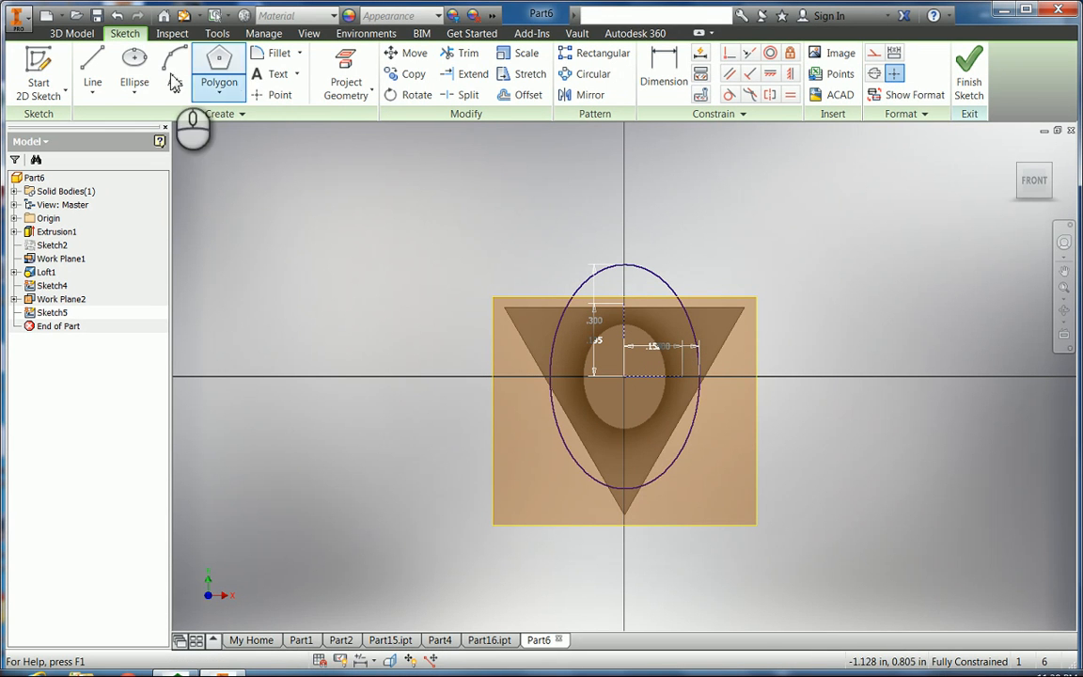
Step: Draw an ellipse centred on the origin through the ends of the .195 in and .155 in construction lines, and finish the sketch
{"action": "left_click", "coordinate": [135, 60]}
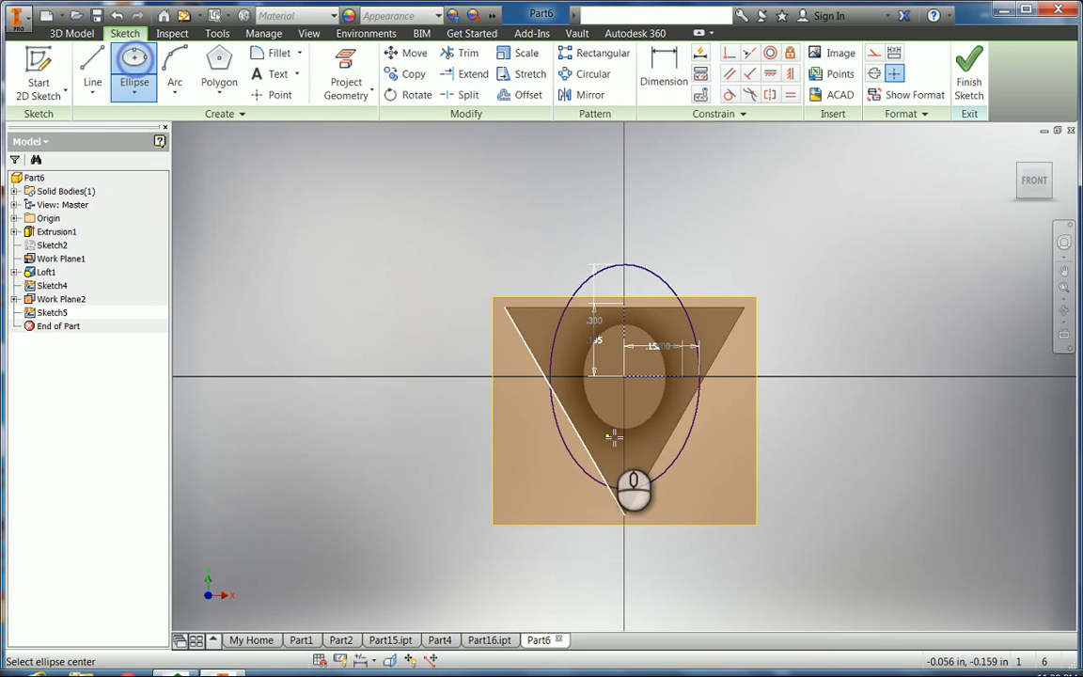
{"action": "left_click", "coordinate": [623, 377]}
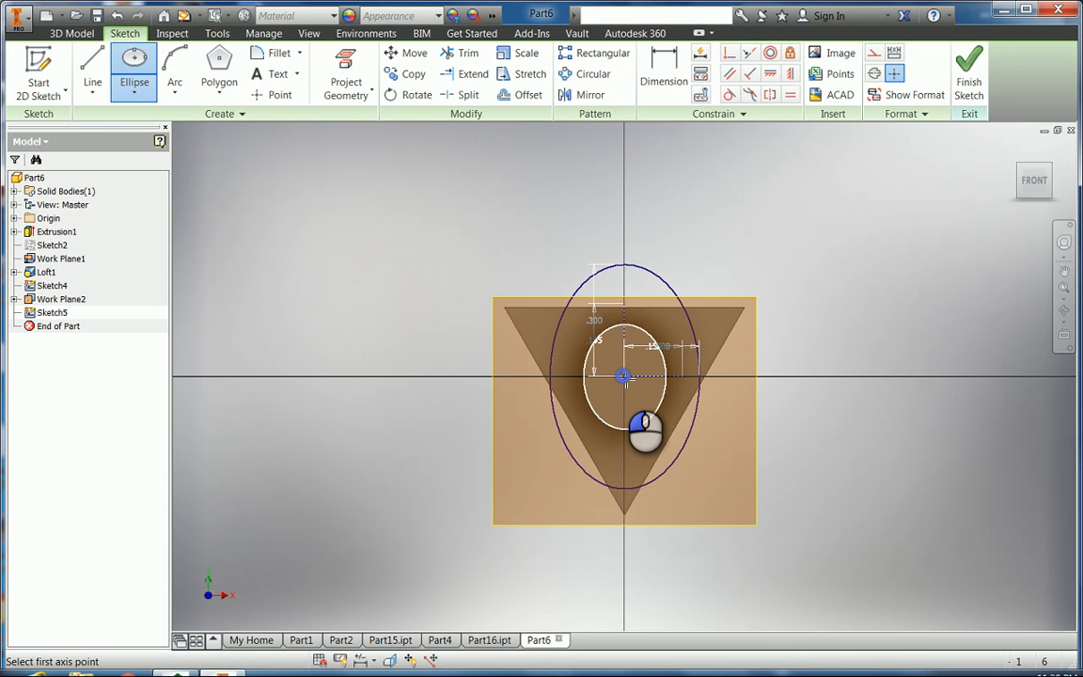
{"action": "left_click", "coordinate": [624, 306]}
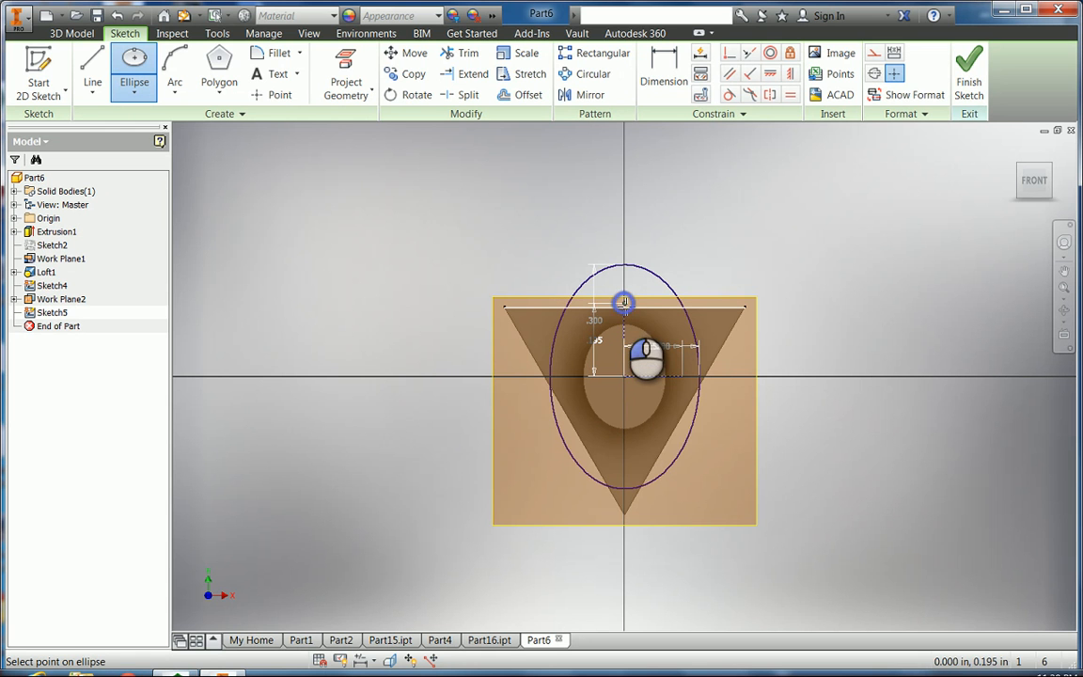
{"action": "left_click", "coordinate": [682, 378]}
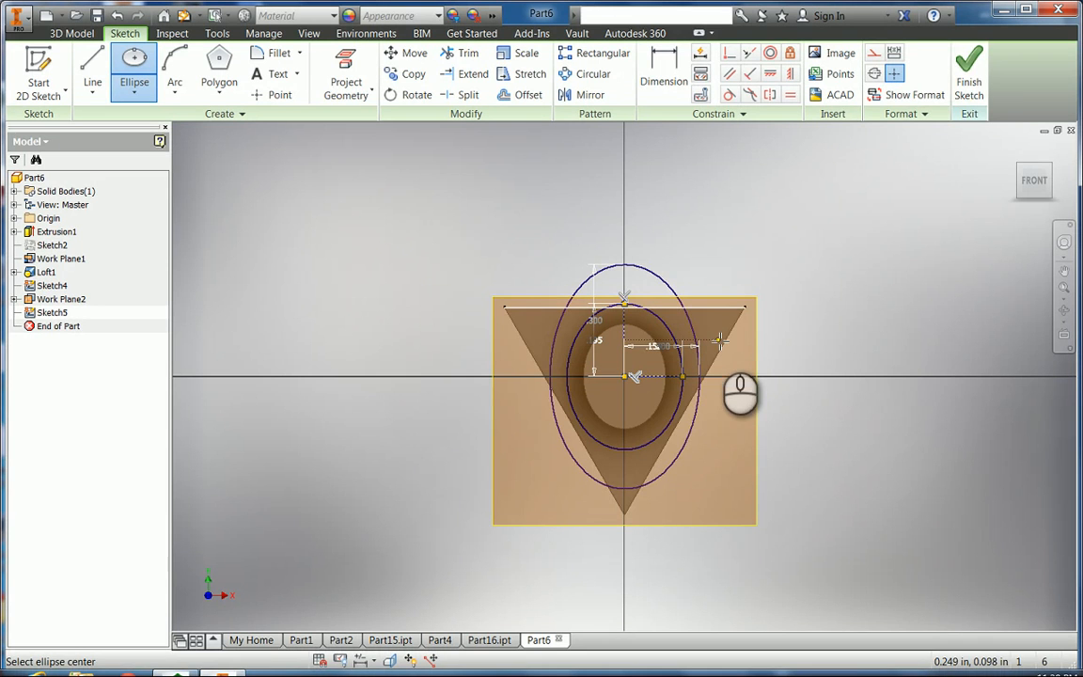
{"action": "left_click", "coordinate": [984, 67]}
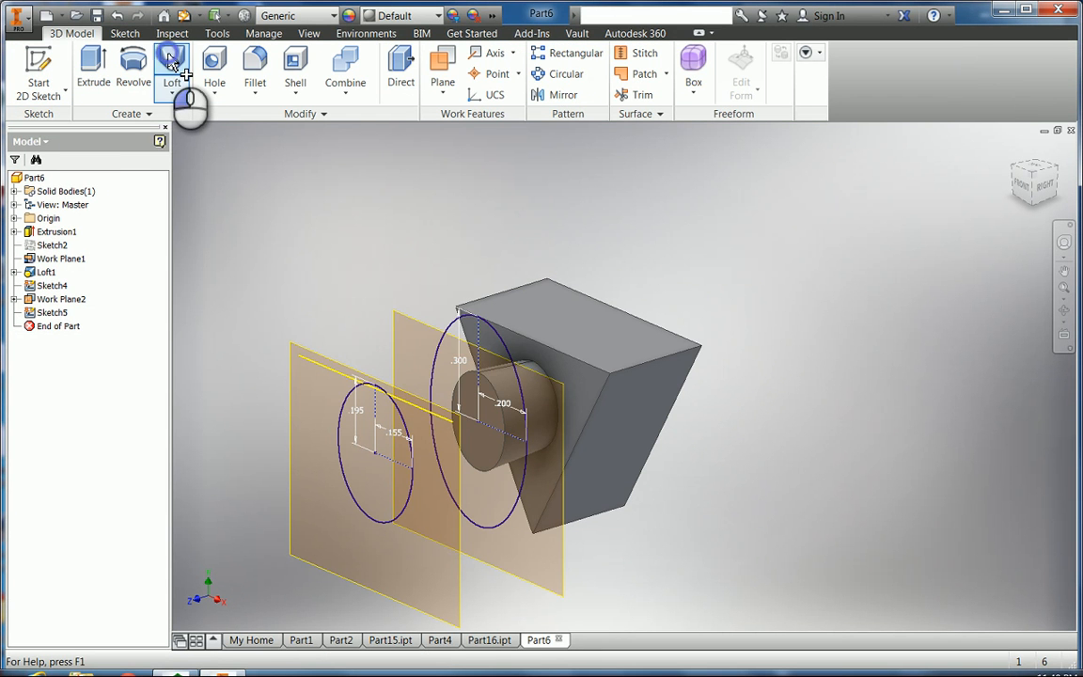
Step: Loft a solid between the .300 by .200 in ellipse (Sketch4) and the .195 by .155 in ellipse (Sketch5)
{"action": "left_click", "coordinate": [172, 63]}
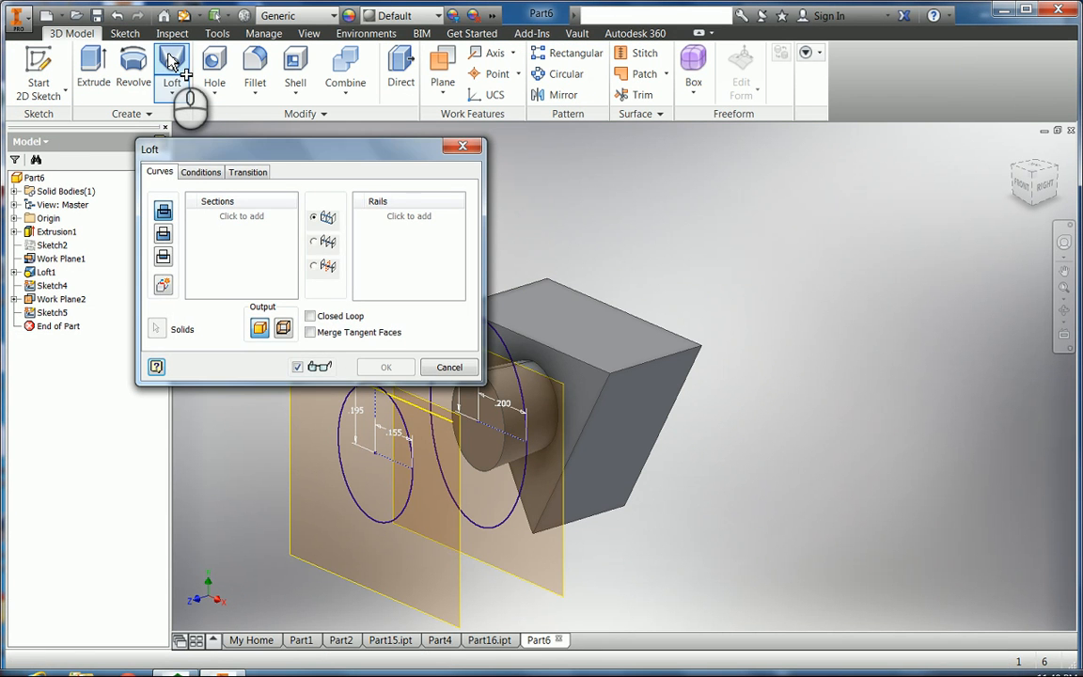
{"action": "left_click", "coordinate": [33, 288]}
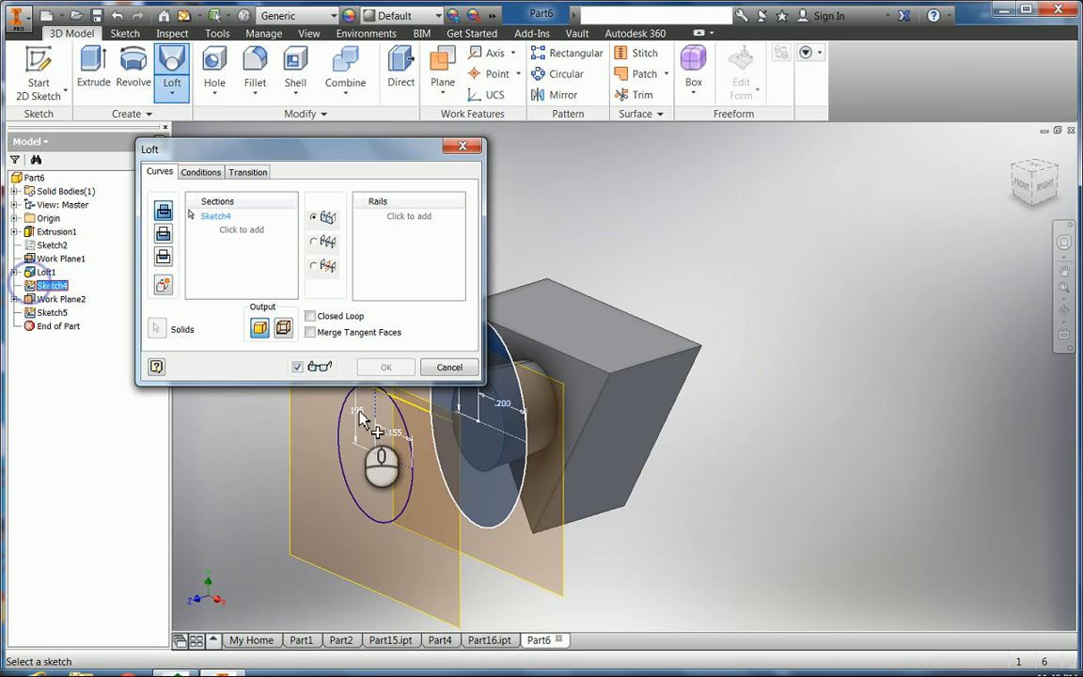
{"action": "left_click", "coordinate": [494, 518]}
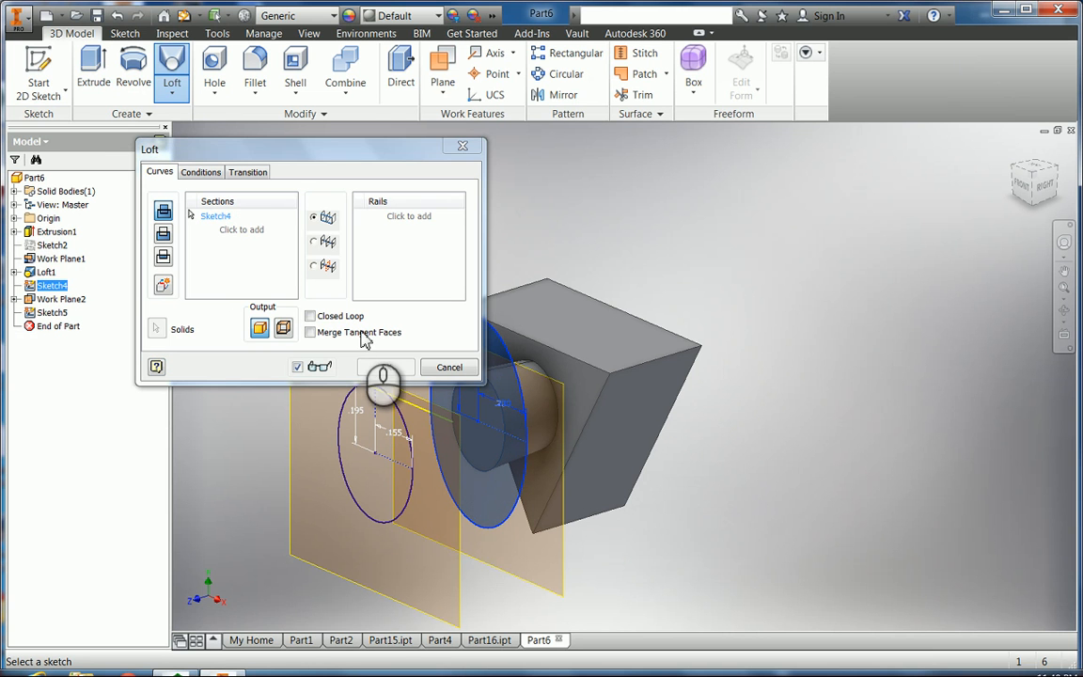
{"action": "left_click", "coordinate": [240, 230]}
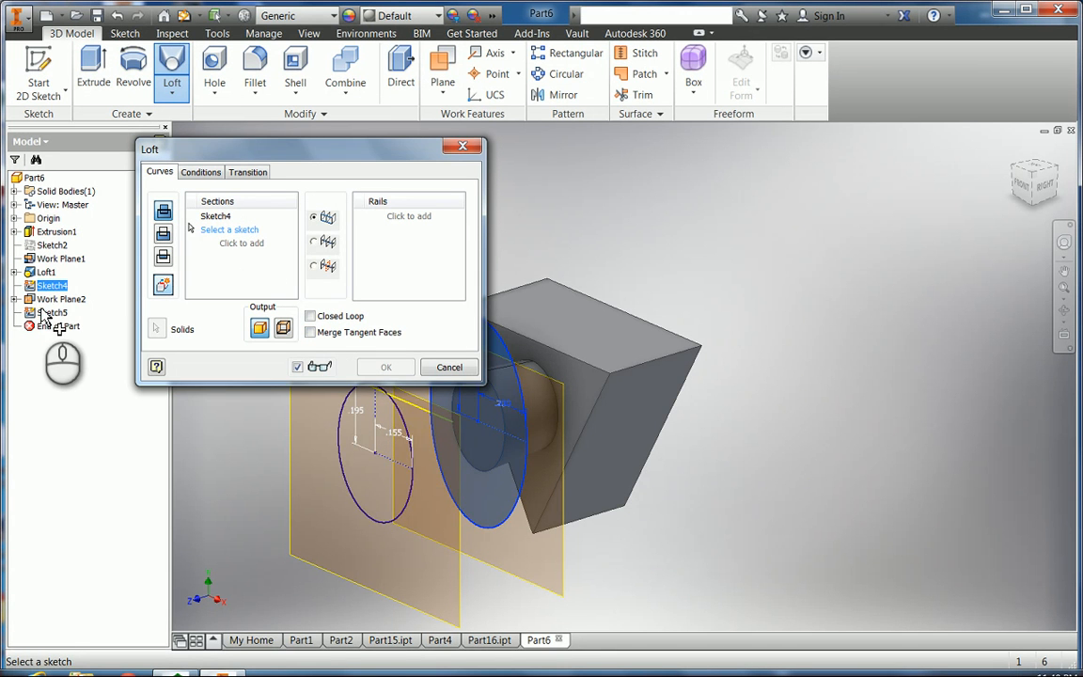
{"action": "left_click", "coordinate": [374, 470]}
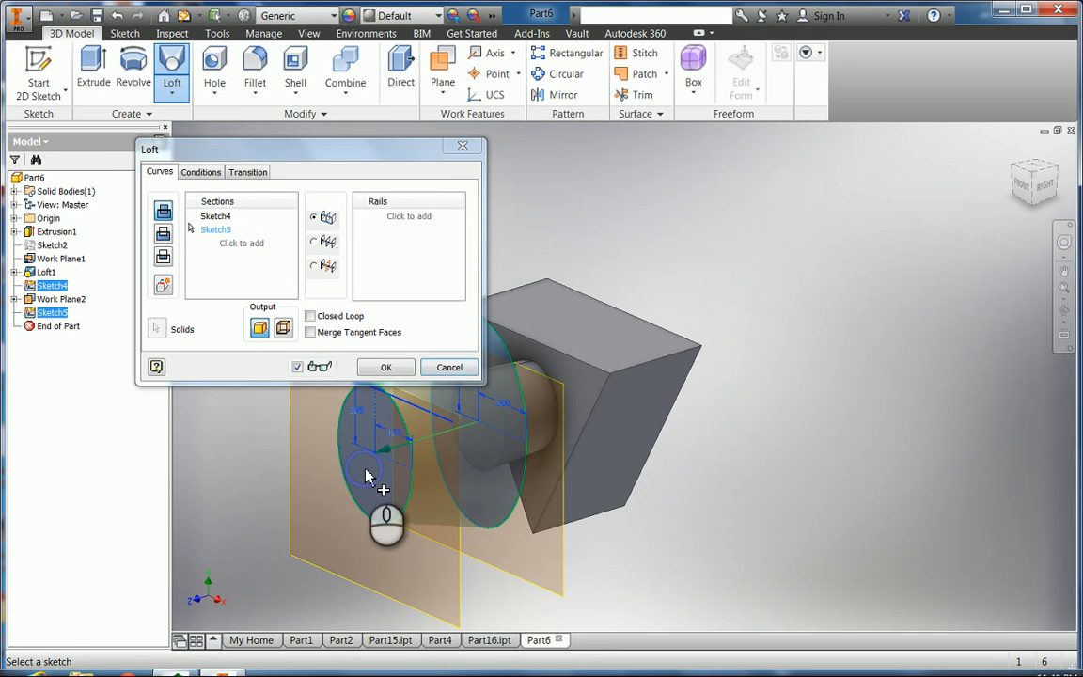
{"action": "left_click", "coordinate": [237, 246]}
{"action": "left_click", "coordinate": [363, 373]}
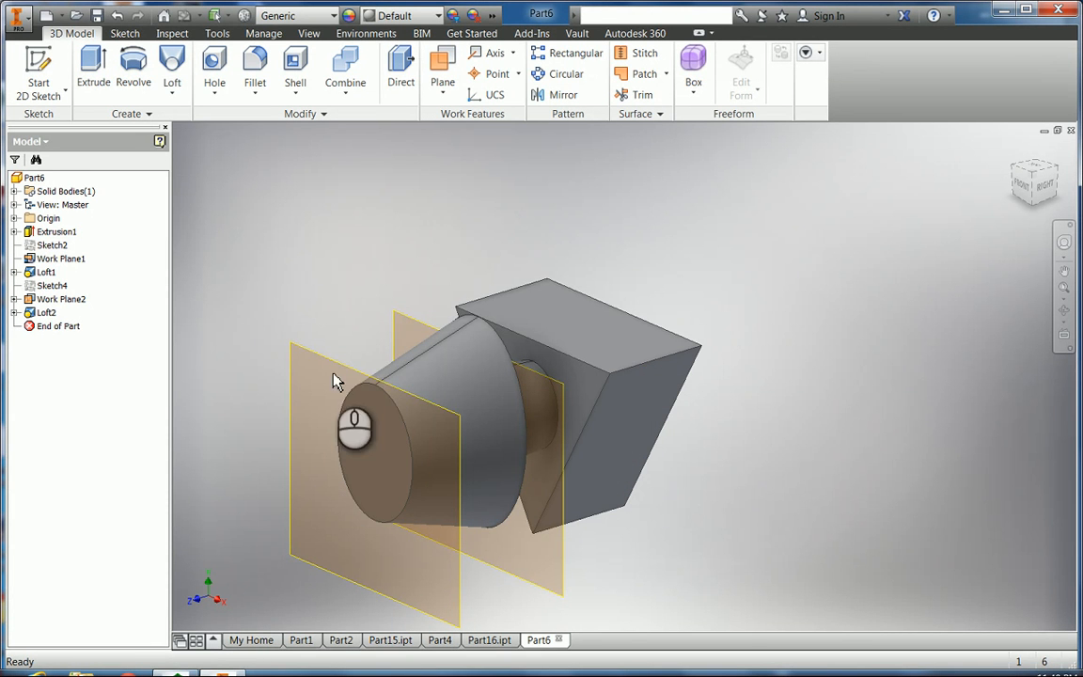
Step: Start a sketch on Work Plane2, project the elliptical edge of the second loft's small end into it, and finish the sketch
{"action": "left_click", "coordinate": [37, 71]}
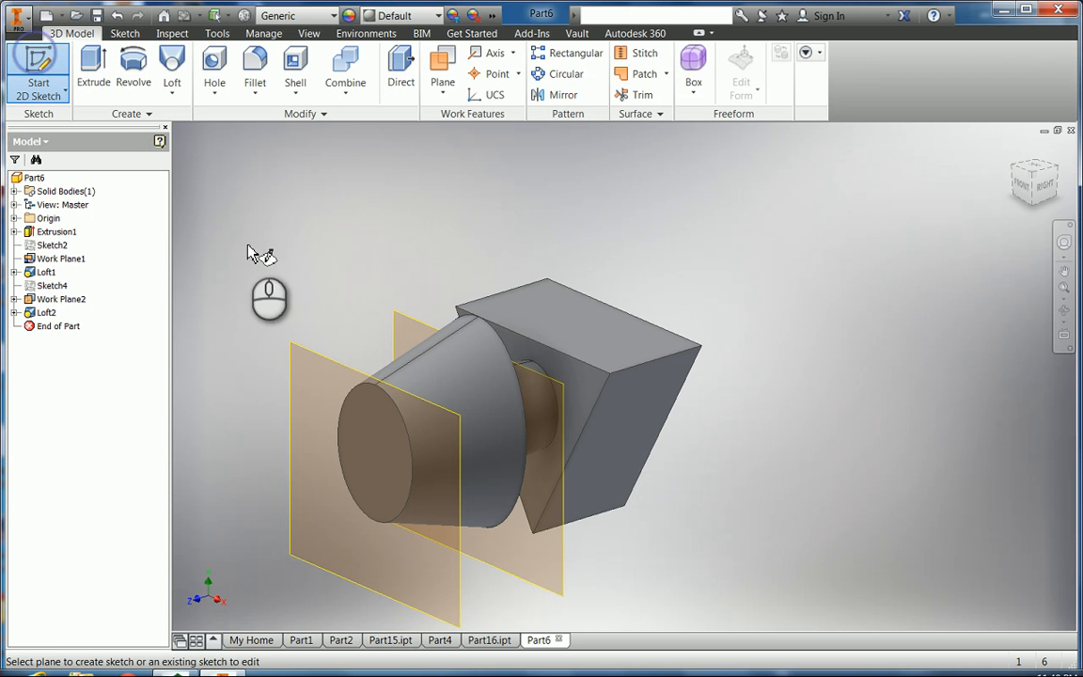
{"action": "left_click", "coordinate": [327, 363]}
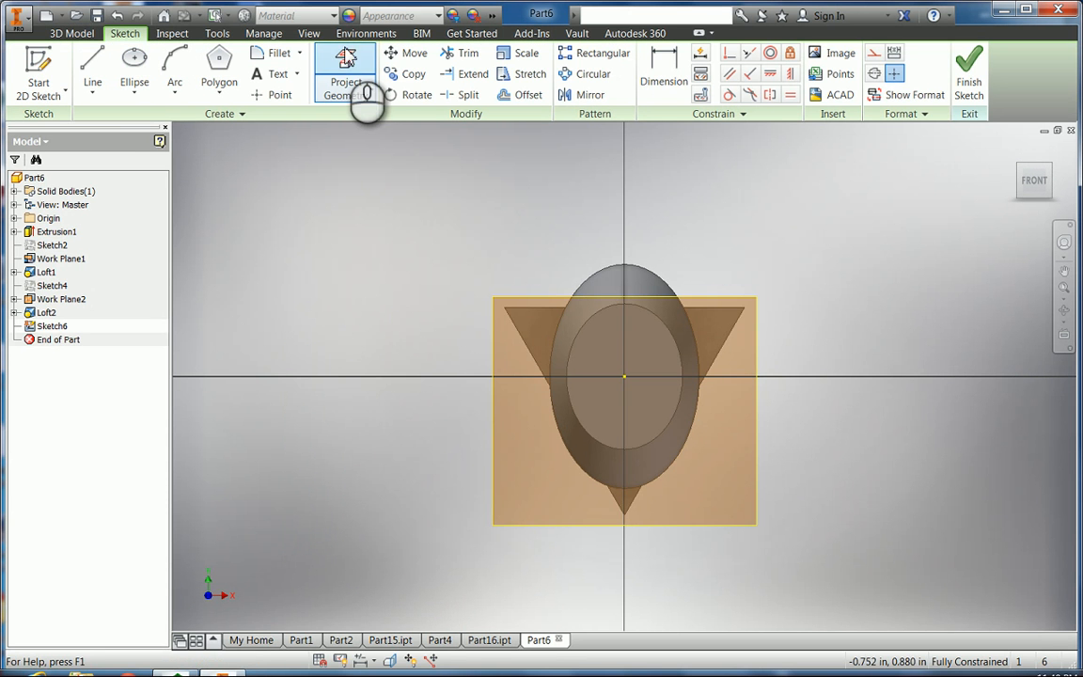
{"action": "left_click", "coordinate": [345, 59]}
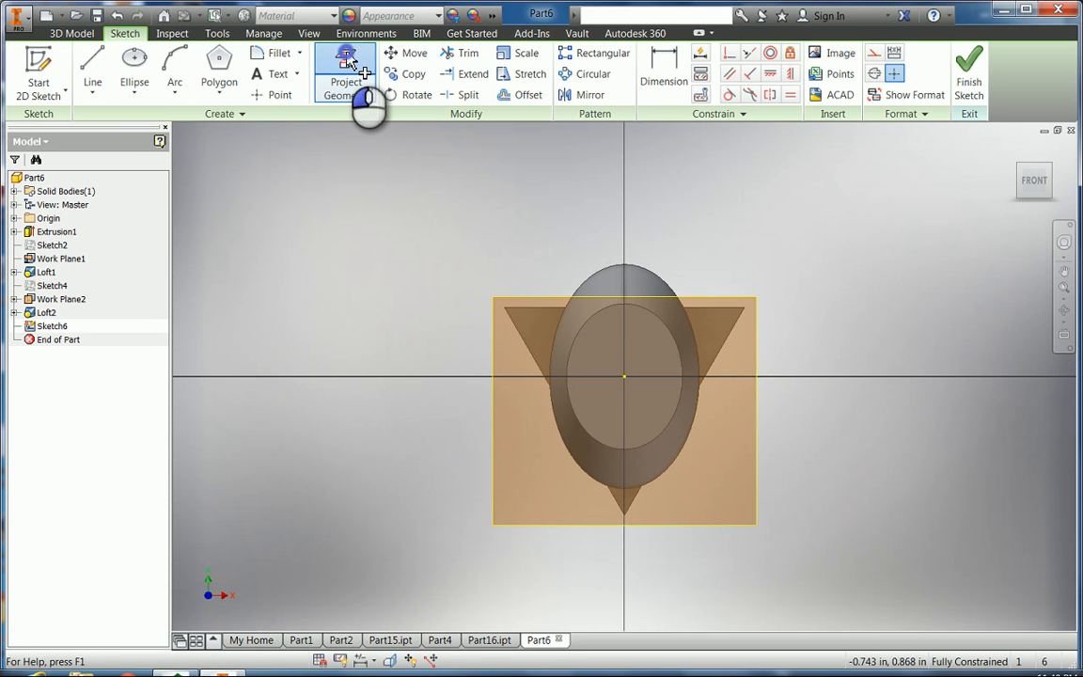
{"action": "left_click", "coordinate": [673, 343]}
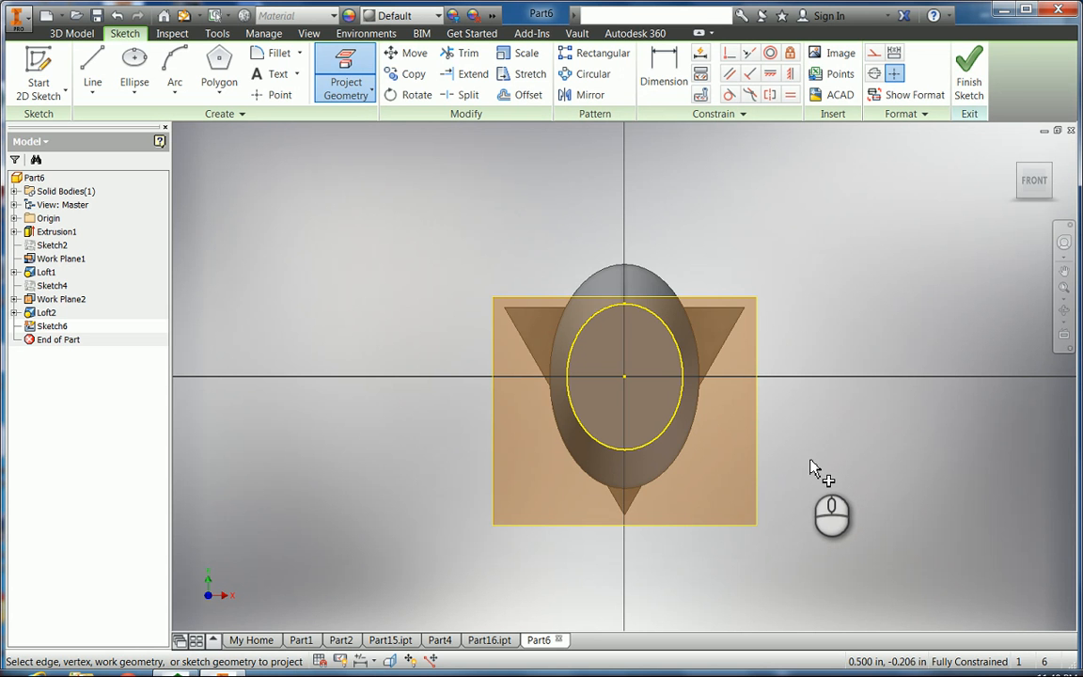
{"action": "left_click", "coordinate": [972, 86]}
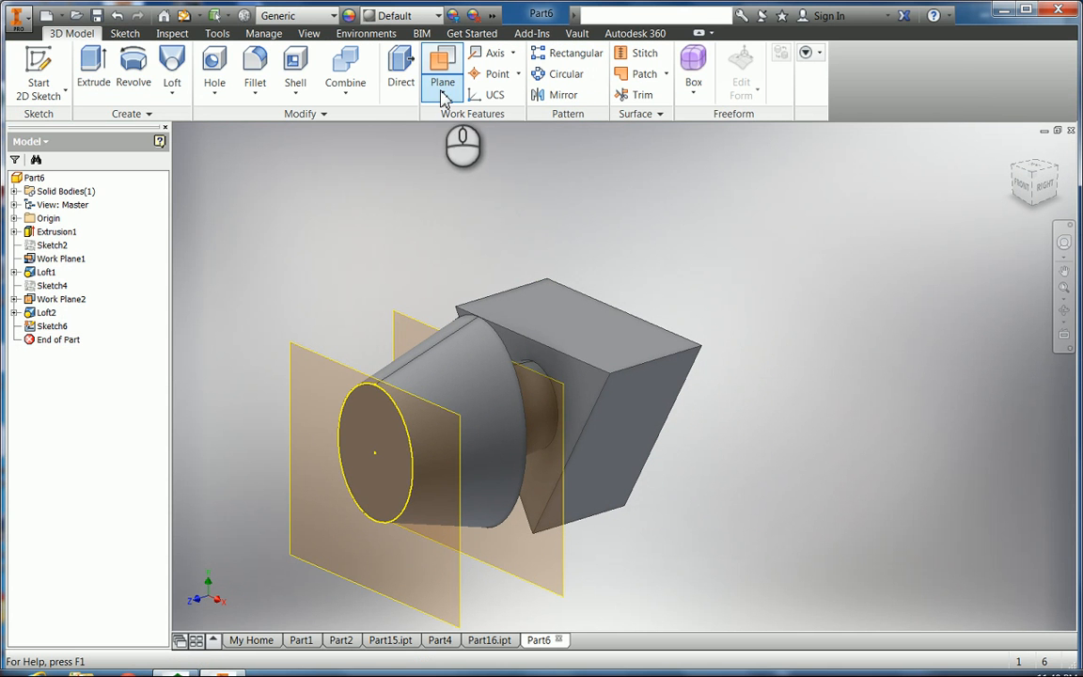
Step: Create a work plane offset .34 in outward from Work Plane2, away from the prism
{"action": "left_click", "coordinate": [442, 84]}
{"action": "left_click", "coordinate": [458, 158]}
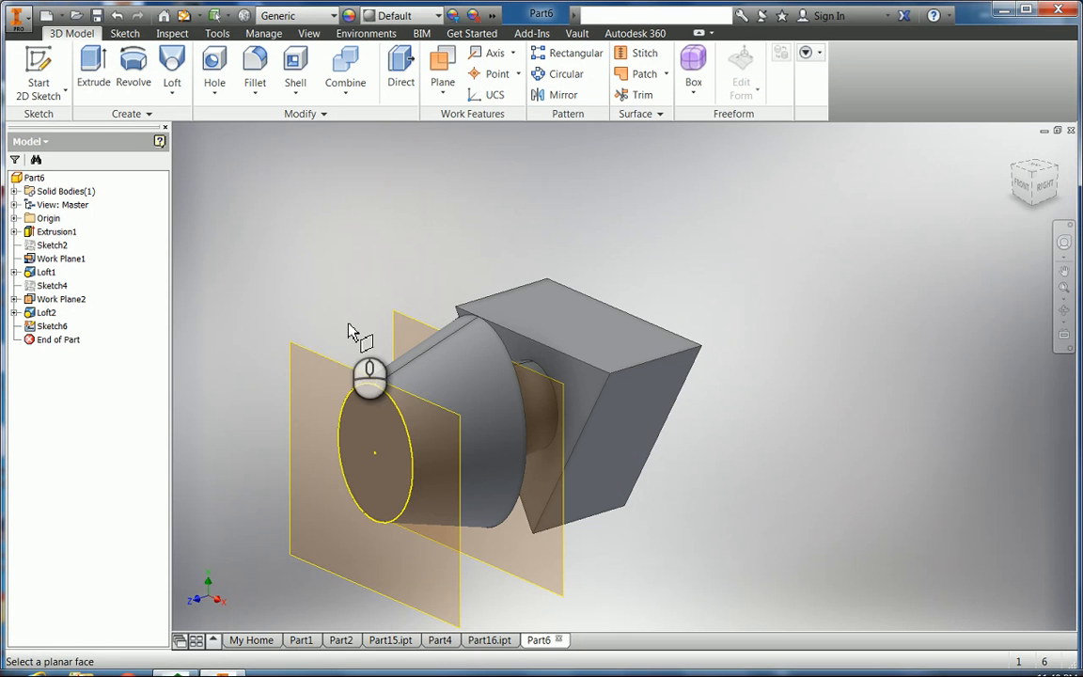
{"action": "left_click", "coordinate": [331, 367]}
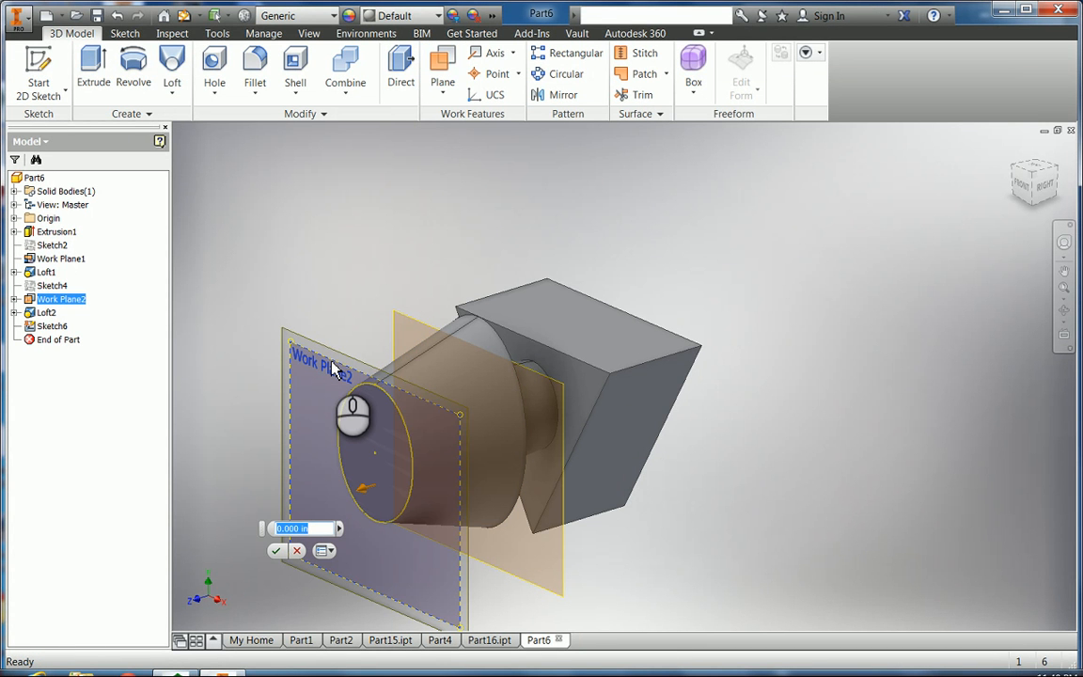
{"action": "type", "text": ".34"}
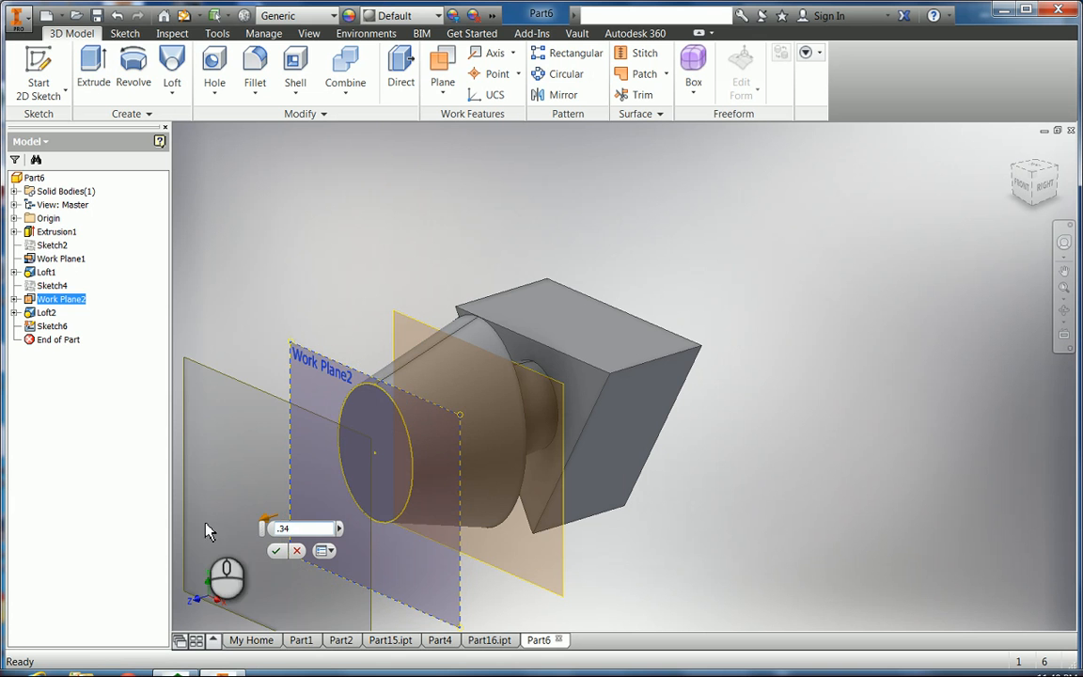
{"action": "left_click", "coordinate": [275, 553]}
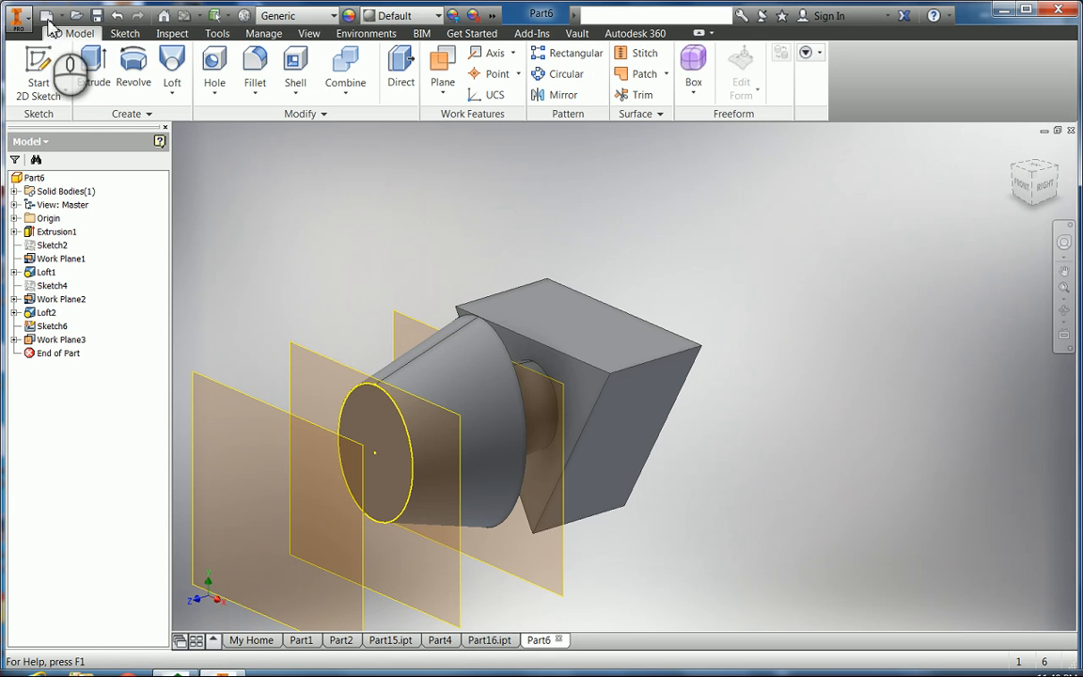
Step: Start a sketch on the new outermost work plane and draw a .380 in vertical construction line upward from the origin
{"action": "left_click", "coordinate": [39, 64]}
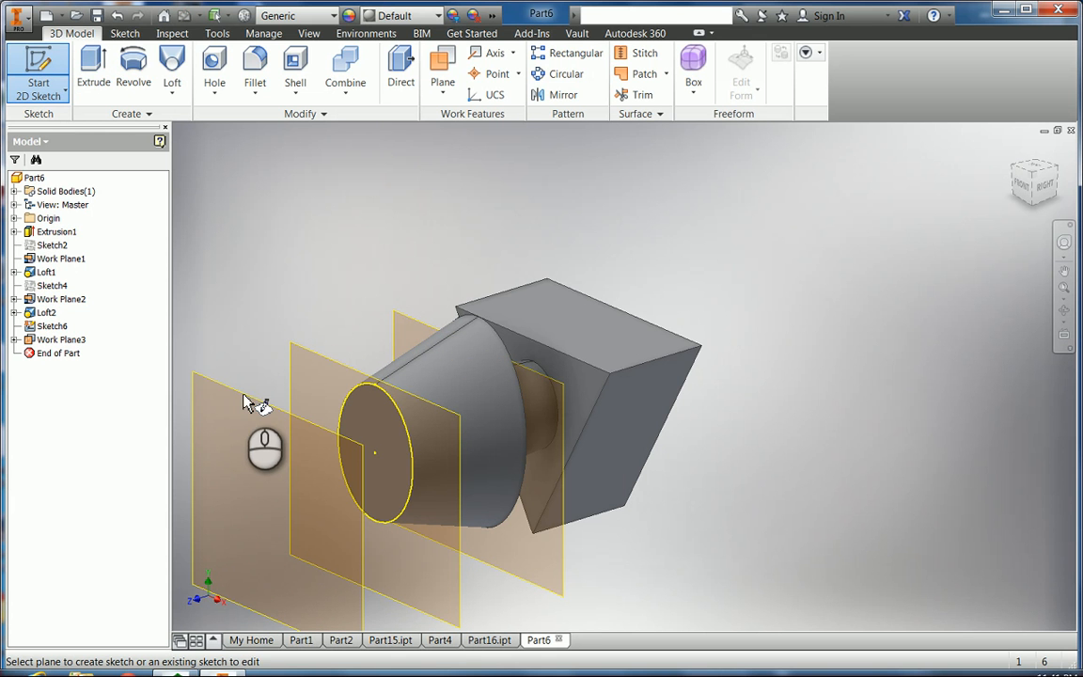
{"action": "left_click", "coordinate": [247, 406]}
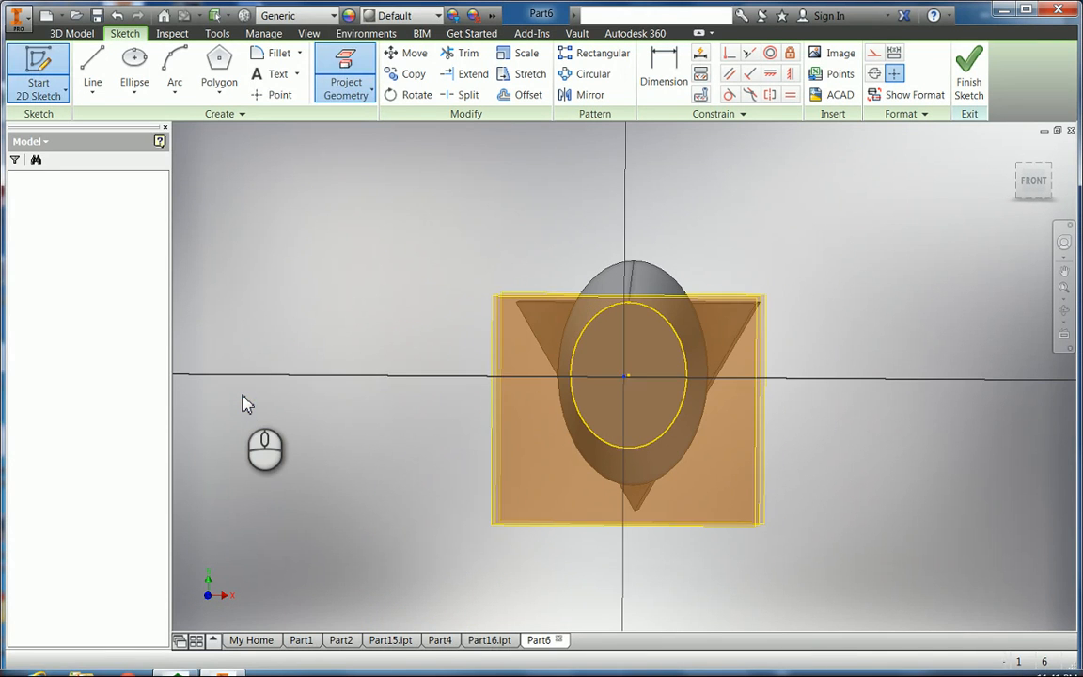
{"action": "left_click", "coordinate": [92, 71]}
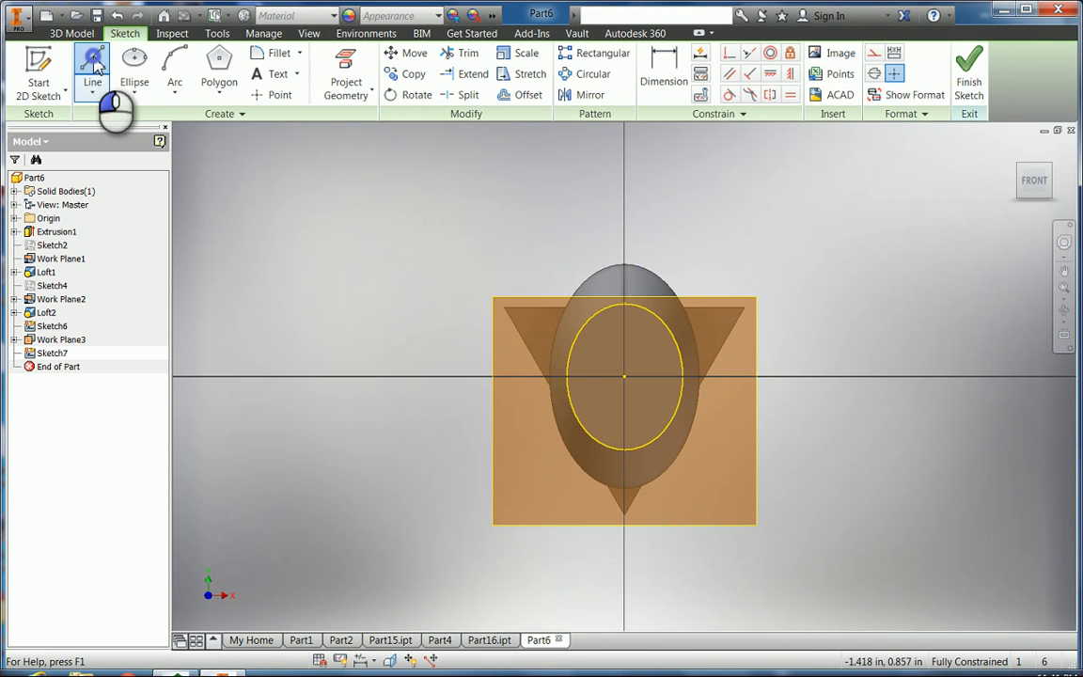
{"action": "left_click", "coordinate": [874, 53]}
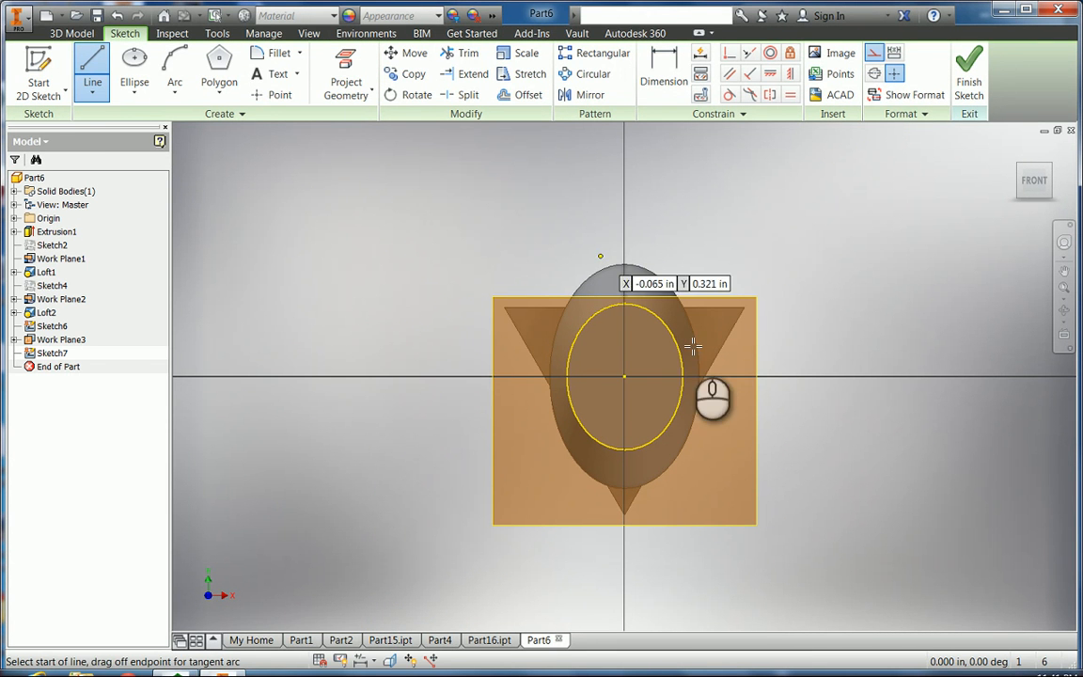
{"action": "left_click", "coordinate": [625, 378]}
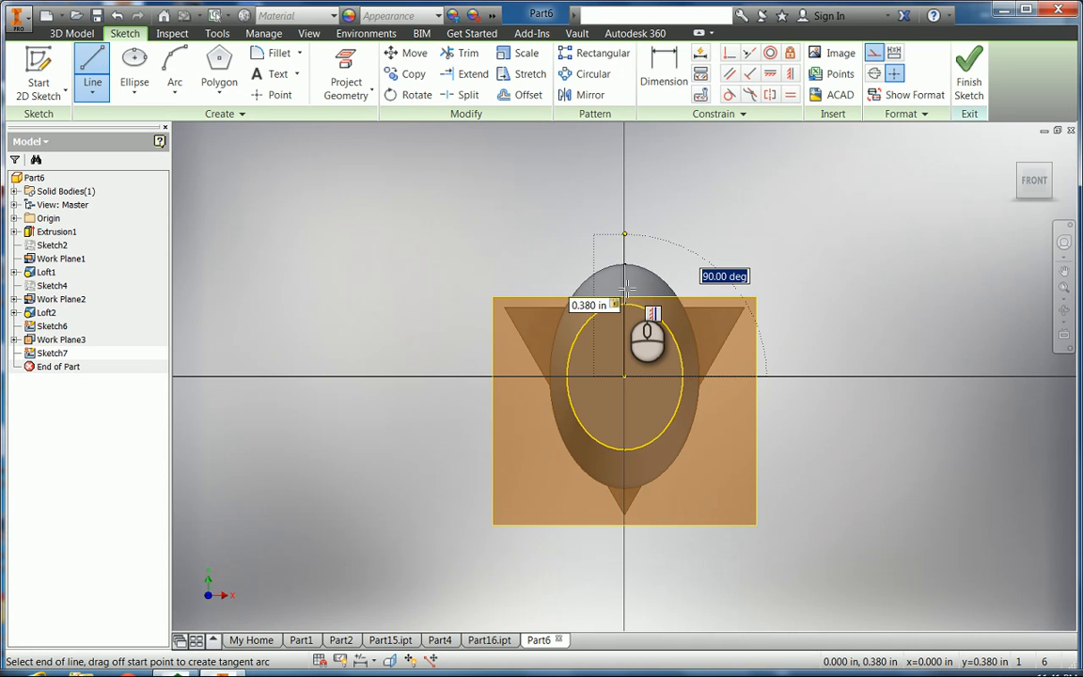
{"action": "key", "text": "Return"}
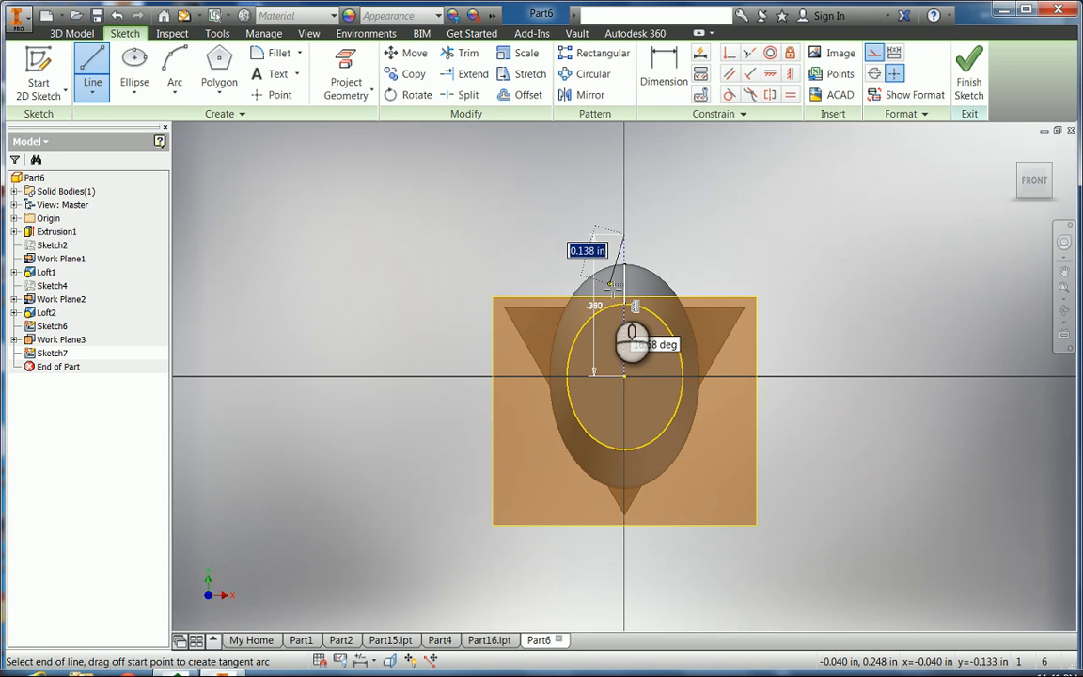
{"action": "key", "text": "Escape"}
{"action": "key", "text": "Escape"}
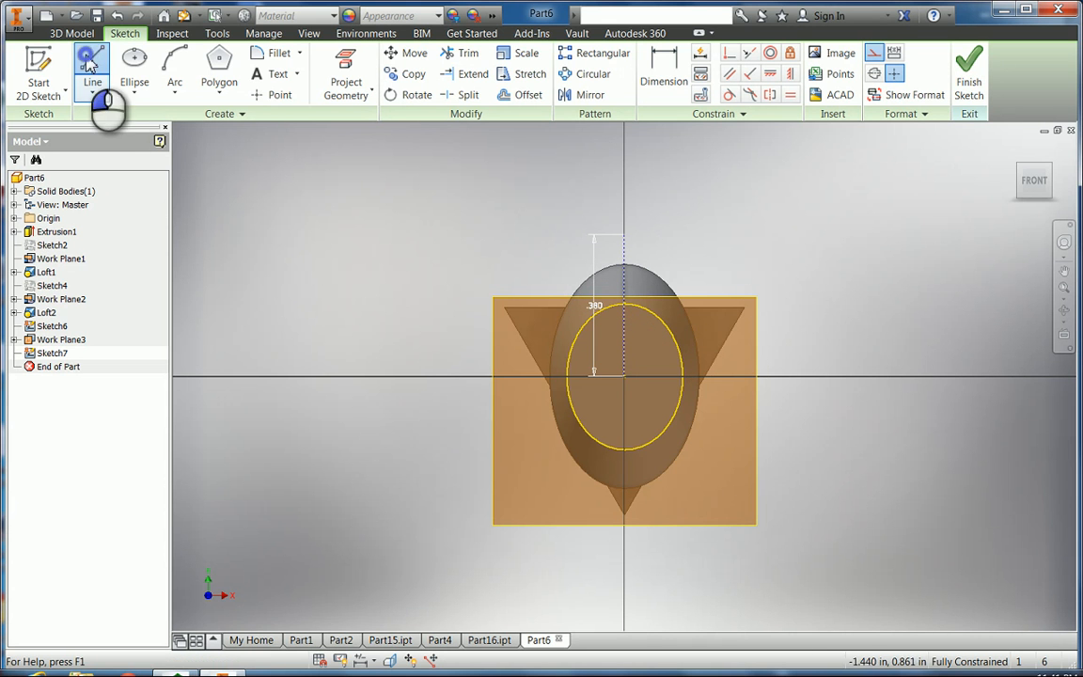
Step: Draw a .27 in horizontal construction line from the origin towards the triangle's right side, and turn construction mode off
{"action": "left_click", "coordinate": [93, 64]}
{"action": "left_click", "coordinate": [625, 375]}
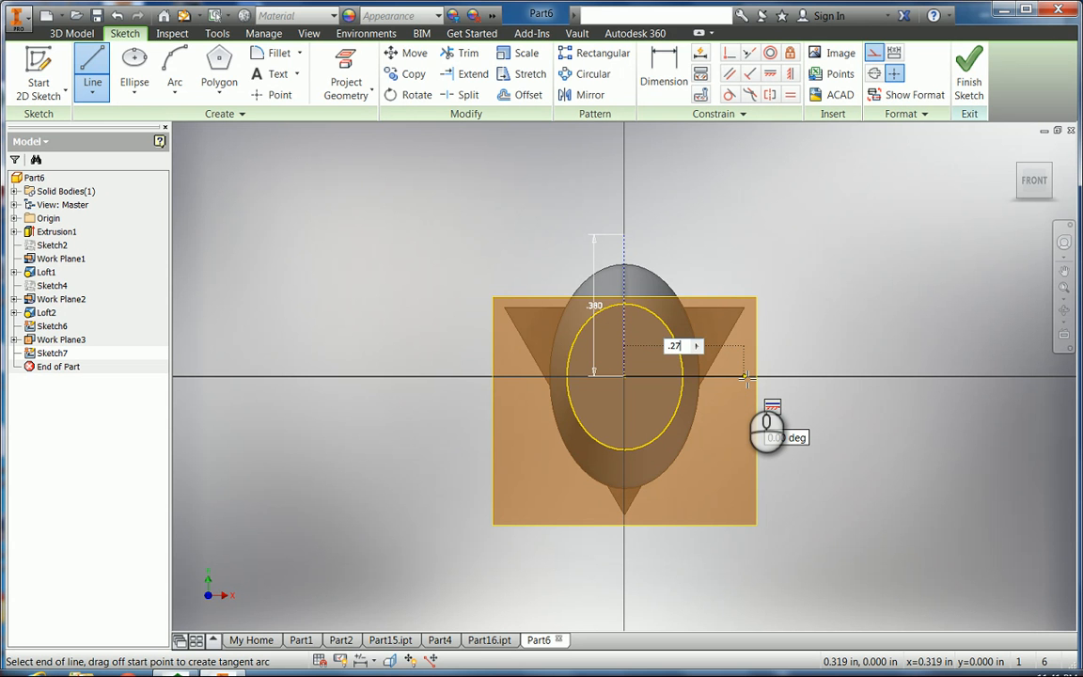
{"action": "key", "text": "Tab"}
{"action": "key", "text": "Return"}
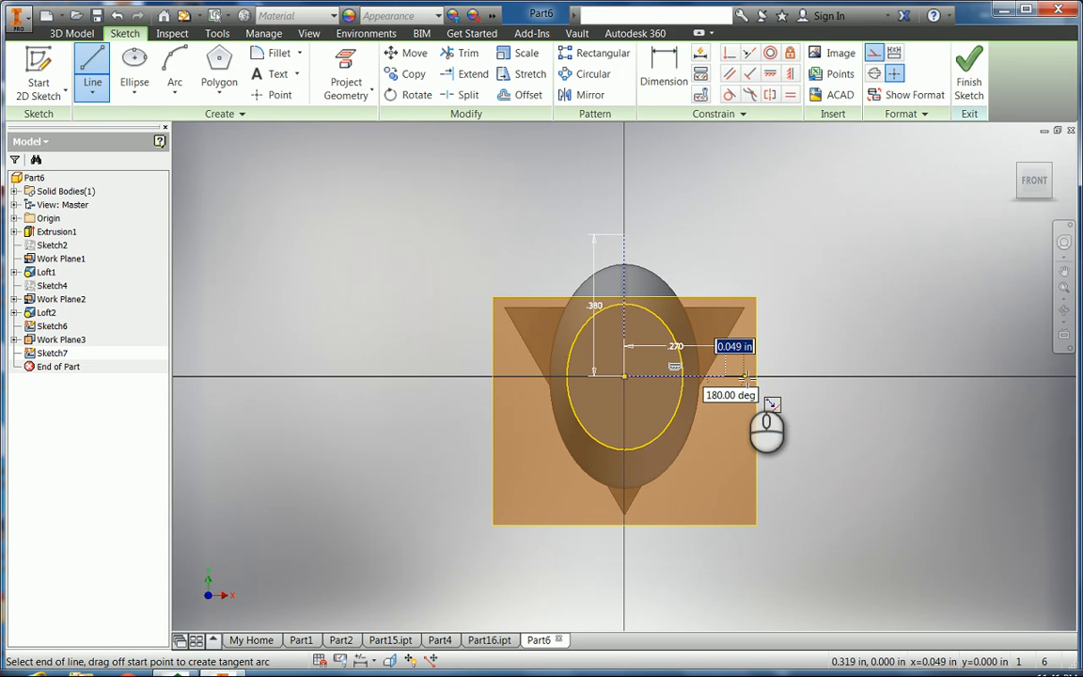
{"action": "key", "text": "Escape"}
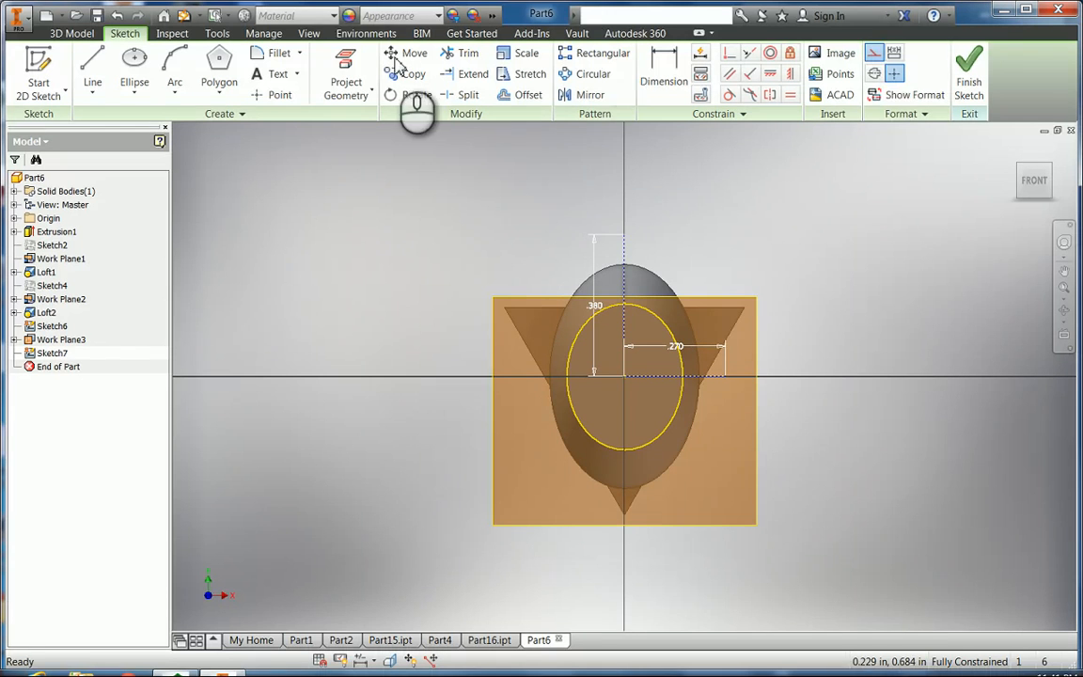
{"action": "left_click", "coordinate": [875, 53]}
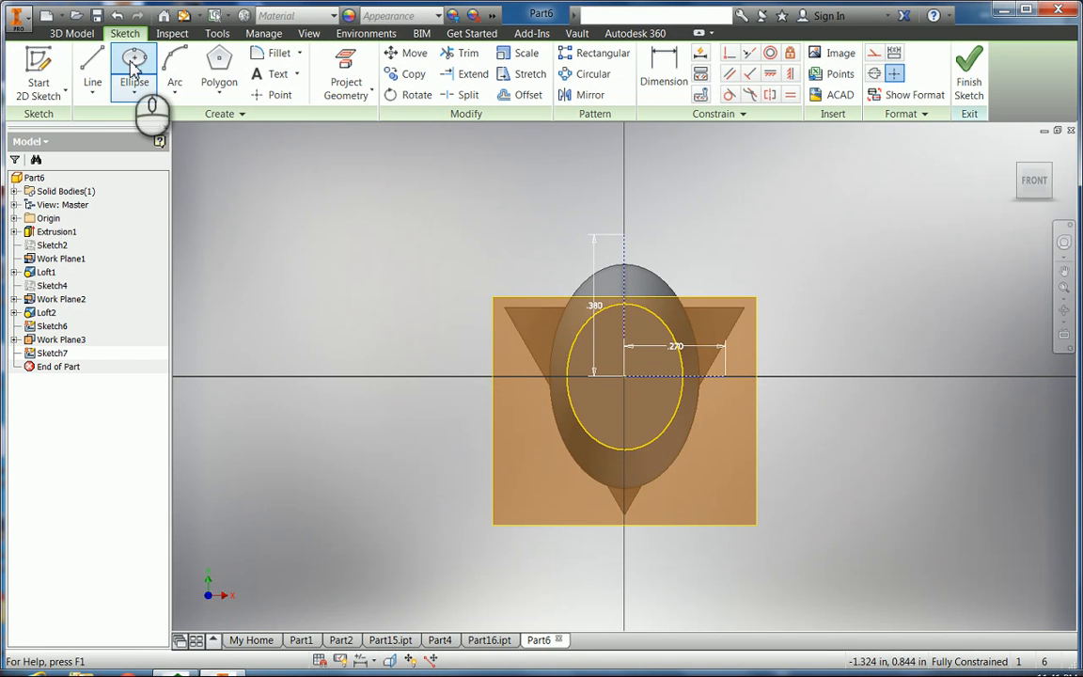
Step: Draw an ellipse centred on the origin through the ends of the .380 in and .27 in construction lines, and finish the sketch
{"action": "left_click", "coordinate": [134, 75]}
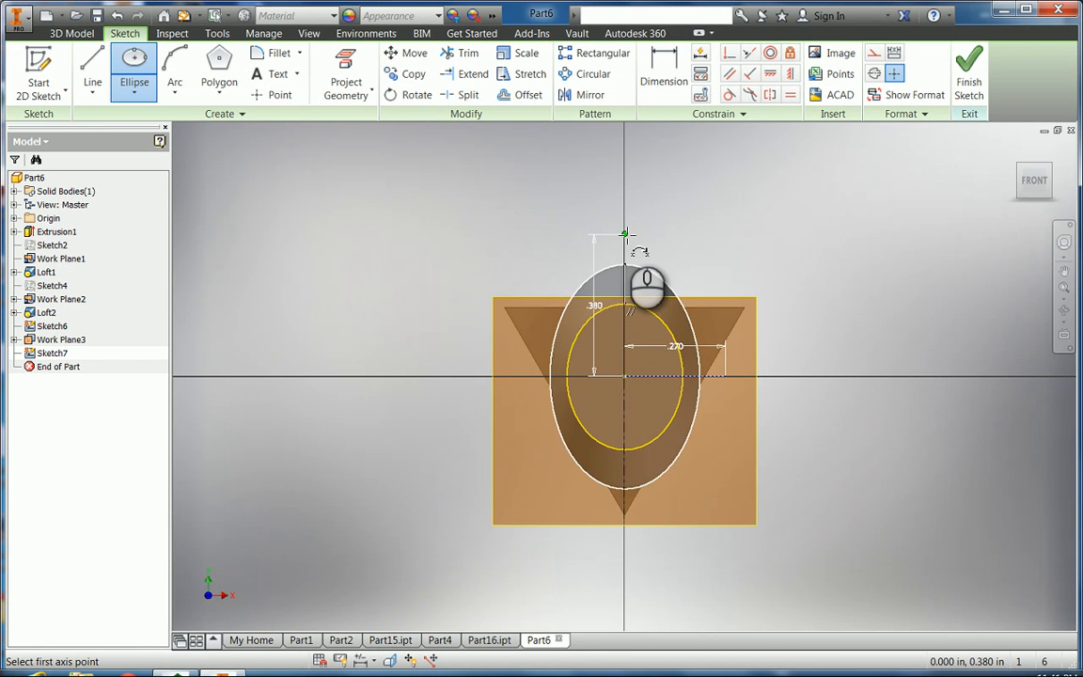
{"action": "left_click", "coordinate": [624, 232]}
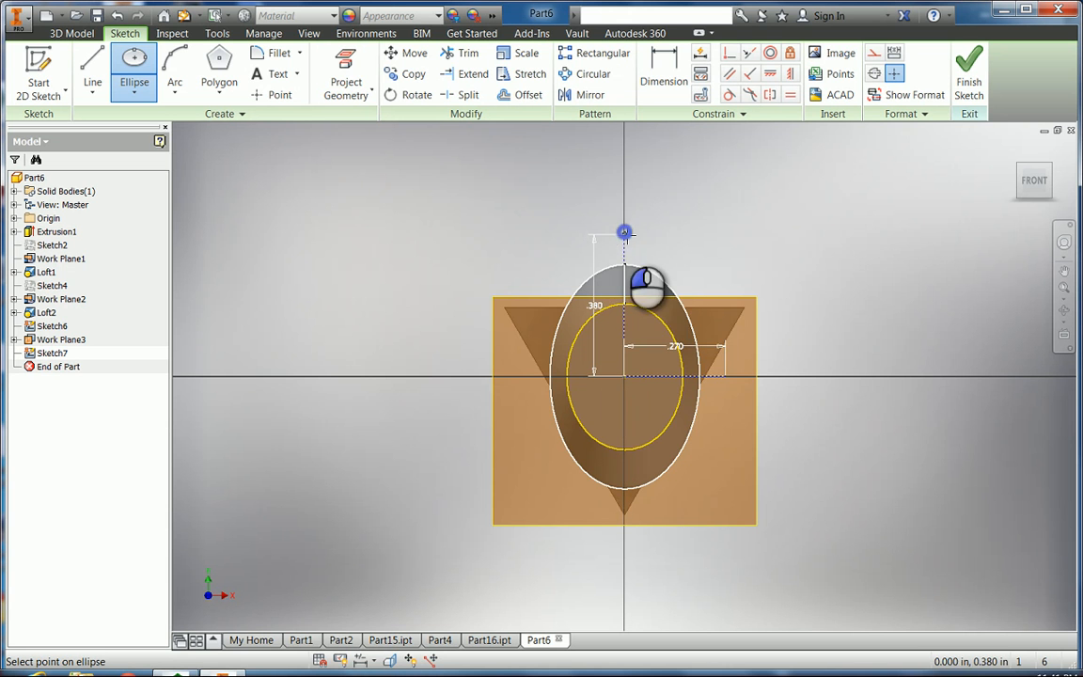
{"action": "left_click", "coordinate": [726, 377]}
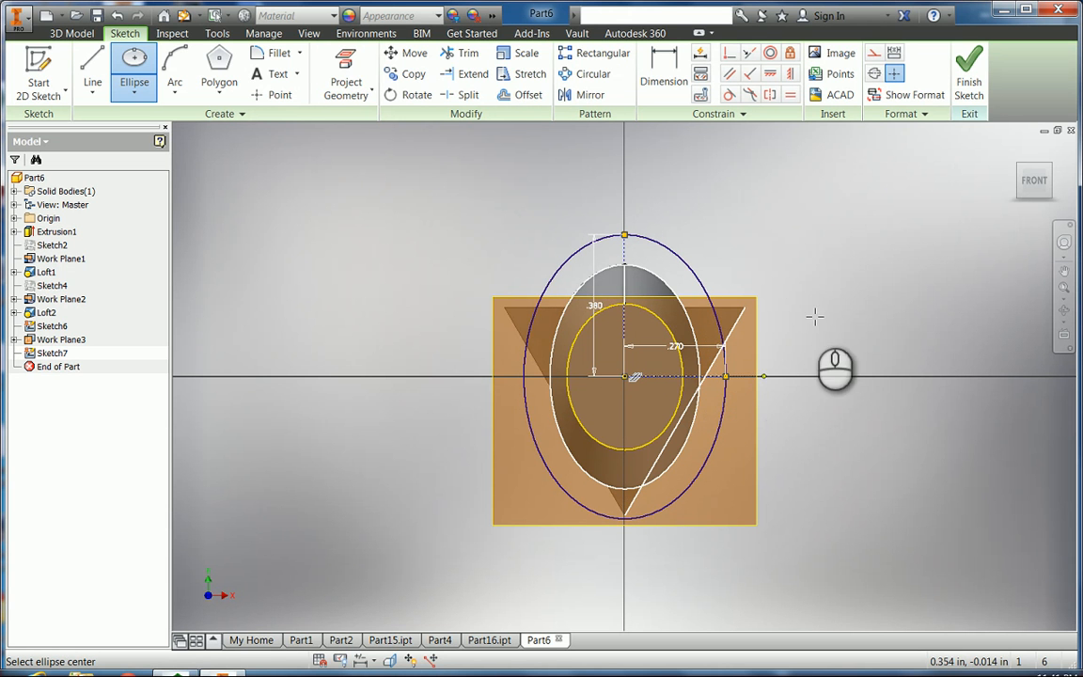
{"action": "left_click", "coordinate": [968, 71]}
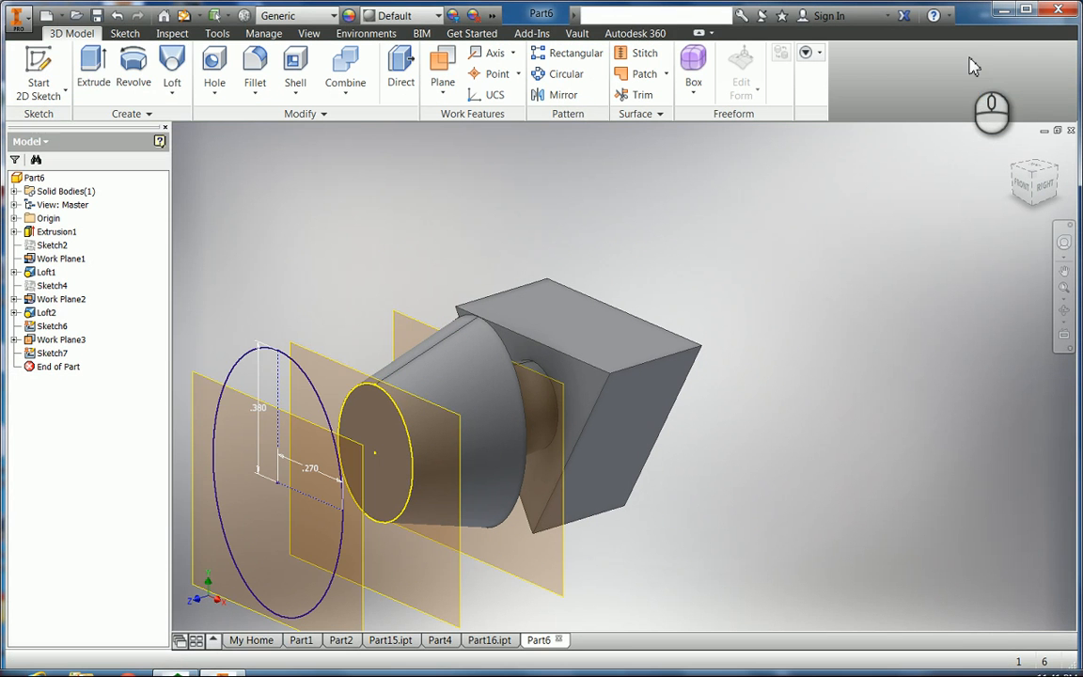
Step: Loft a solid between the ellipse on Work Plane2 (Sketch6) and the larger ellipse on the outermost work plane (Sketch7)
{"action": "left_click", "coordinate": [172, 61]}
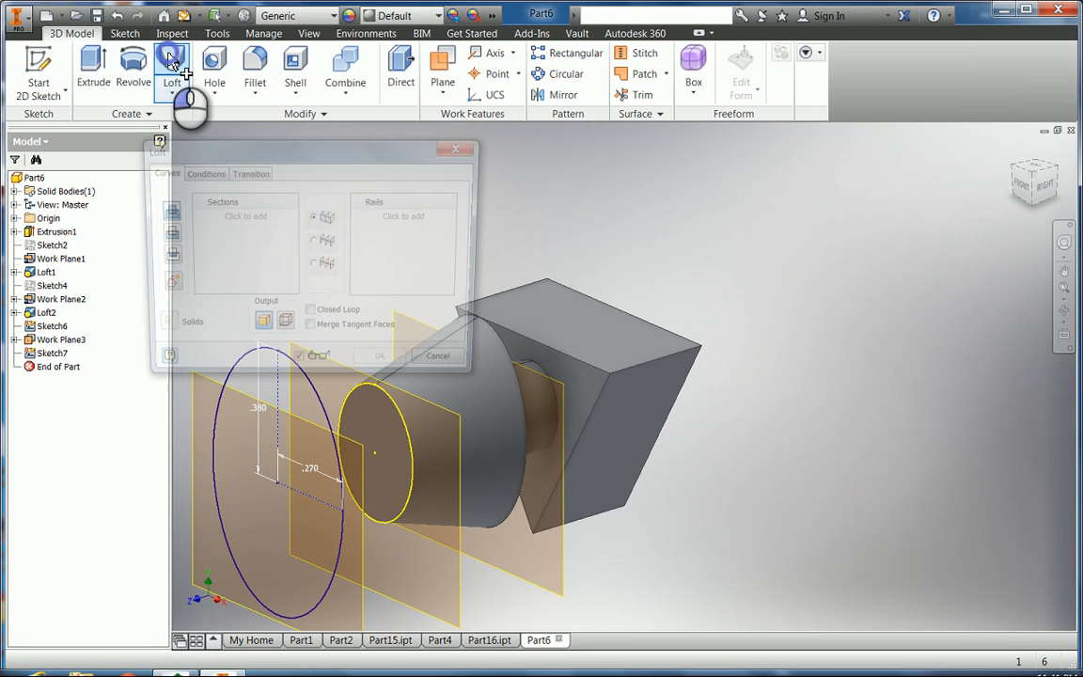
{"action": "left_click", "coordinate": [32, 329]}
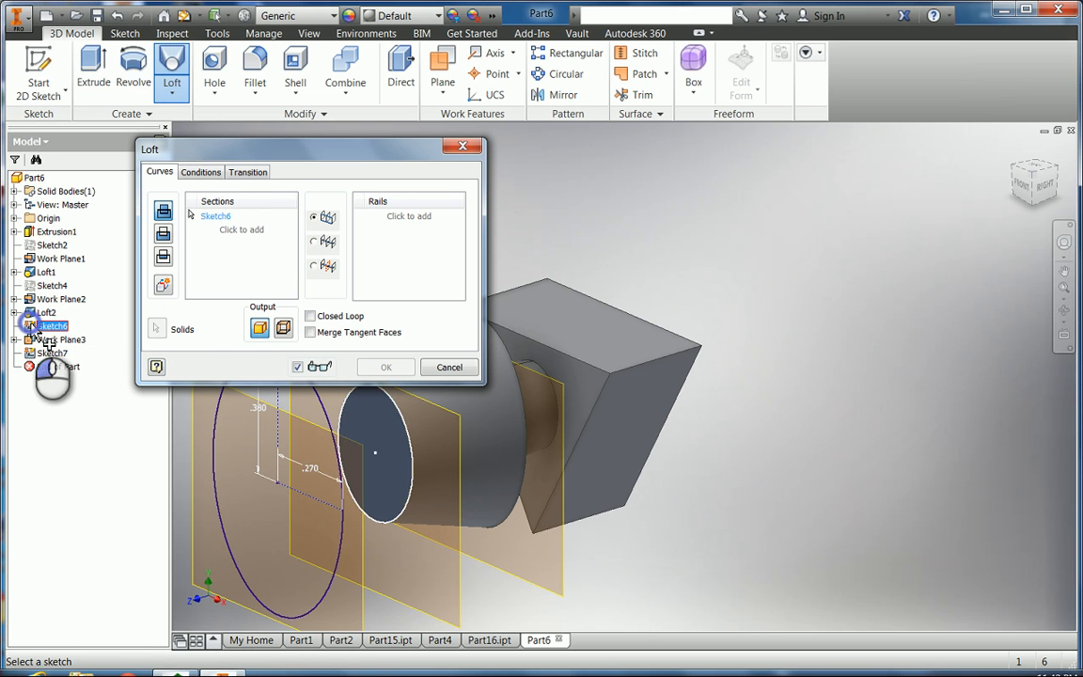
{"action": "left_click", "coordinate": [392, 421]}
{"action": "left_click", "coordinate": [227, 231]}
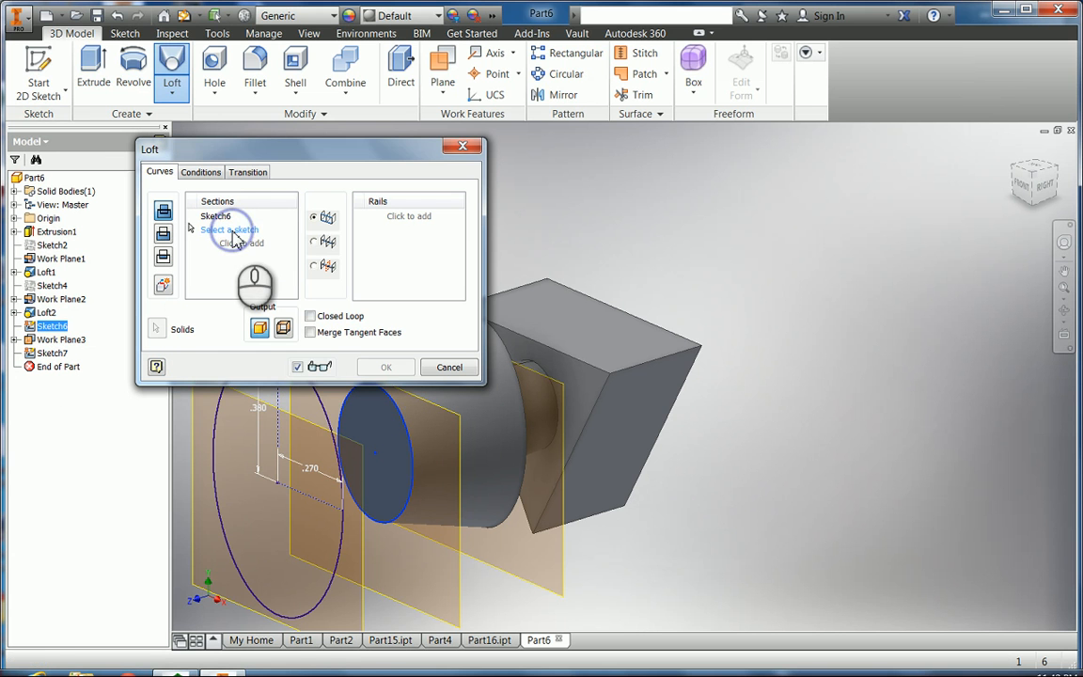
{"action": "left_click", "coordinate": [31, 357]}
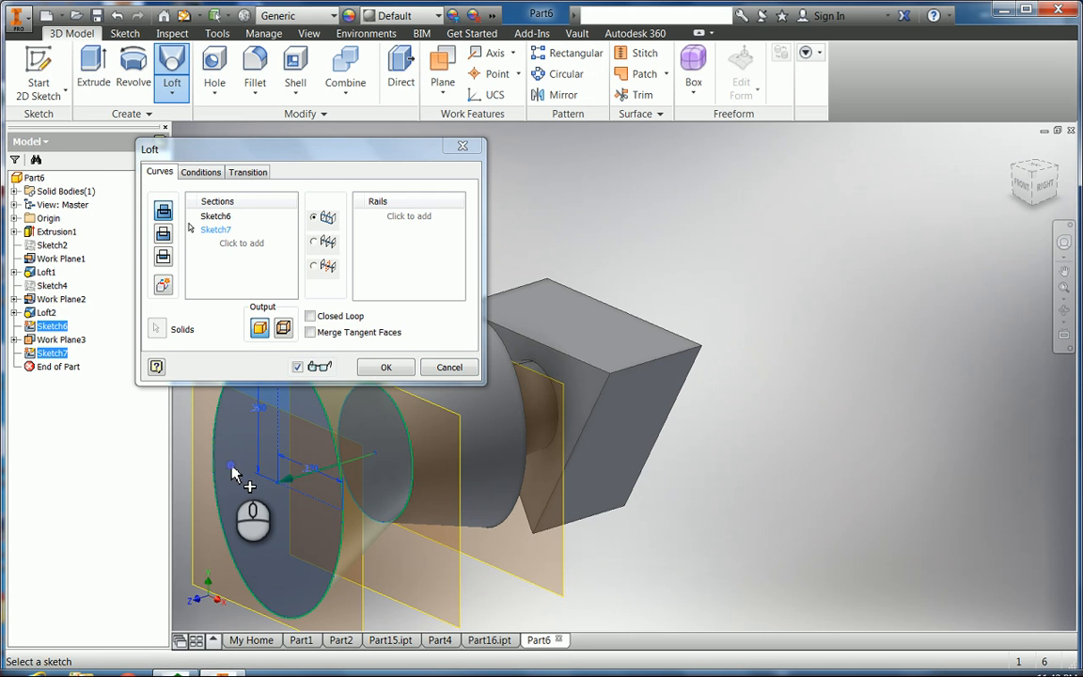
{"action": "left_click", "coordinate": [245, 244]}
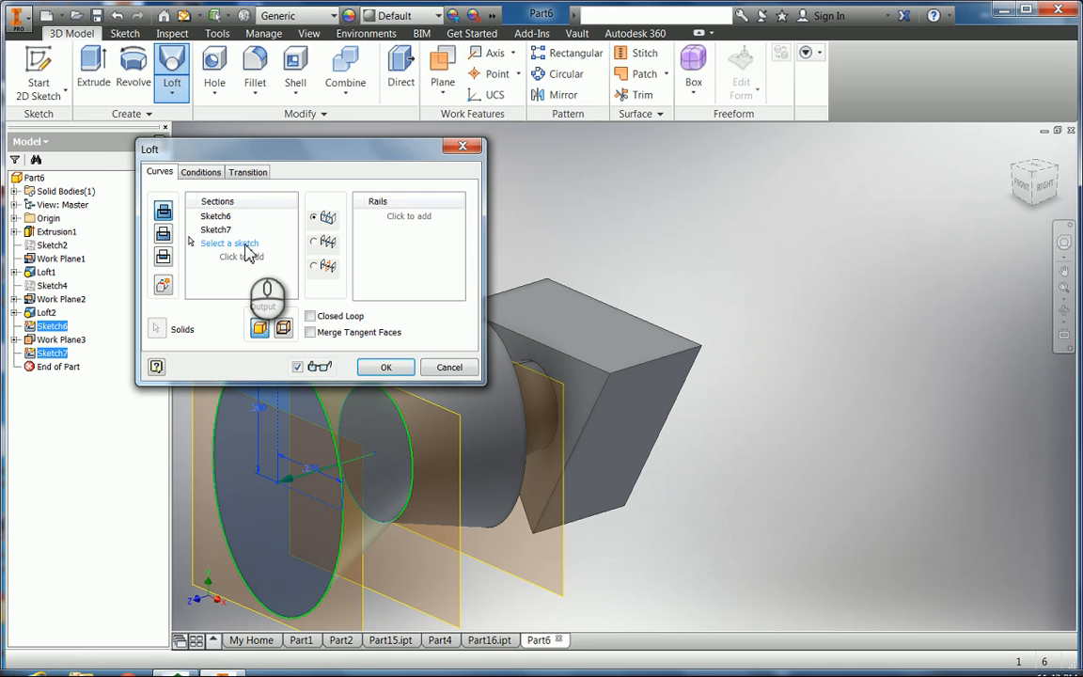
{"action": "left_click", "coordinate": [382, 367]}
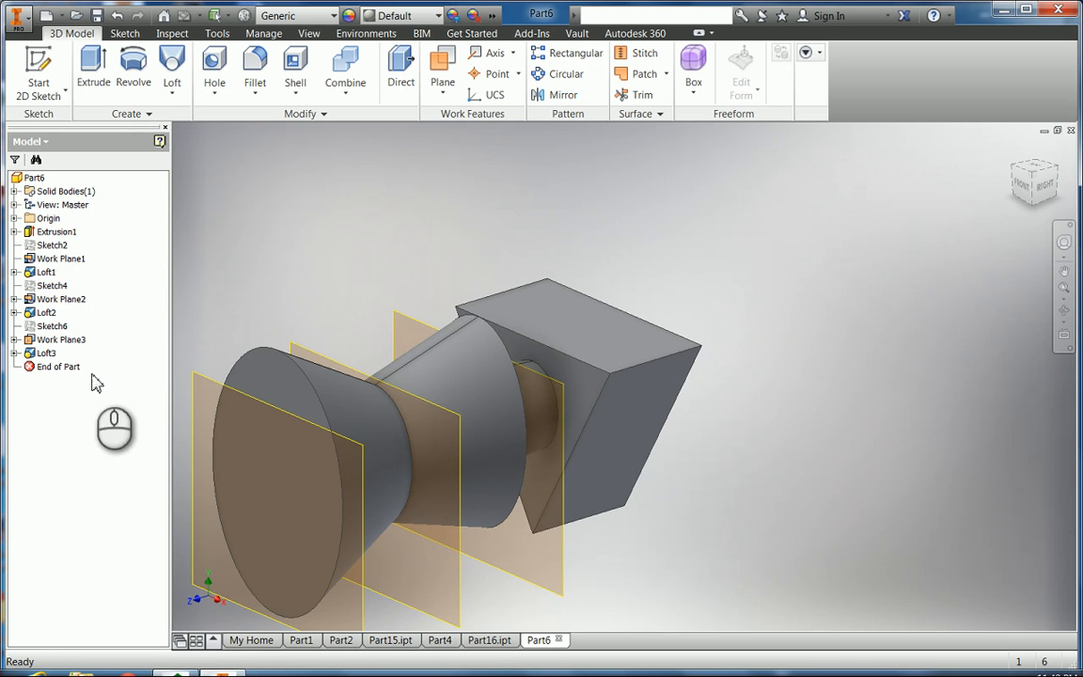
Step: Hide Work Plane3, Work Plane2 and Work Plane1
{"action": "right_click", "coordinate": [45, 341]}
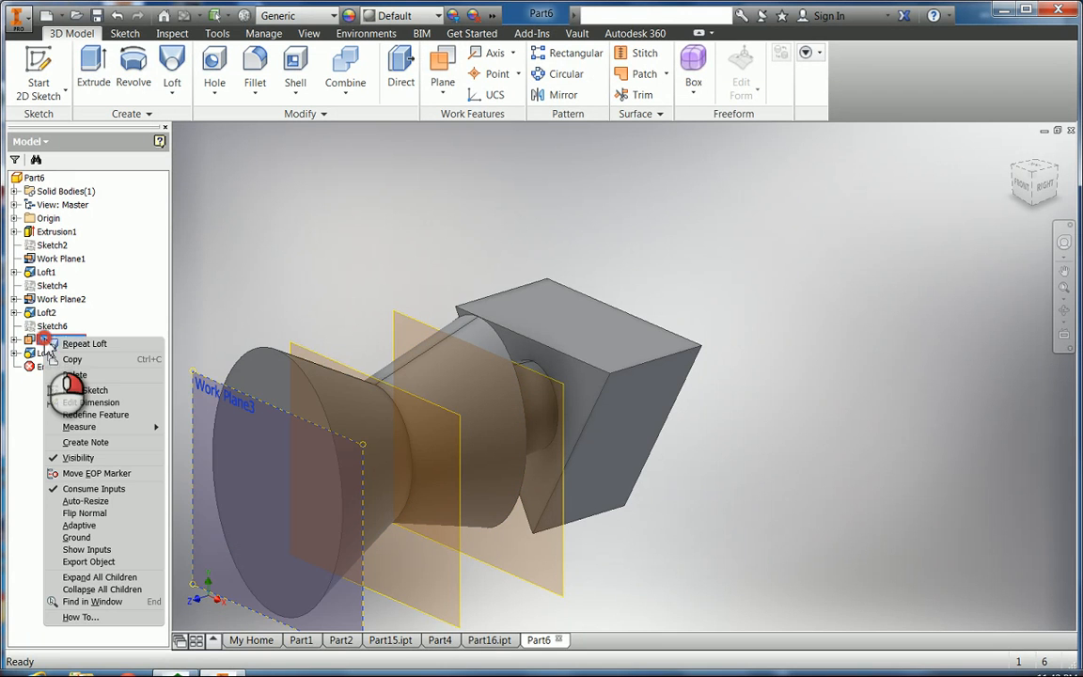
{"action": "left_click", "coordinate": [78, 458]}
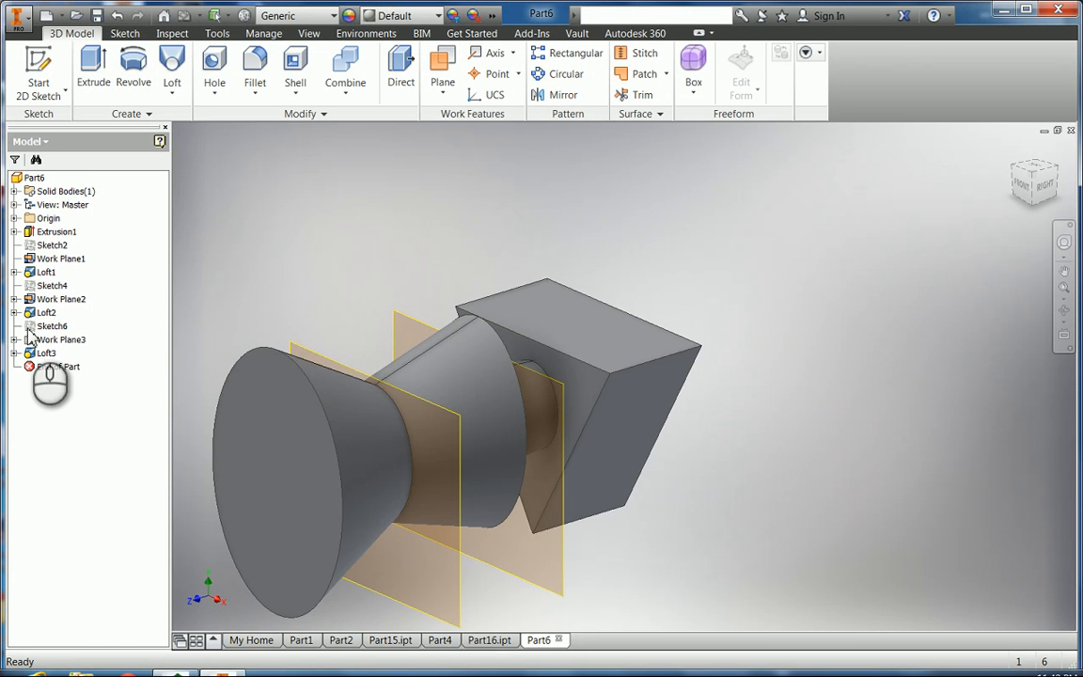
{"action": "right_click", "coordinate": [47, 301]}
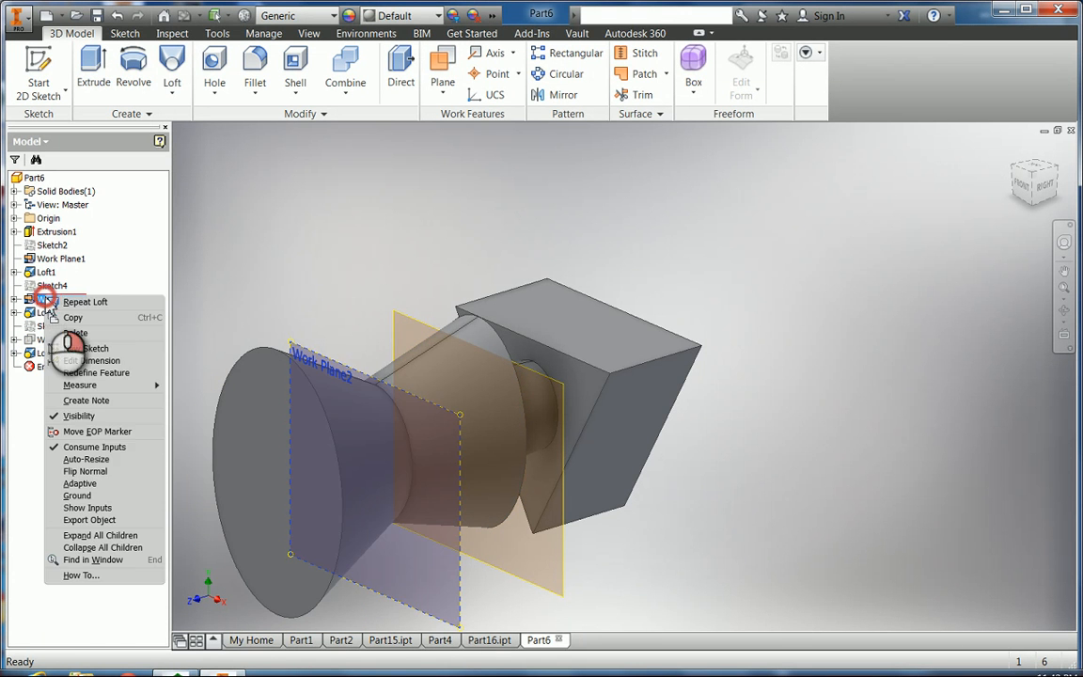
{"action": "left_click", "coordinate": [84, 415]}
{"action": "right_click", "coordinate": [45, 259]}
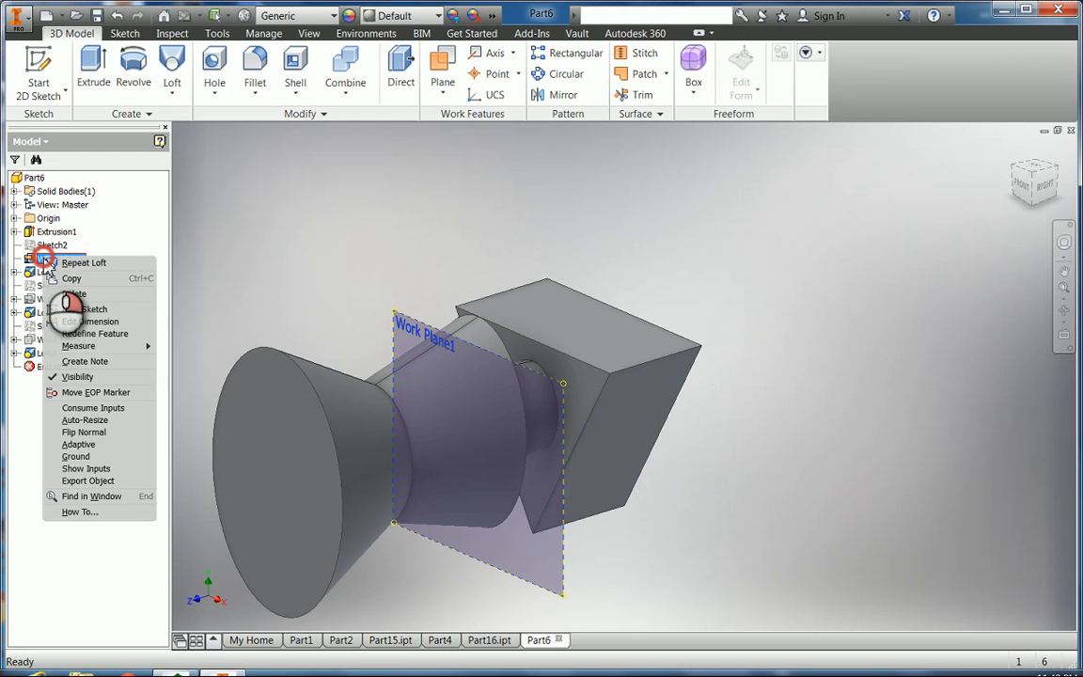
{"action": "left_click", "coordinate": [71, 377]}
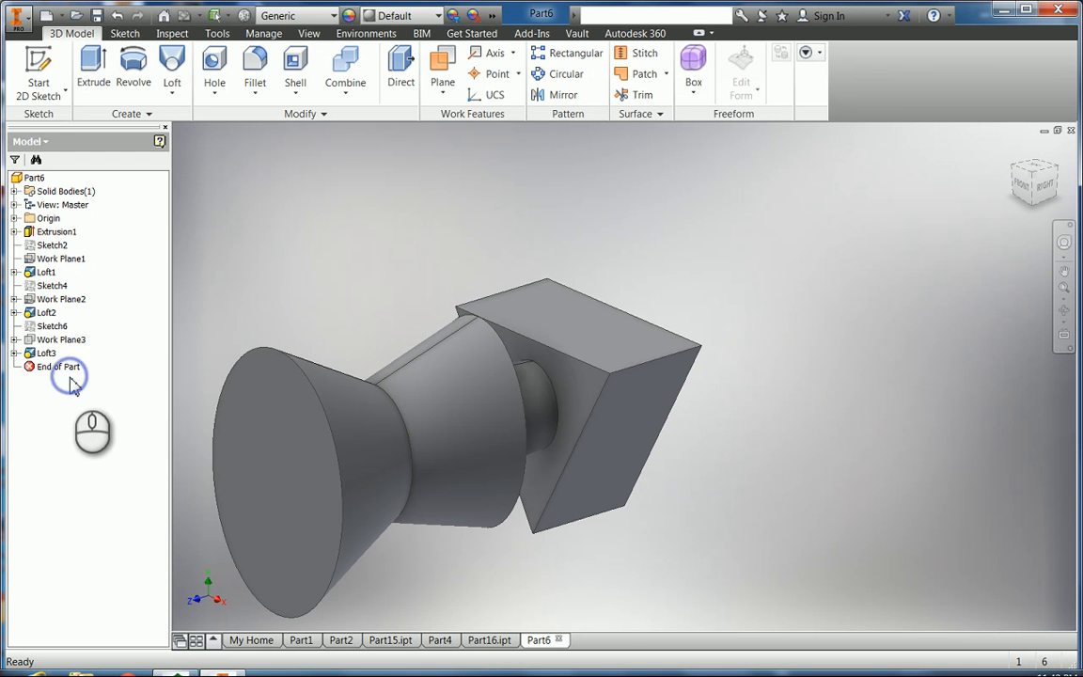
Step: Make the origin's YZ plane visible through the middle of the part
{"action": "left_click", "coordinate": [14, 218]}
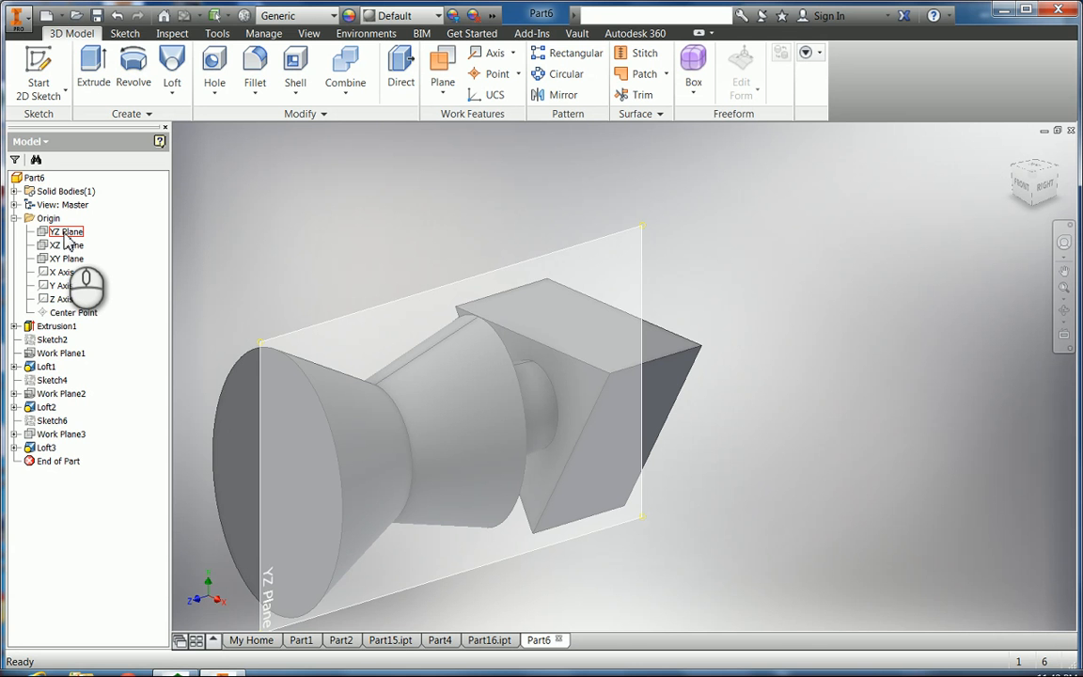
{"action": "left_click", "coordinate": [57, 232]}
{"action": "right_click", "coordinate": [40, 230]}
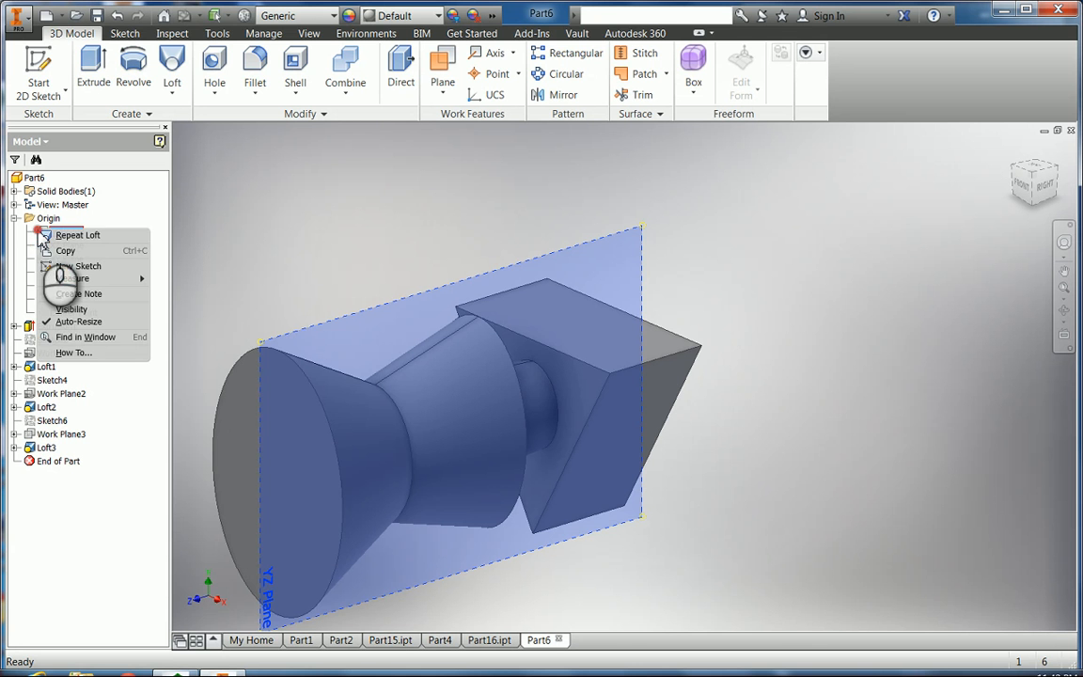
{"action": "left_click", "coordinate": [65, 310]}
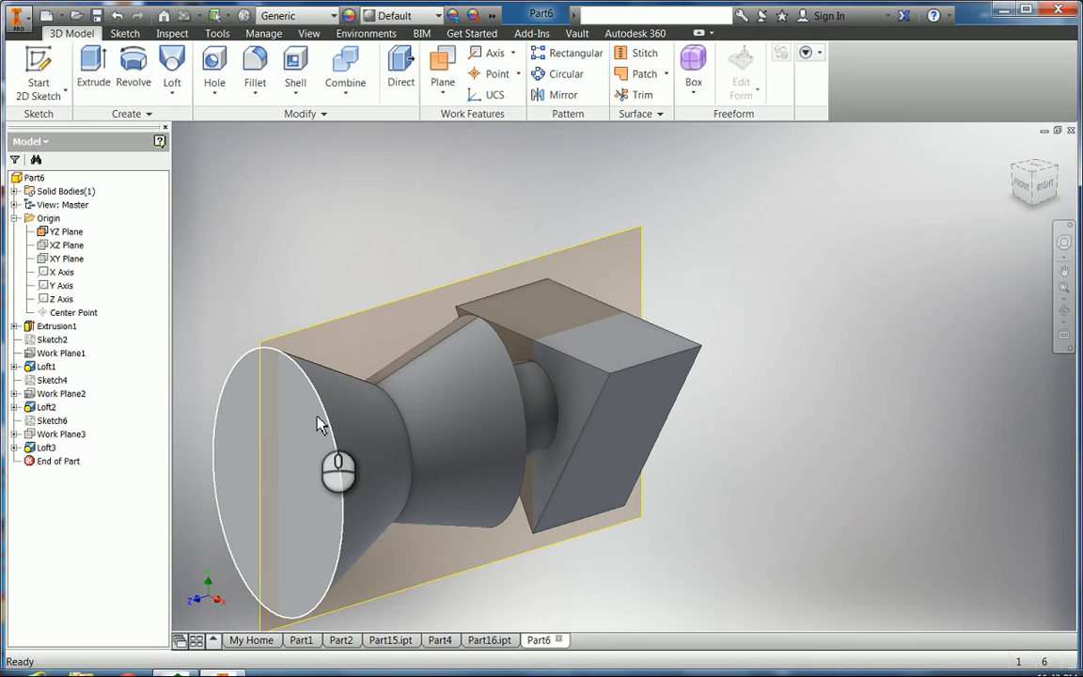
Step: Create a work plane offset 1 in above the prism's flat top face
{"action": "left_click", "coordinate": [1025, 156]}
{"action": "left_click", "coordinate": [1048, 191]}
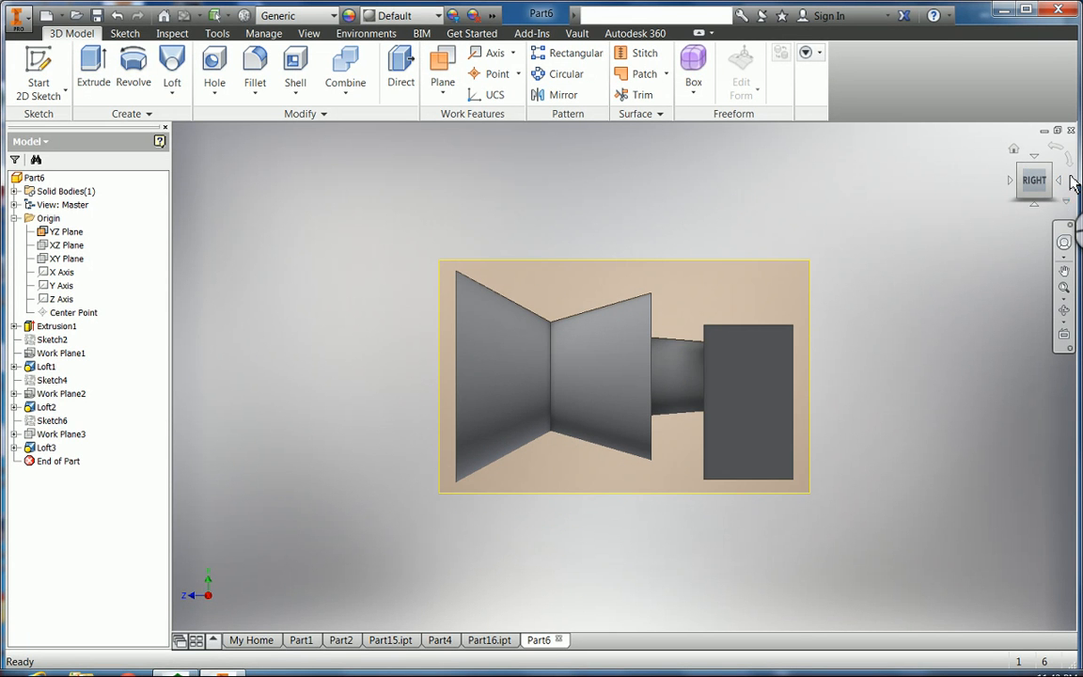
{"action": "left_click", "coordinate": [1066, 165]}
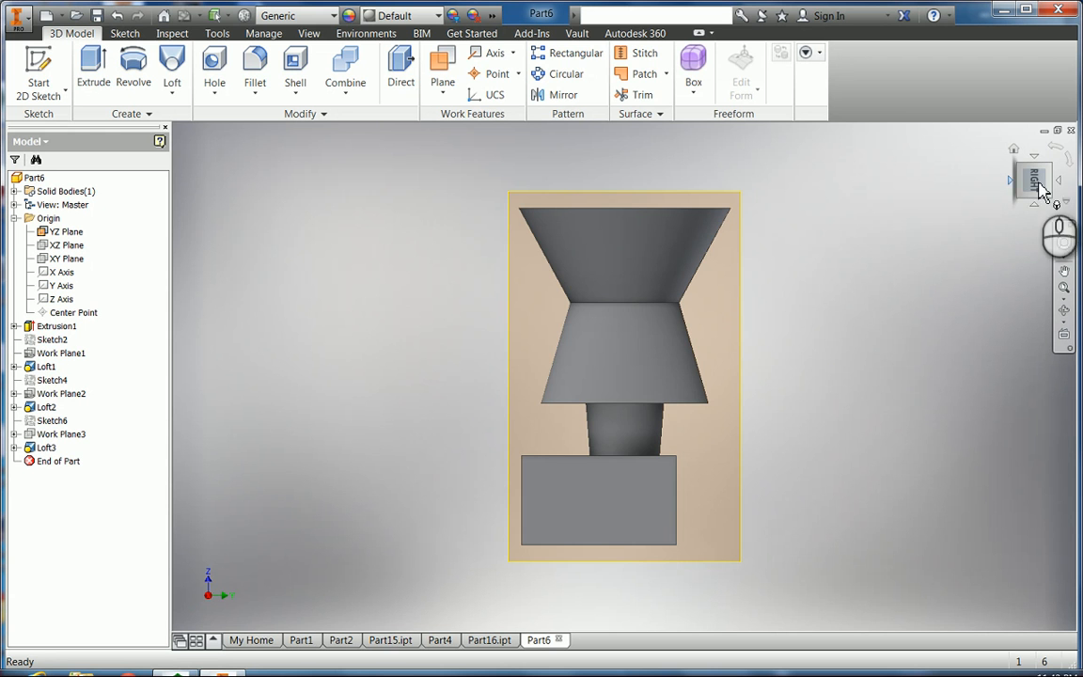
{"action": "left_click", "coordinate": [1057, 181]}
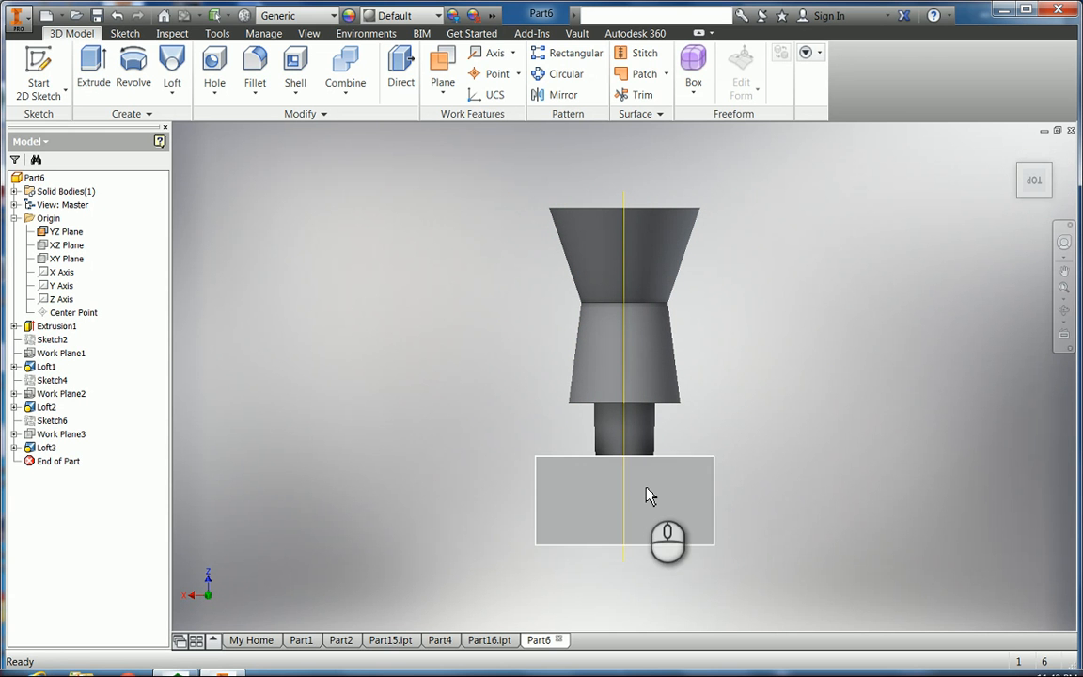
{"action": "left_click", "coordinate": [446, 97]}
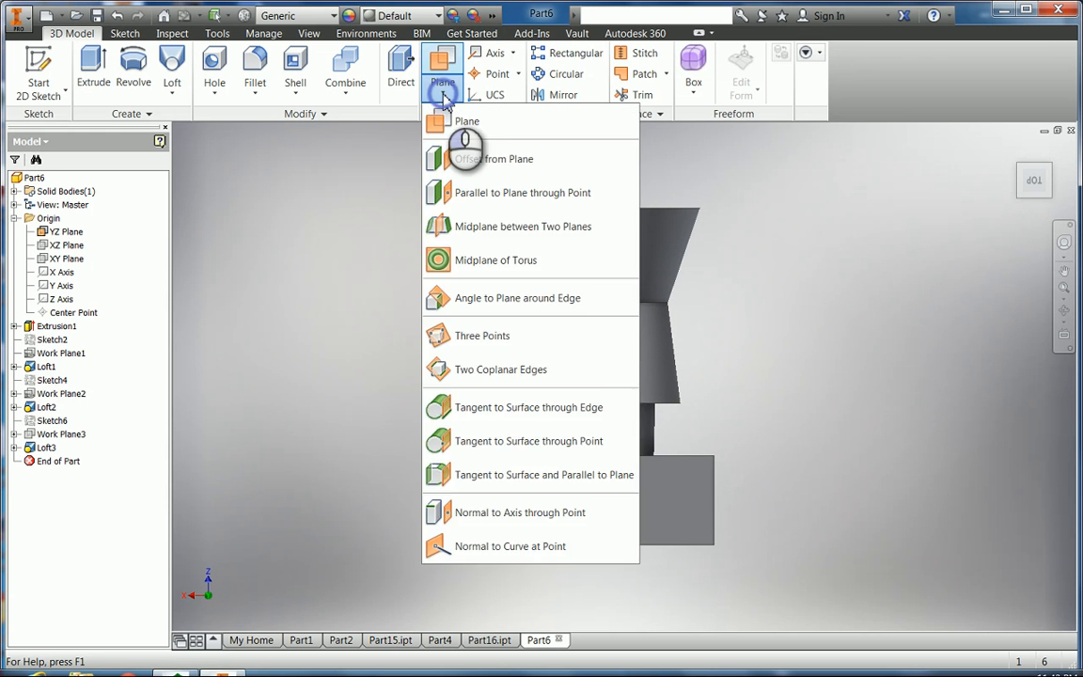
{"action": "left_click", "coordinate": [442, 165]}
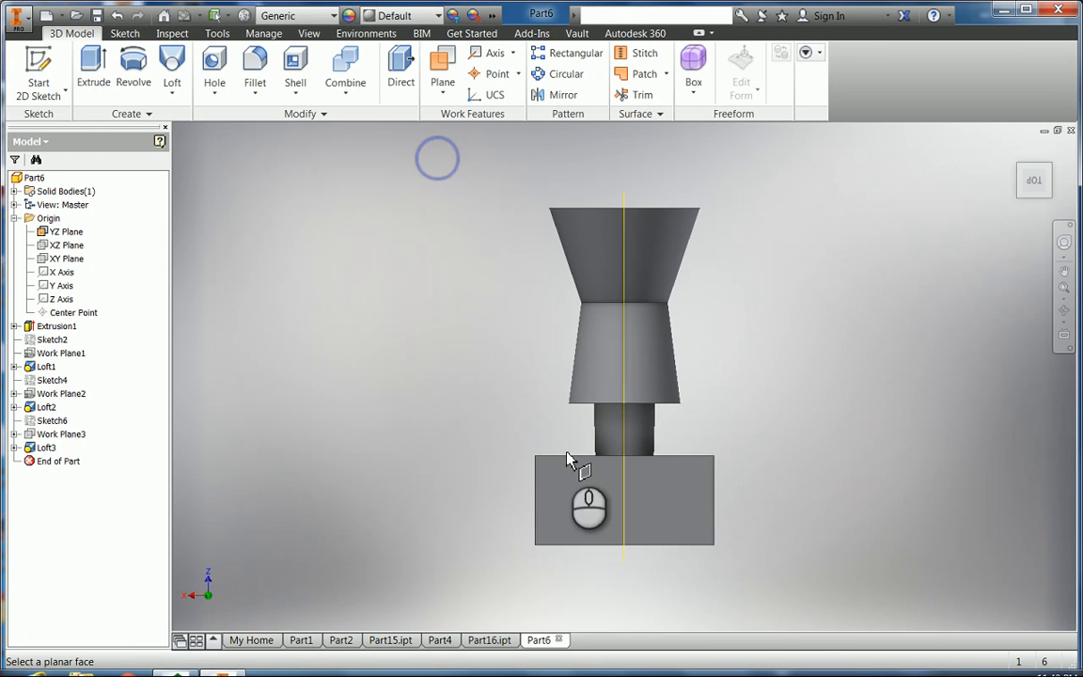
{"action": "left_click", "coordinate": [684, 512]}
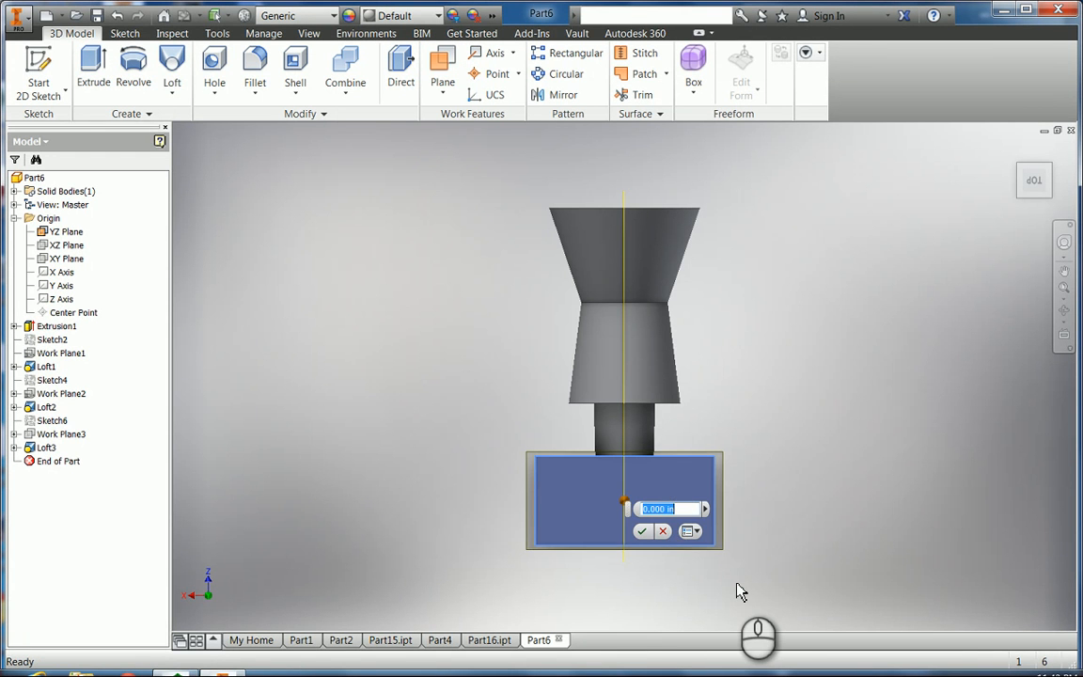
{"action": "type", "text": "1"}
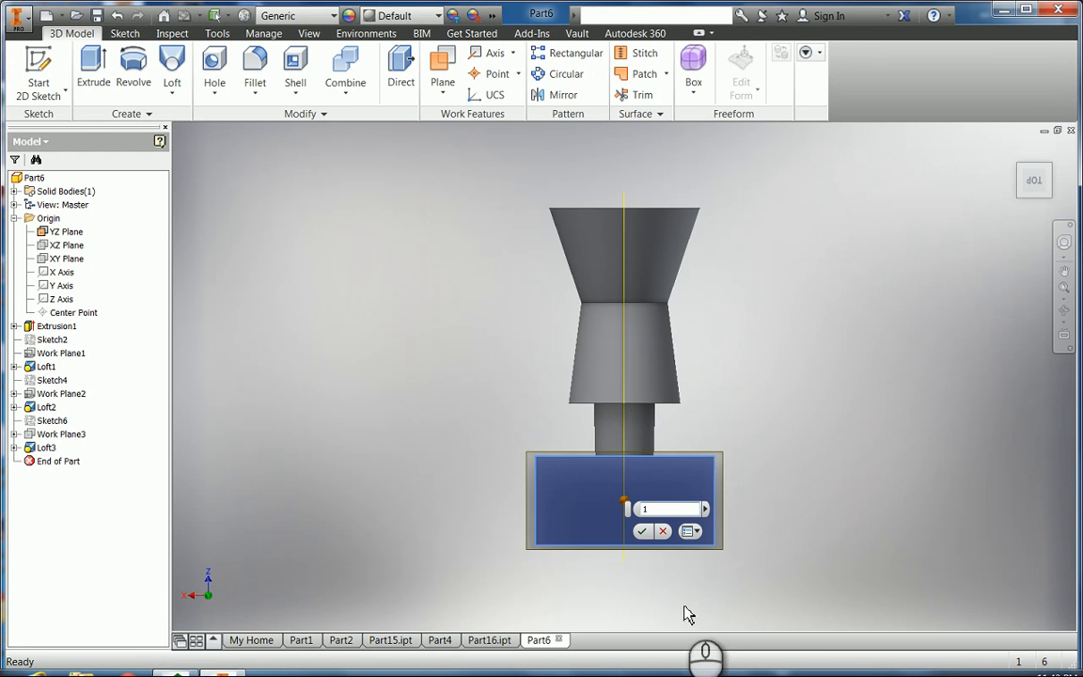
{"action": "left_click", "coordinate": [642, 532]}
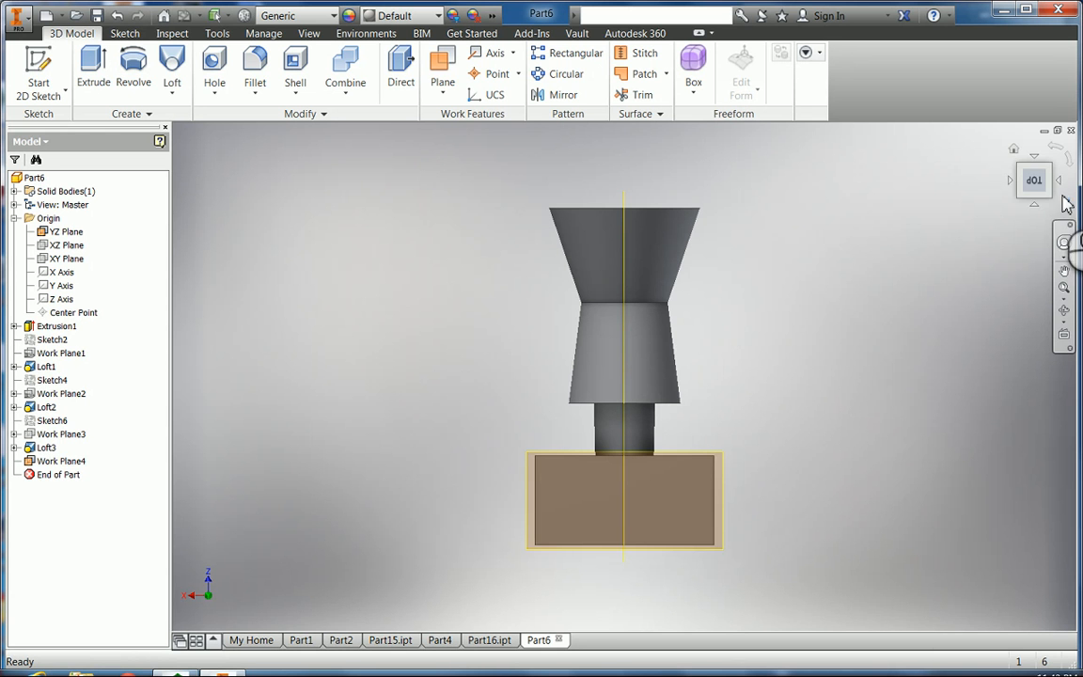
Step: Start a 2D sketch on the new work plane above the prism, viewing the part from the top with the neck pointing up
{"action": "left_click", "coordinate": [1015, 153]}
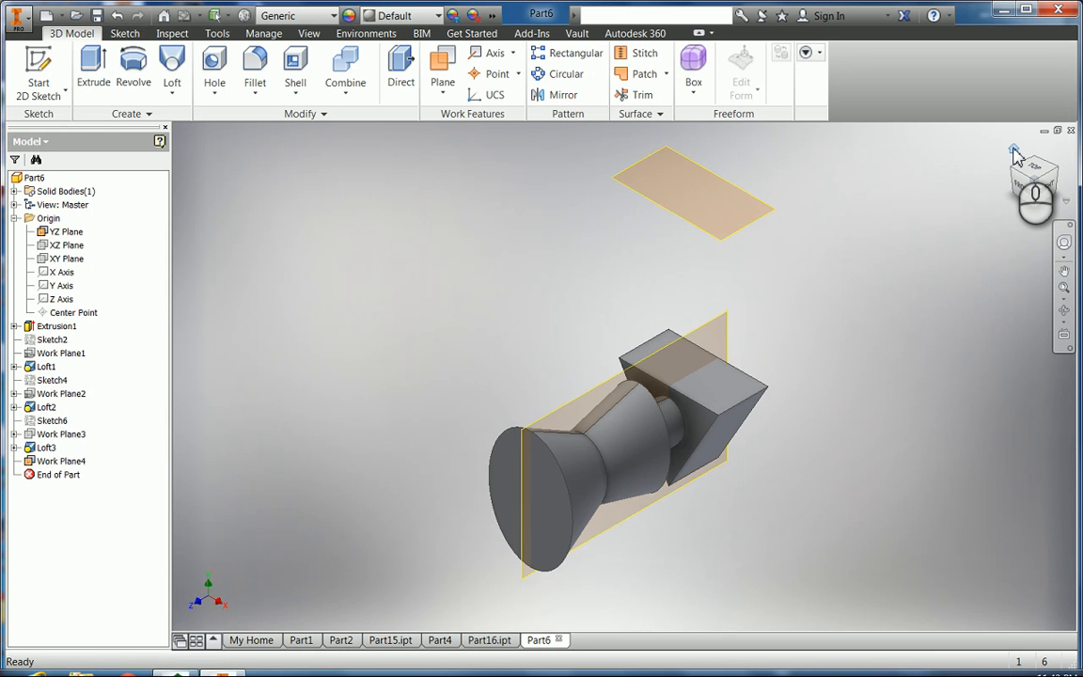
{"action": "left_click", "coordinate": [1054, 191]}
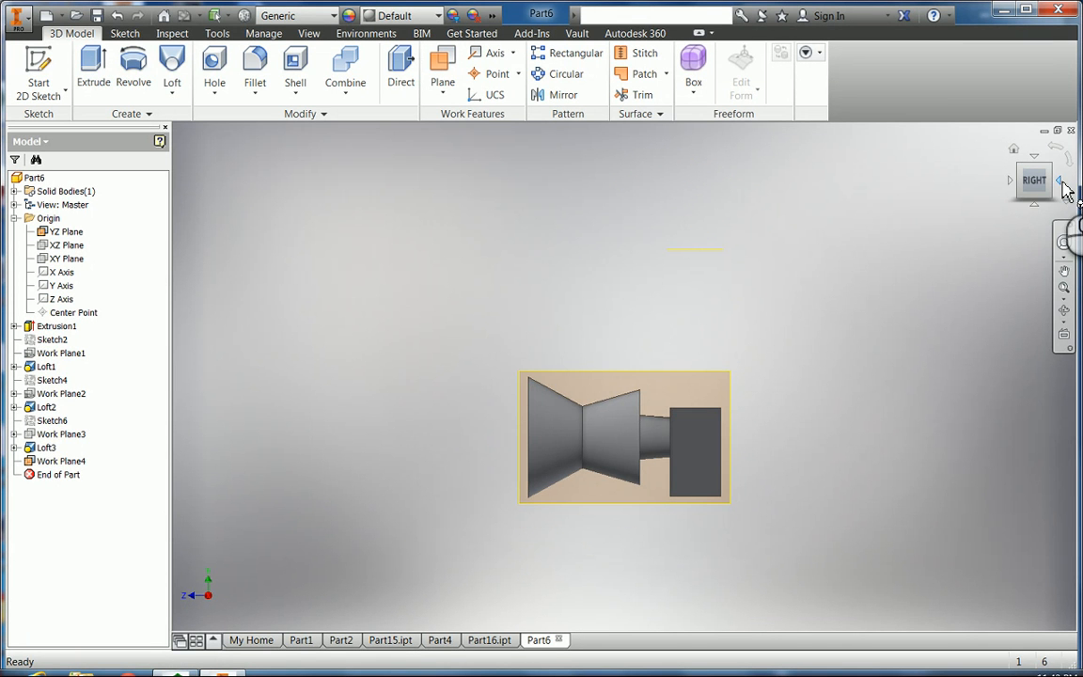
{"action": "left_click", "coordinate": [1063, 179]}
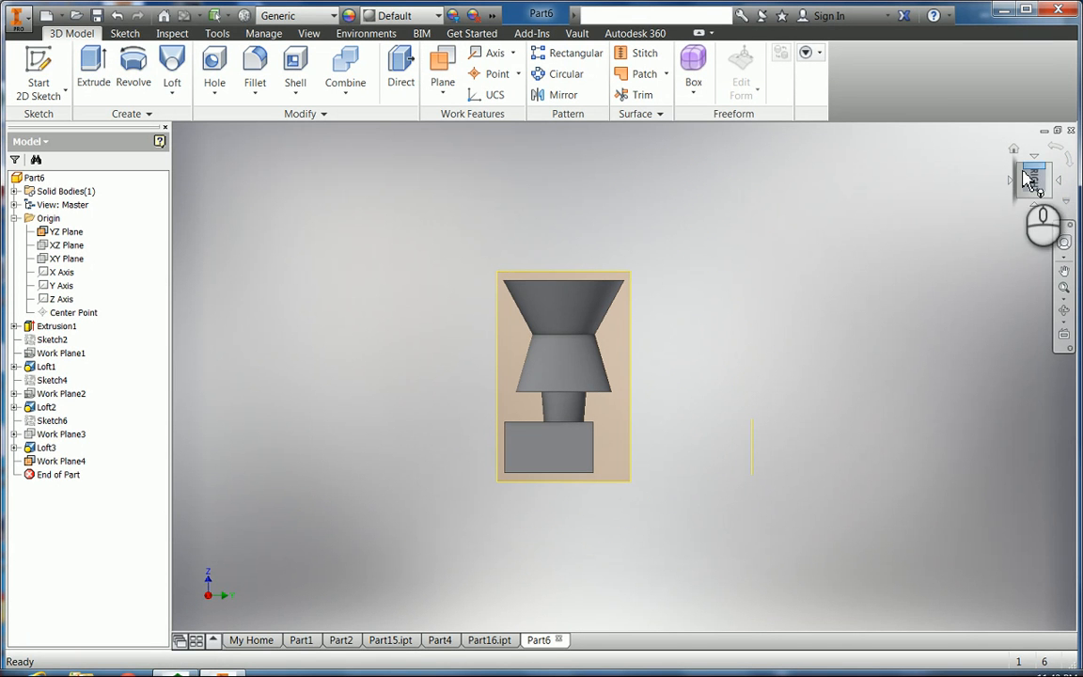
{"action": "left_click", "coordinate": [1064, 182]}
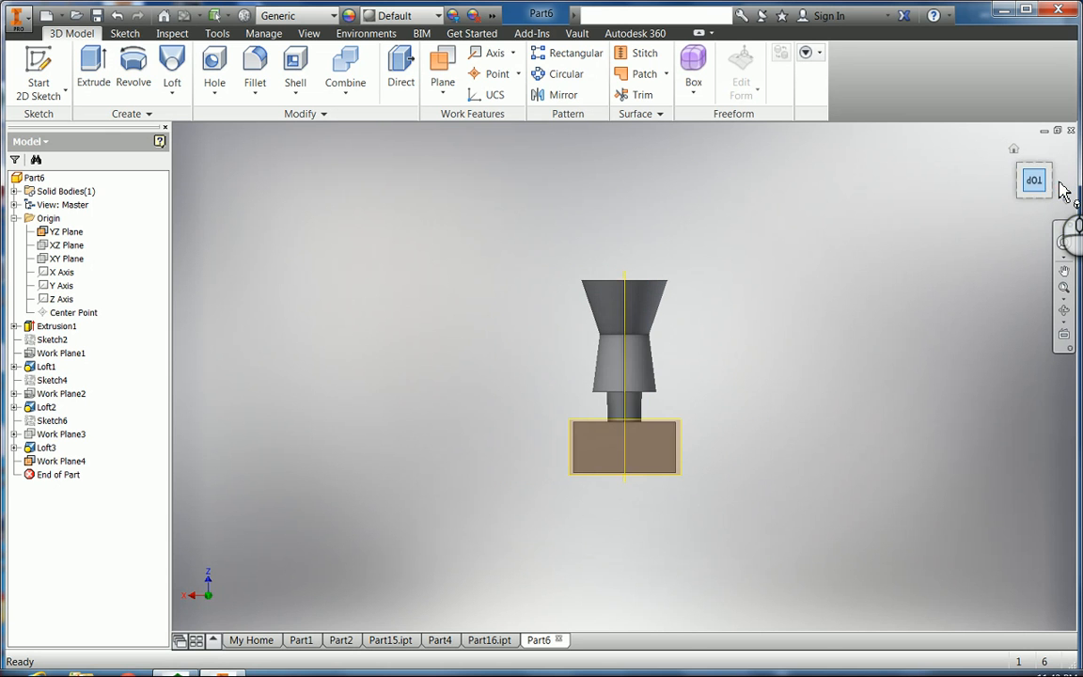
{"action": "scroll", "coordinate": [925, 269], "scroll_direction": "up", "scroll_amount": 3}
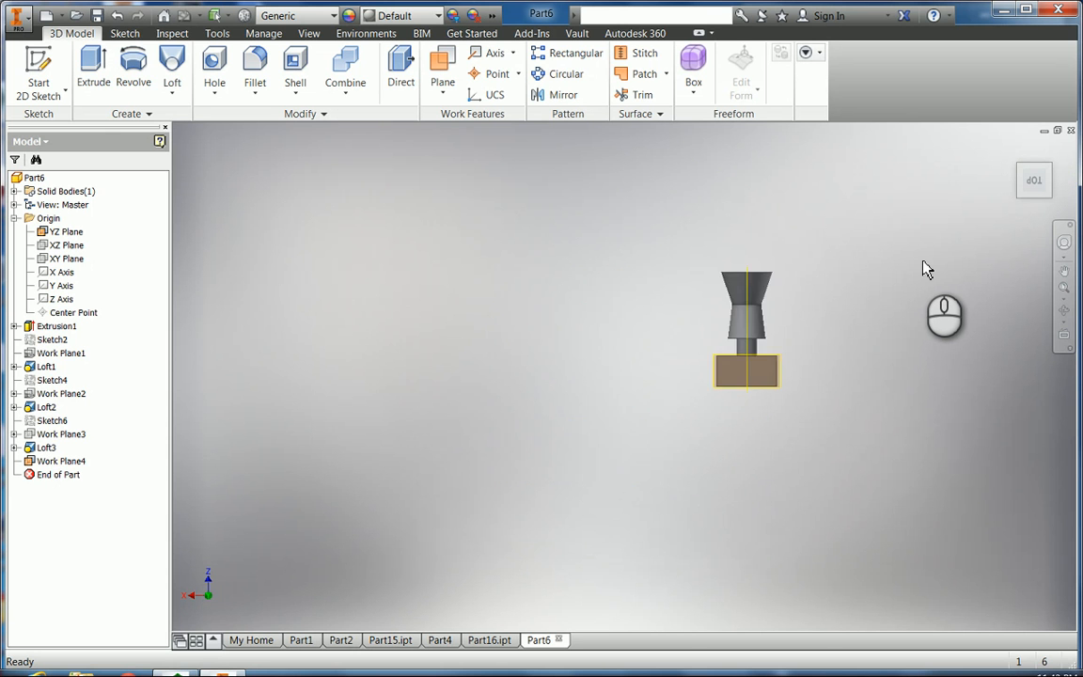
{"action": "scroll", "coordinate": [925, 269], "scroll_direction": "down", "scroll_amount": 5}
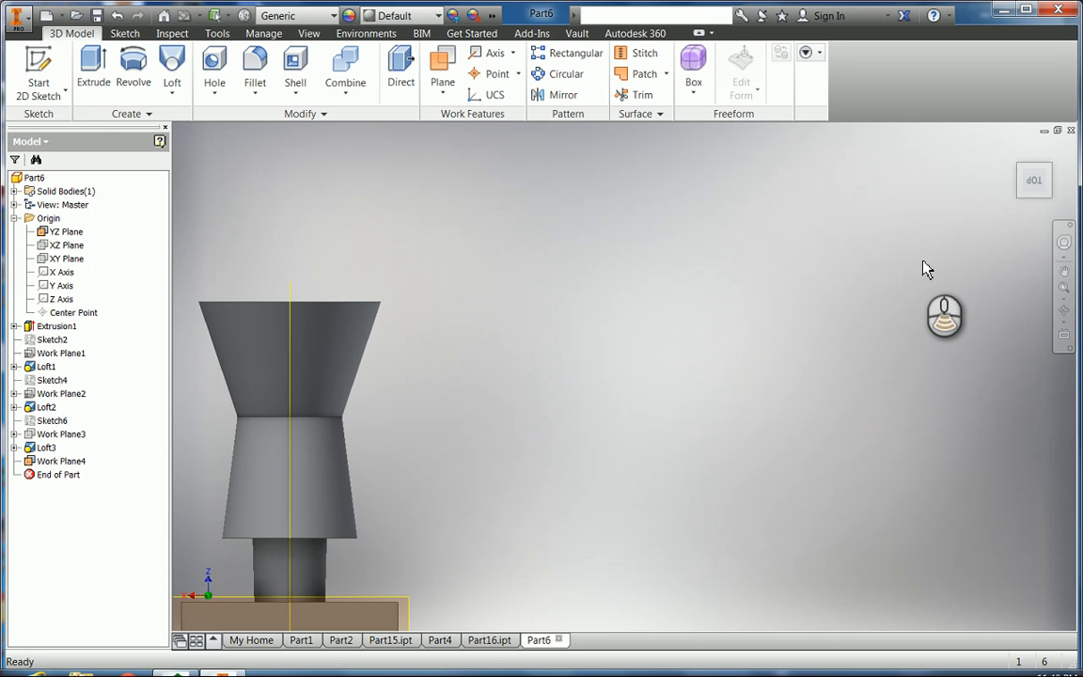
{"action": "left_click", "coordinate": [1064, 271]}
{"action": "left_click_drag", "start_coordinate": [312, 463], "coordinate": [606, 348]}
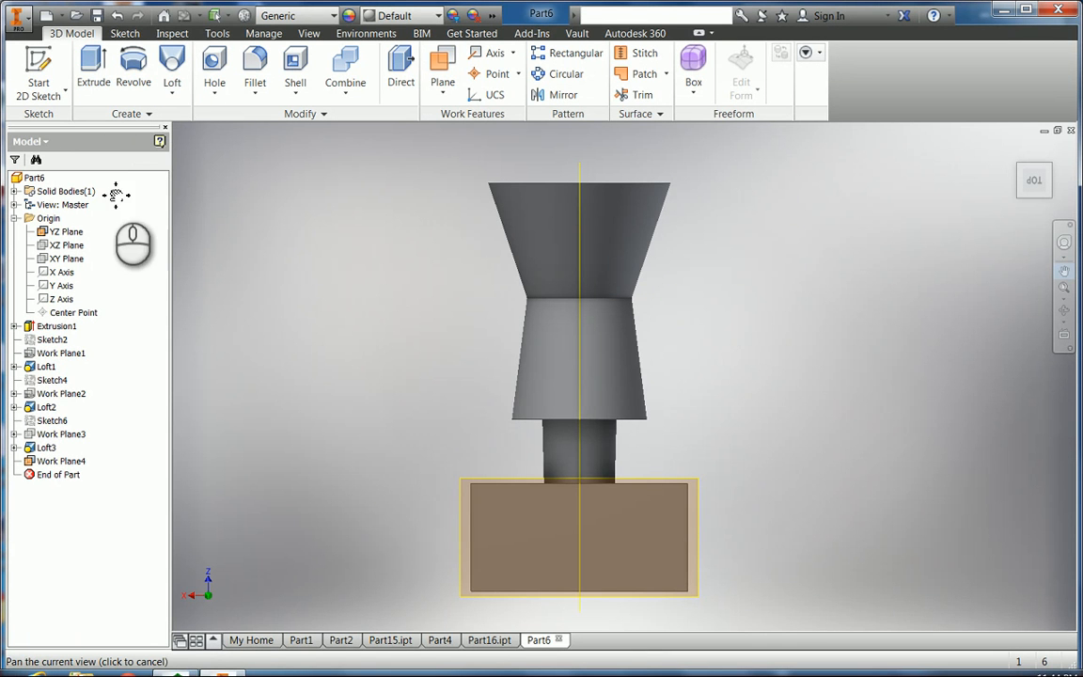
{"action": "left_click", "coordinate": [41, 64]}
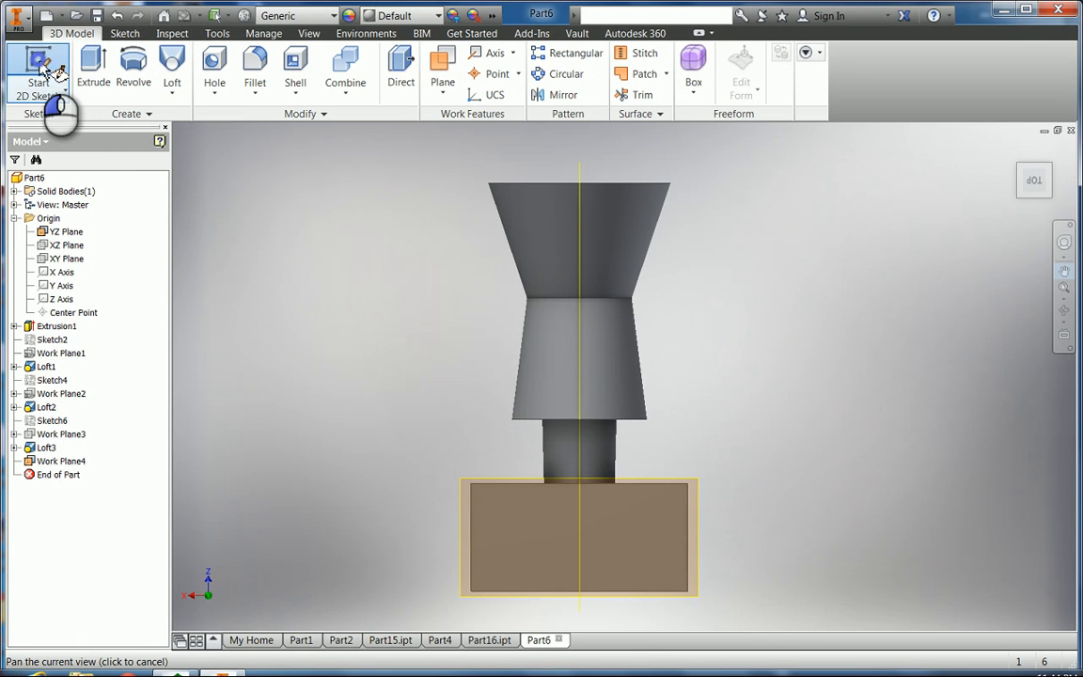
{"action": "left_click", "coordinate": [463, 603]}
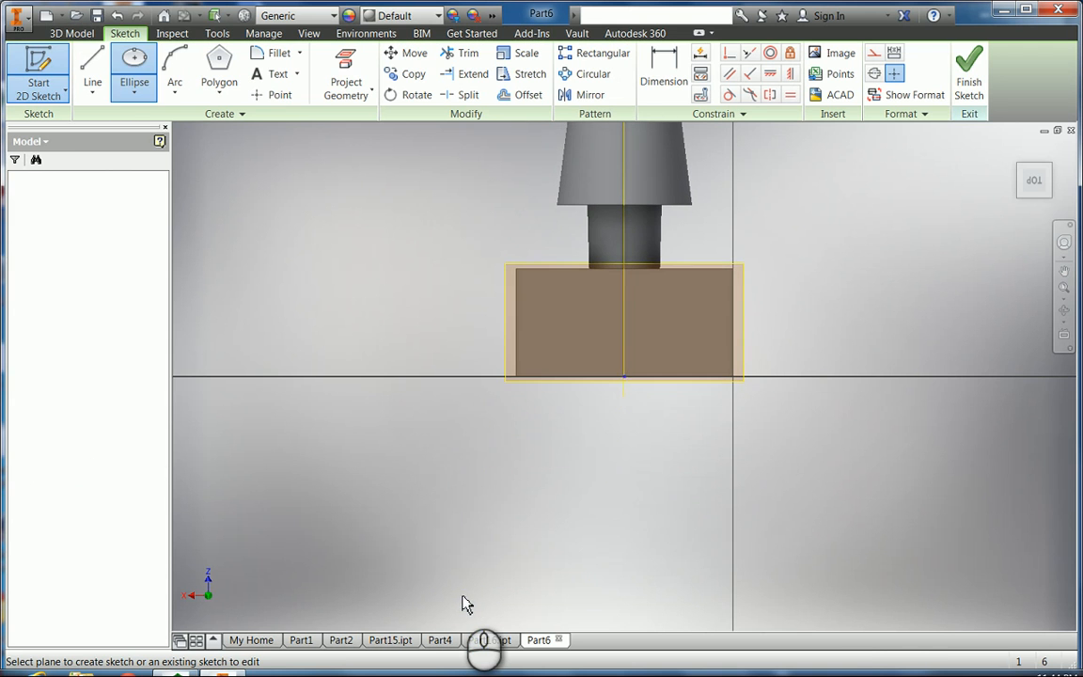
Step: Draw a line 1.05 in long from the prism's lower right corner, sloping outward at 96 degrees to the base
{"action": "left_click", "coordinate": [1064, 271]}
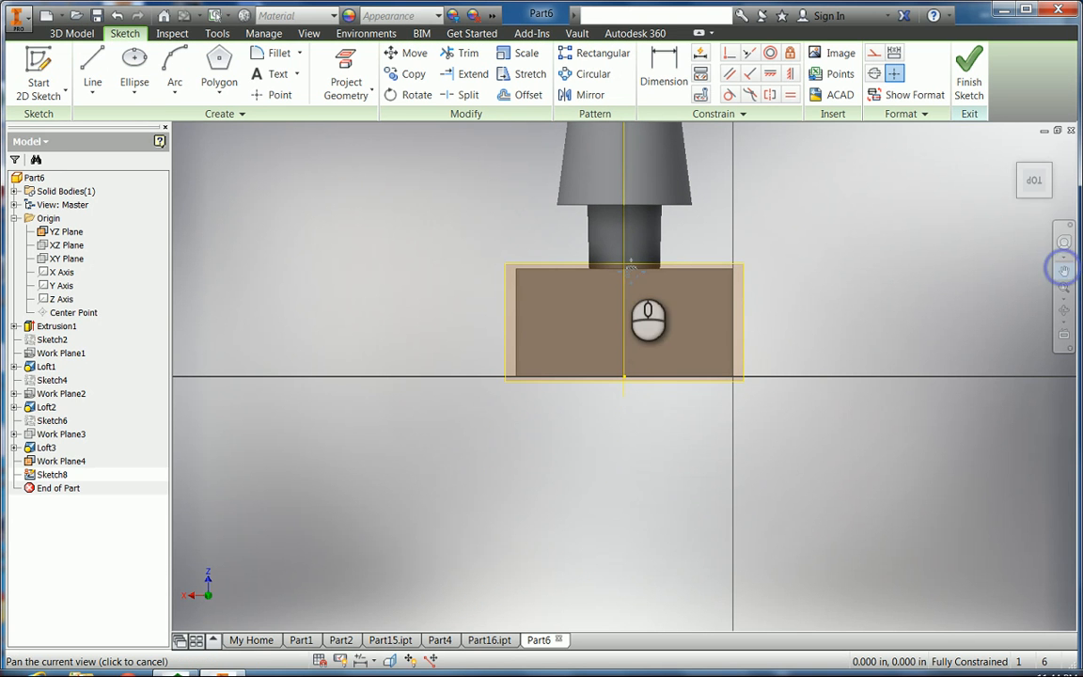
{"action": "left_click_drag", "start_coordinate": [684, 234], "coordinate": [668, 440]}
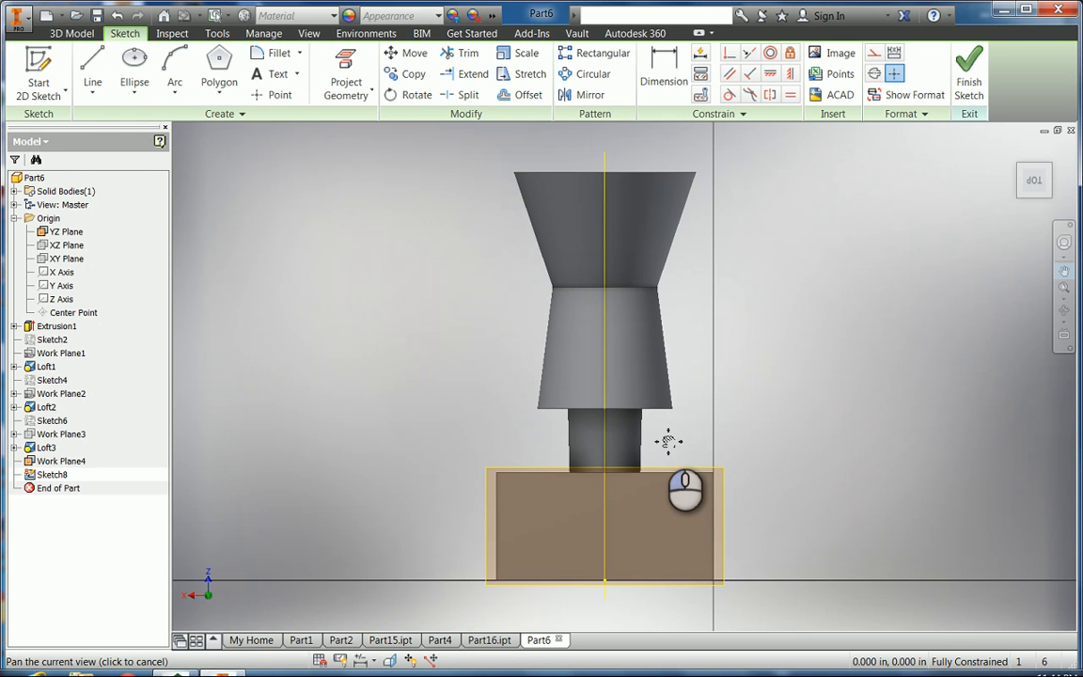
{"action": "left_click", "coordinate": [90, 64]}
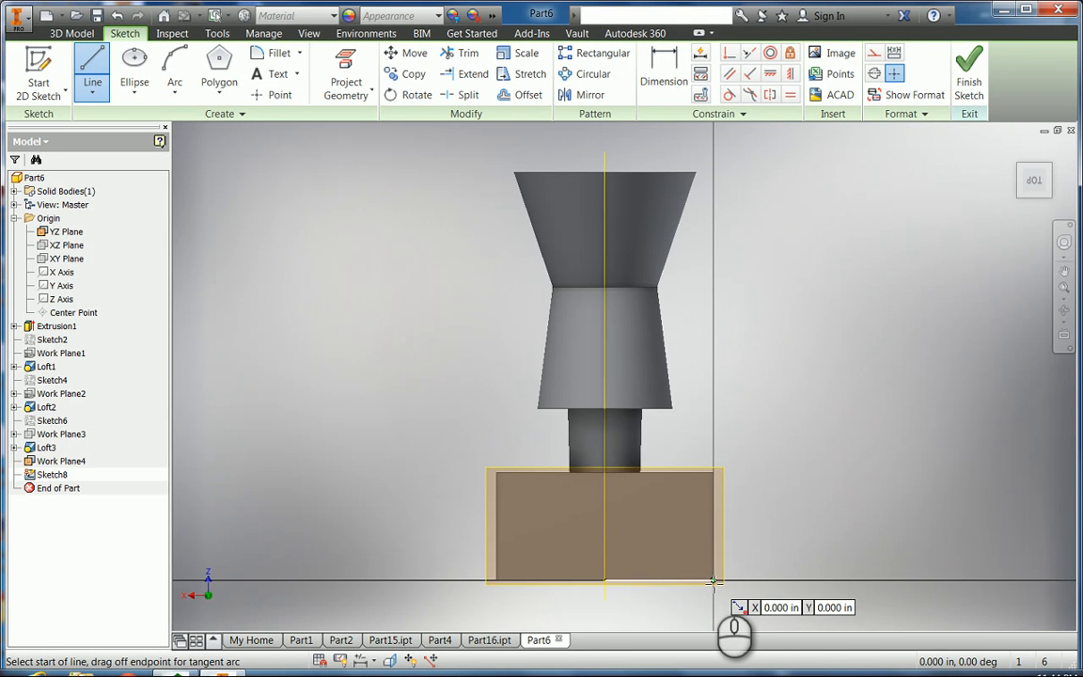
{"action": "left_click", "coordinate": [714, 583]}
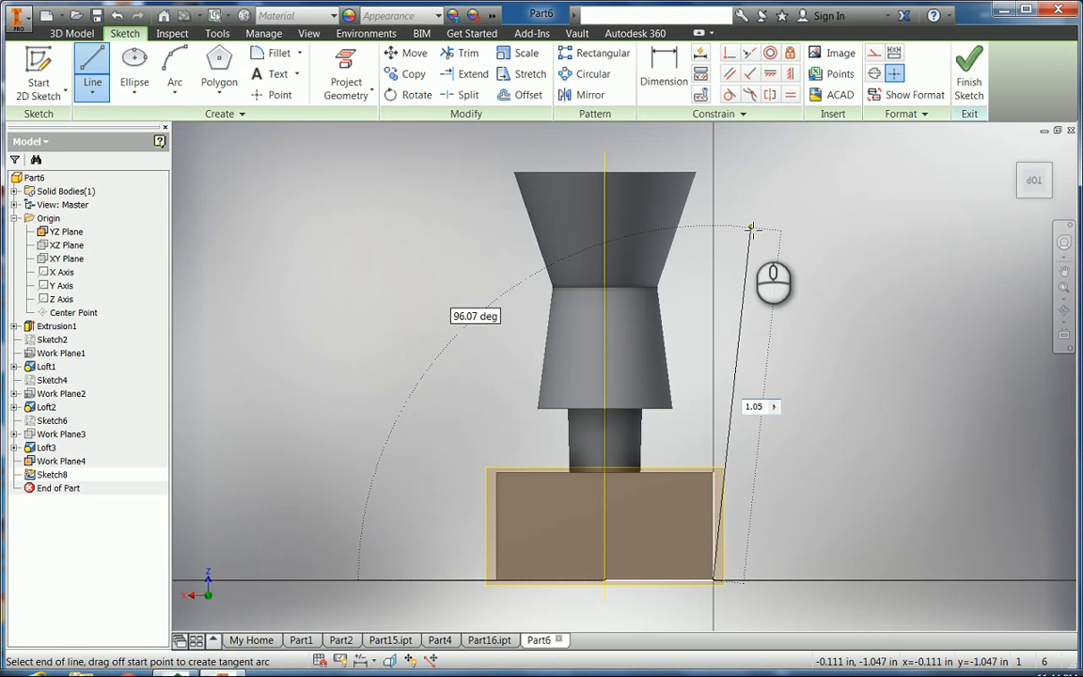
{"action": "key", "text": "Tab"}
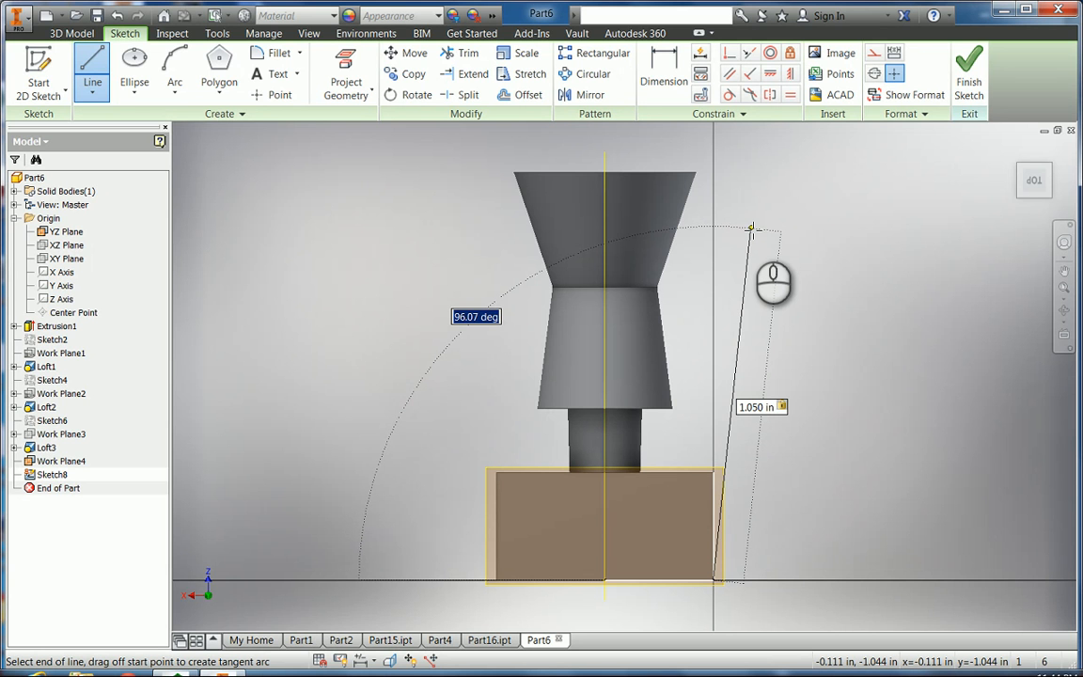
{"action": "type", "text": "9"}
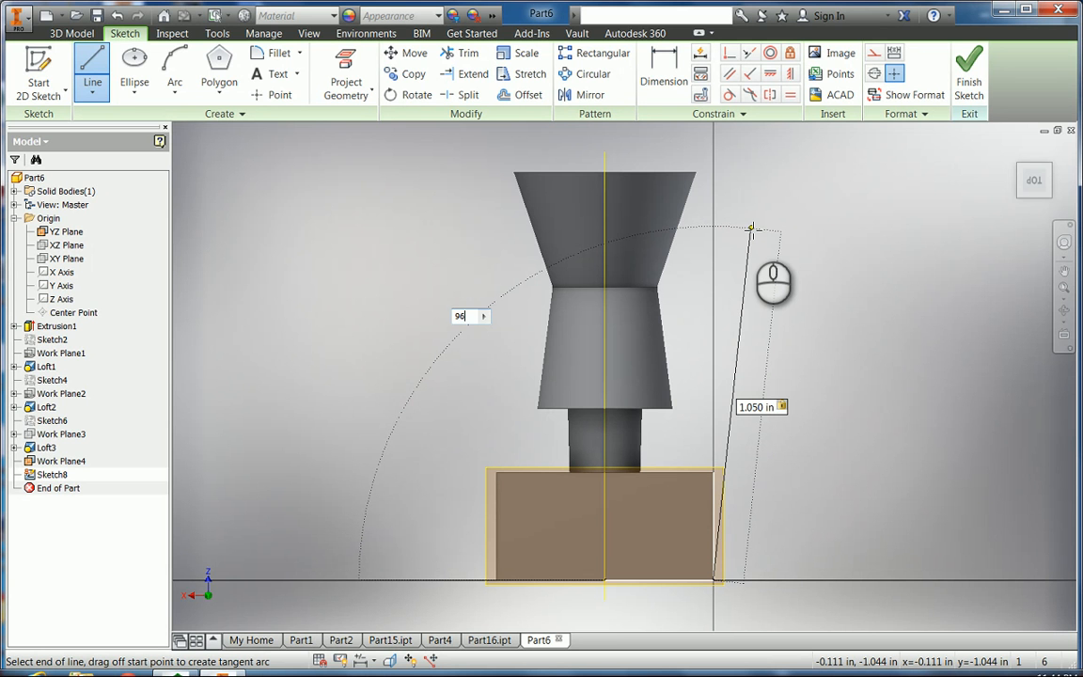
{"action": "type", "text": "6"}
{"action": "key", "text": "Tab"}
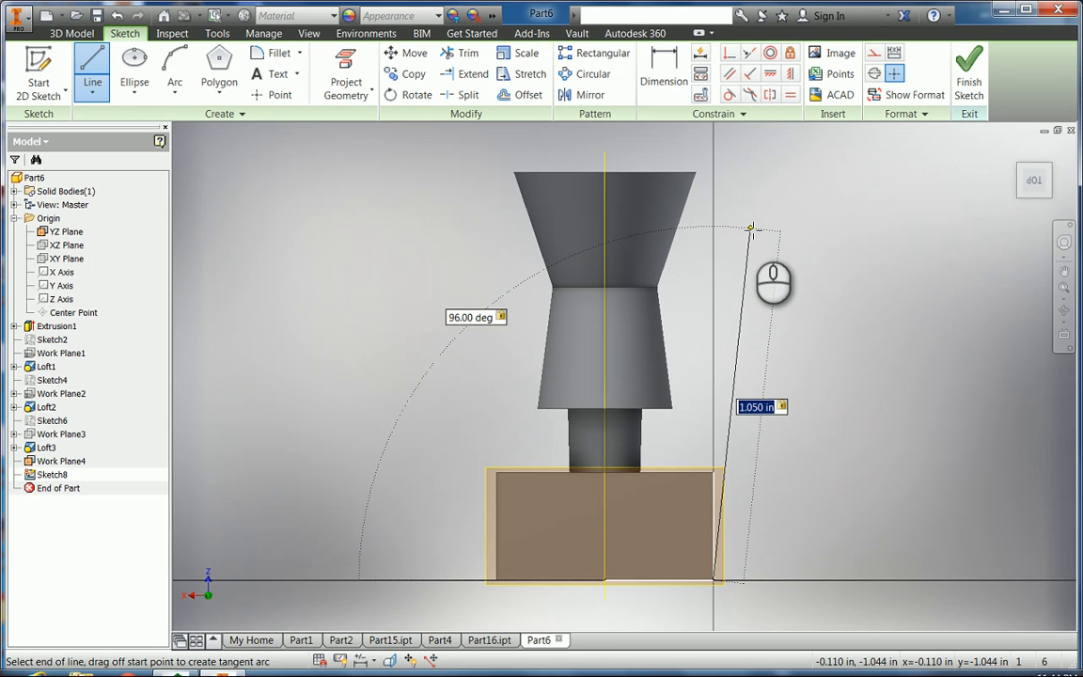
{"action": "key", "text": "Return"}
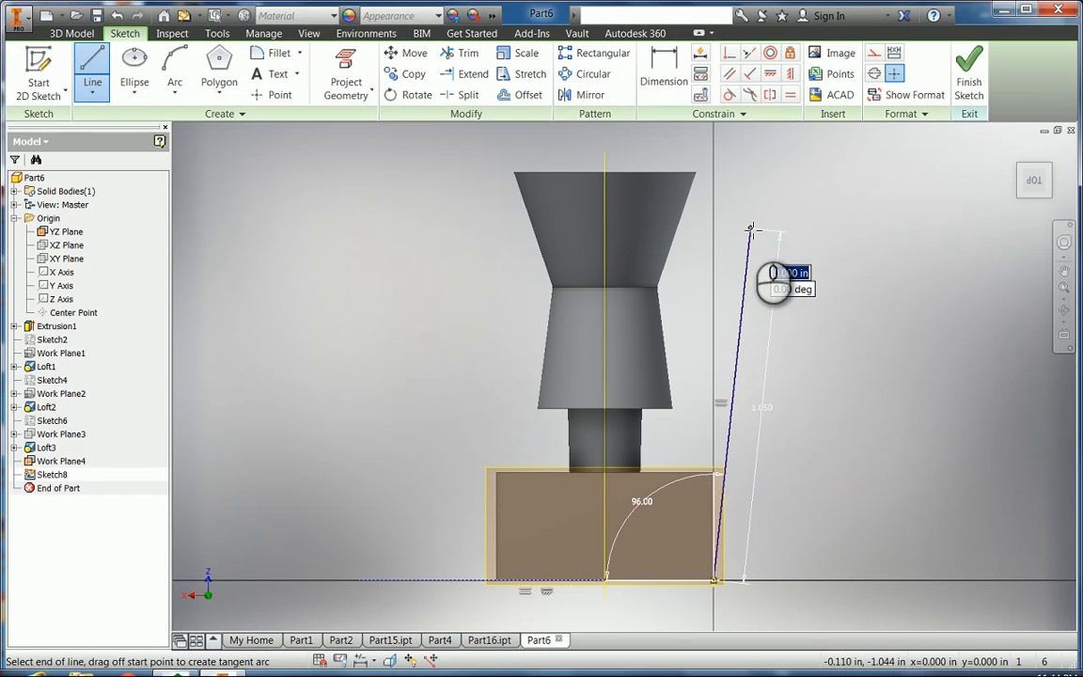
Step: Draw a matching line 1.05 in long from the prism's lower left corner, sloping outward at 84 degrees
{"action": "left_click", "coordinate": [94, 59]}
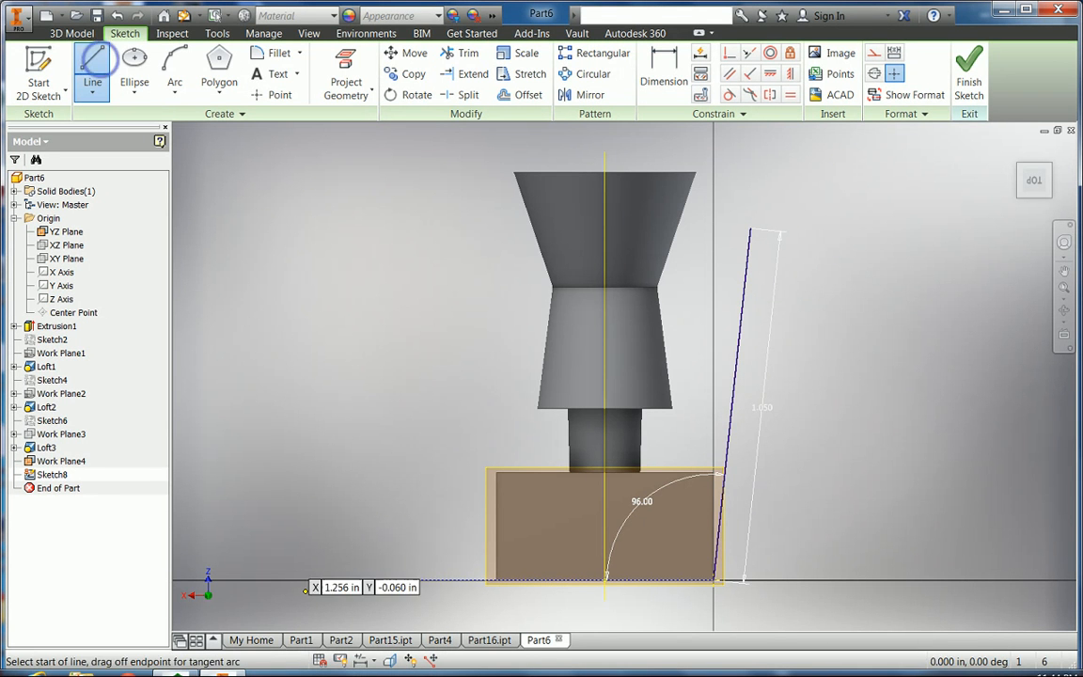
{"action": "left_click", "coordinate": [494, 580]}
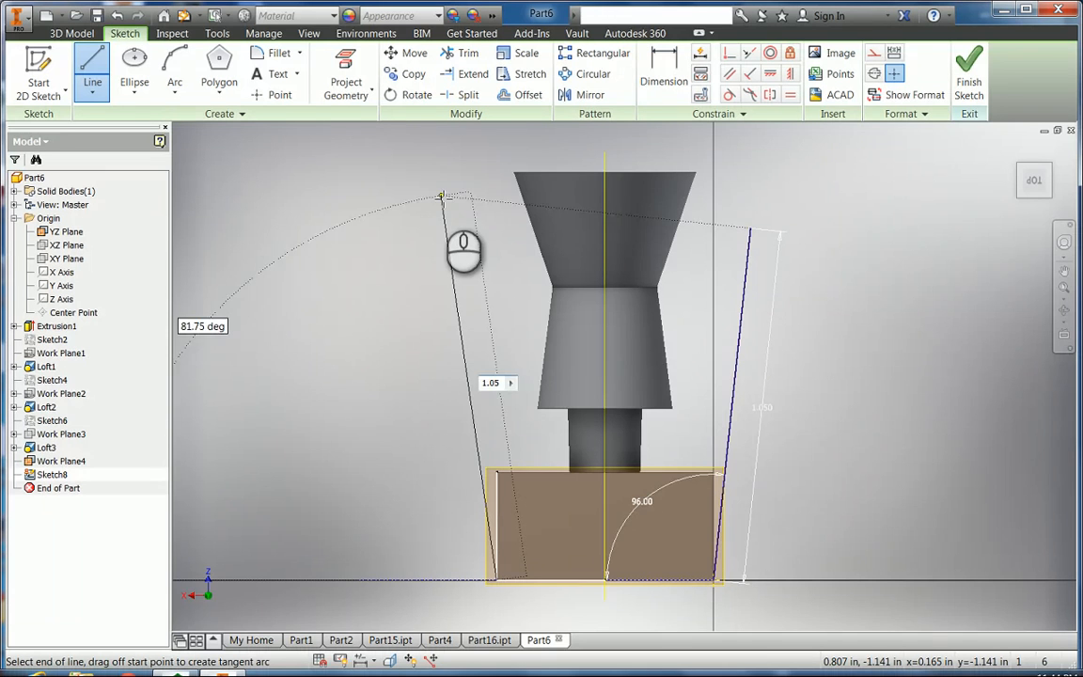
{"action": "key", "text": "Tab"}
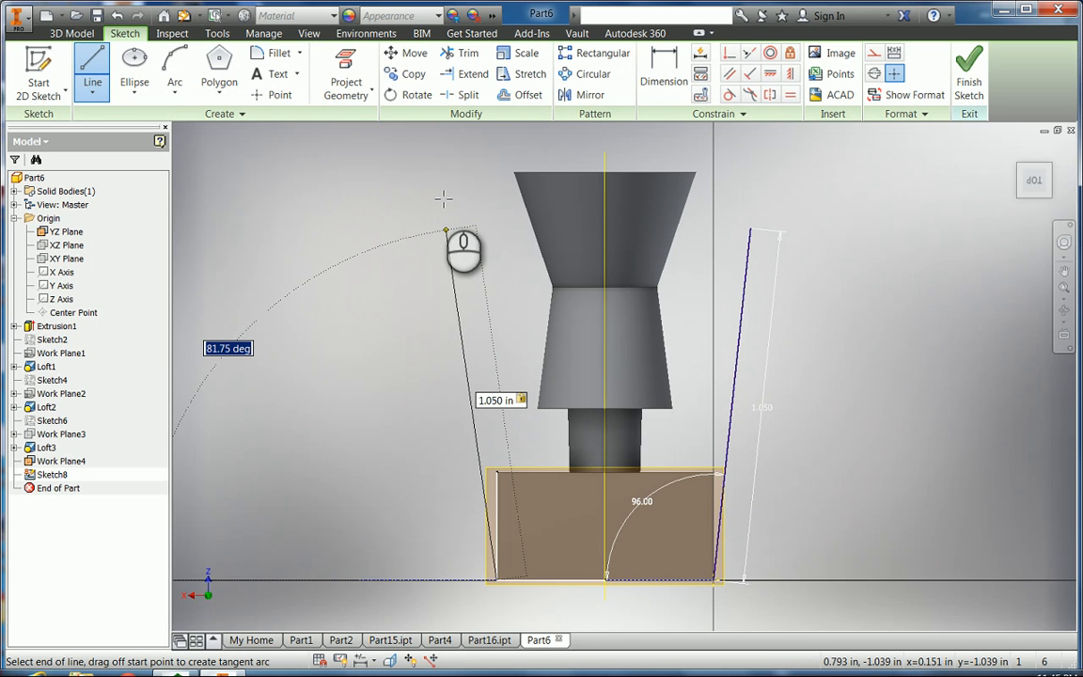
{"action": "key", "text": "Tab"}
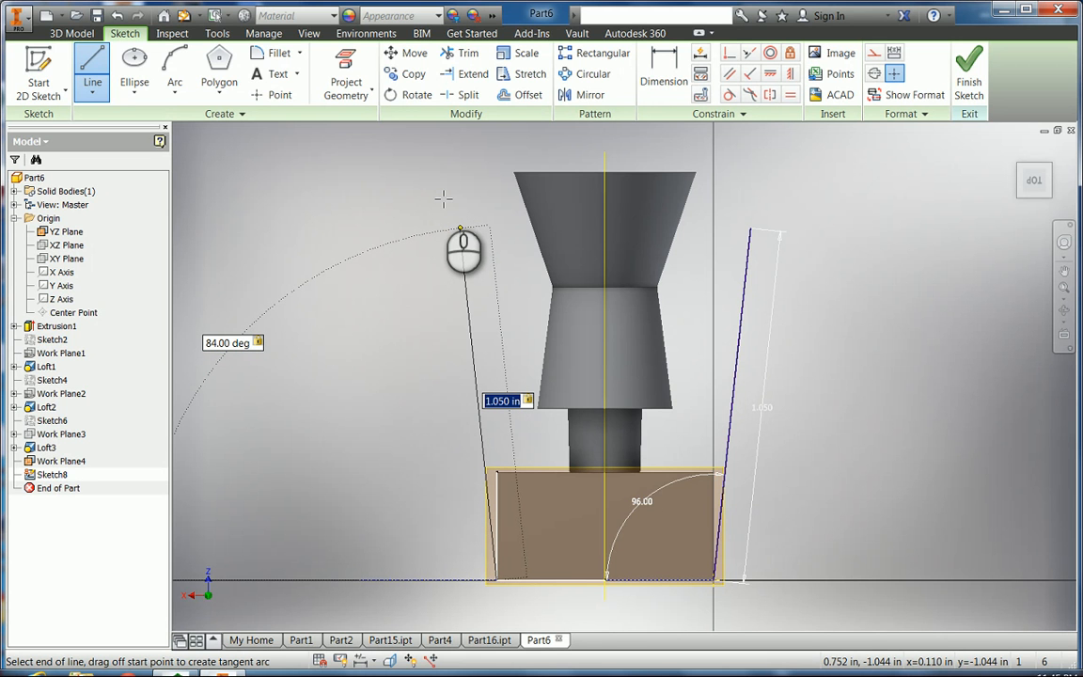
{"action": "key", "text": "Return"}
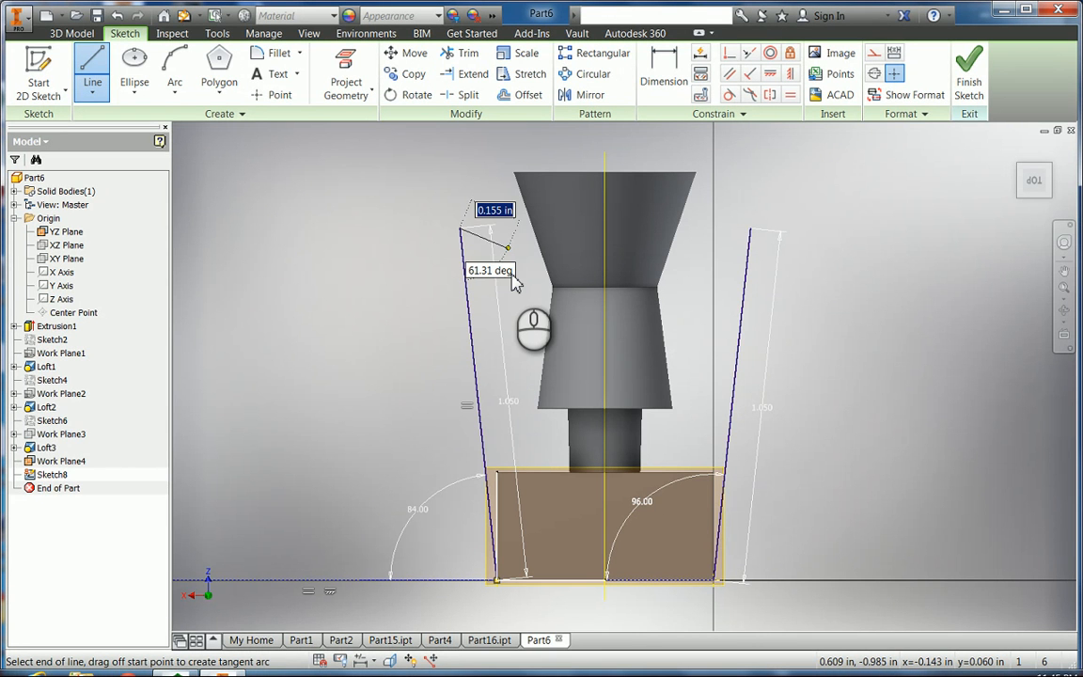
{"action": "key", "text": "Escape"}
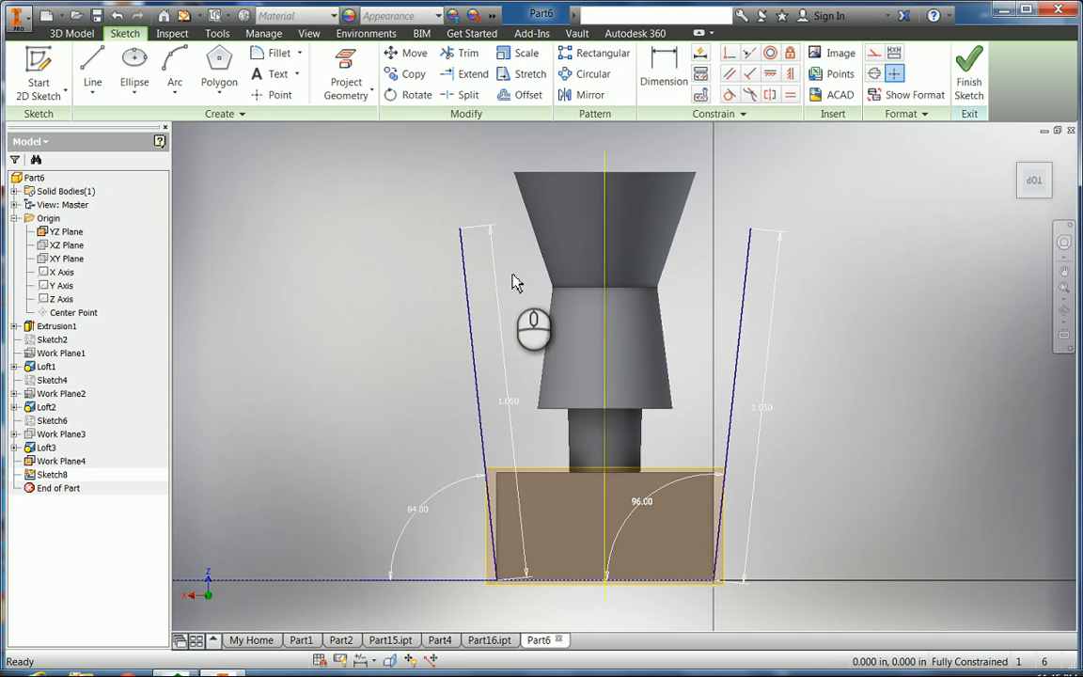
Step: Join the upper ends of the two slanted lines with a three-point arc through the midpoint of the part's top edge
{"action": "left_click", "coordinate": [175, 67]}
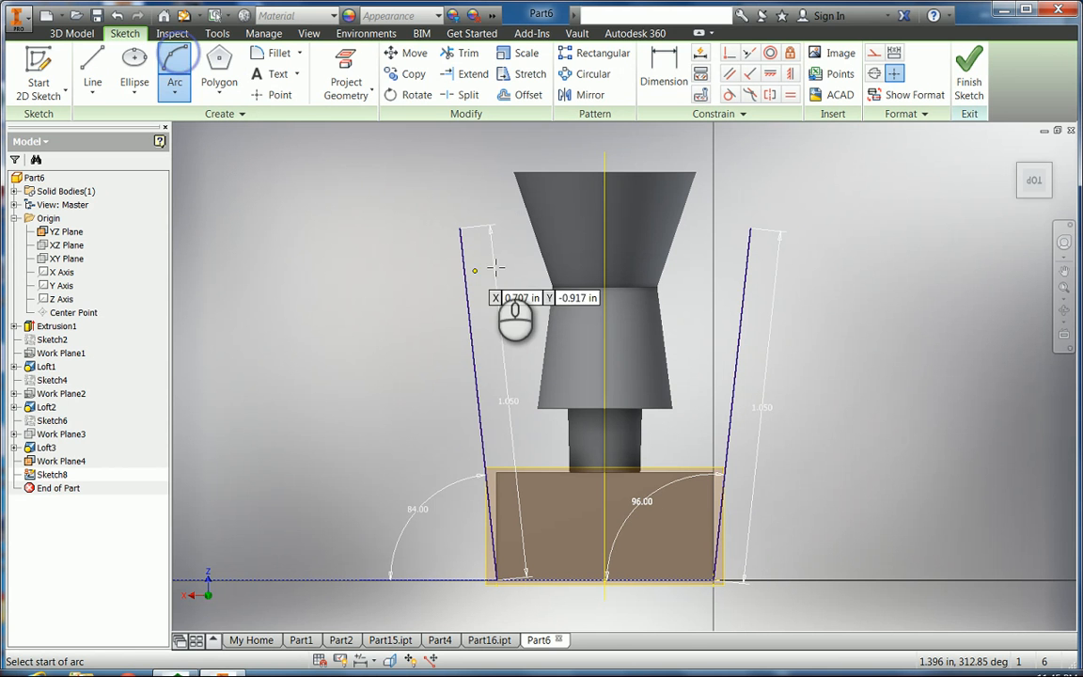
{"action": "left_click", "coordinate": [460, 229]}
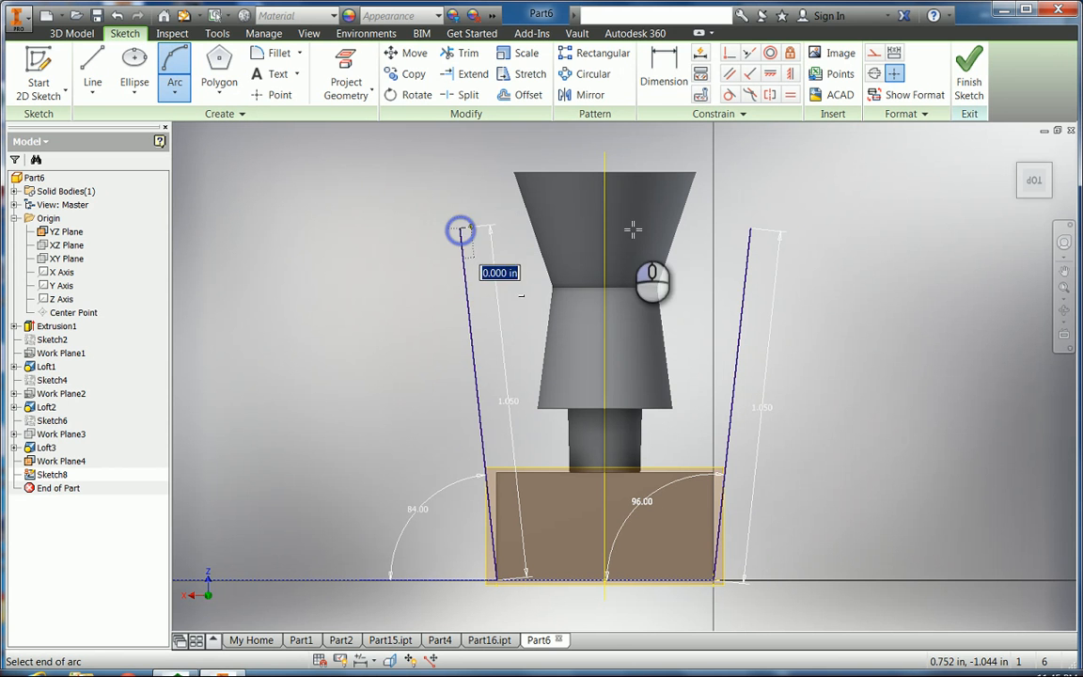
{"action": "left_click", "coordinate": [750, 228]}
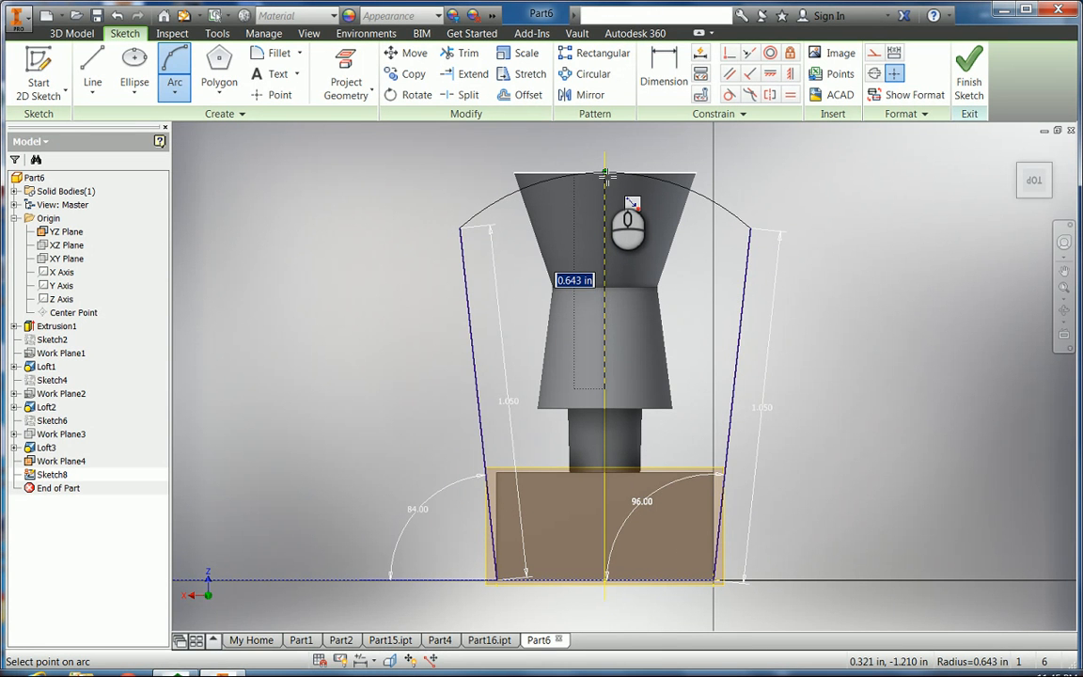
{"action": "left_click", "coordinate": [605, 174]}
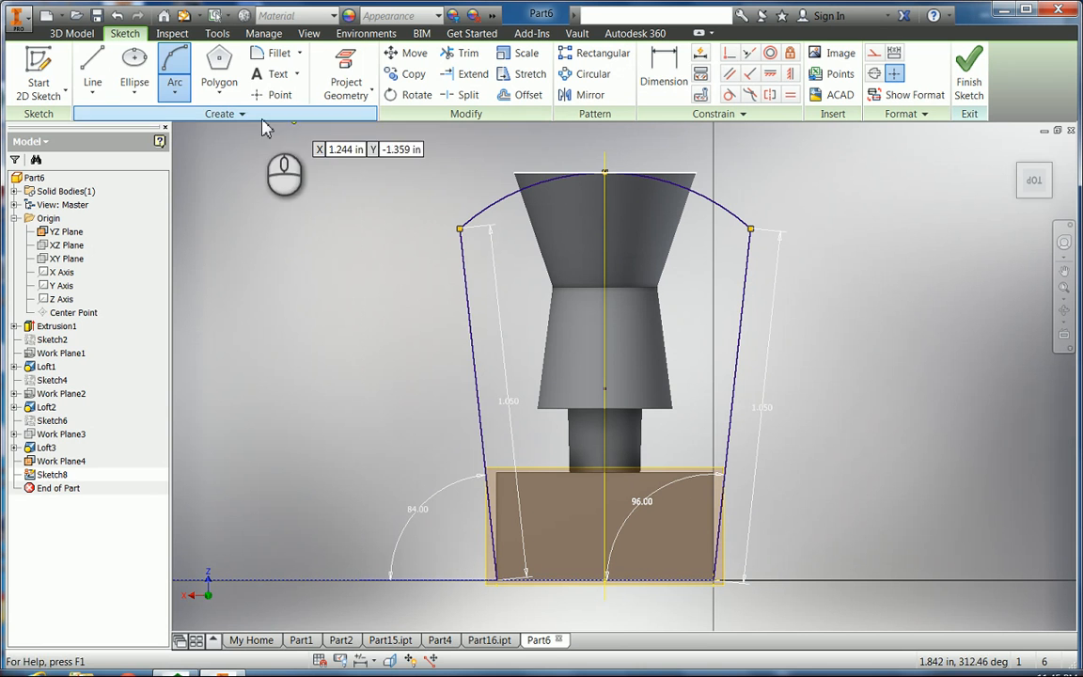
Step: Close the profile with a straight line between the lower ends of the slanted lines and finish the sketch
{"action": "left_click", "coordinate": [93, 74]}
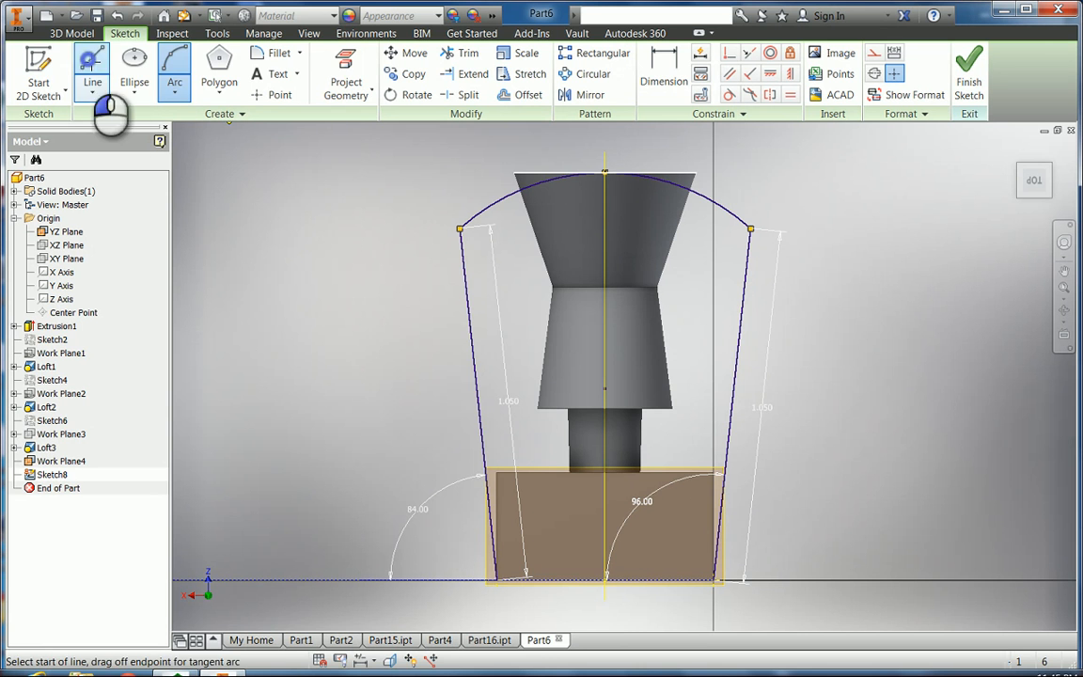
{"action": "left_click", "coordinate": [497, 581]}
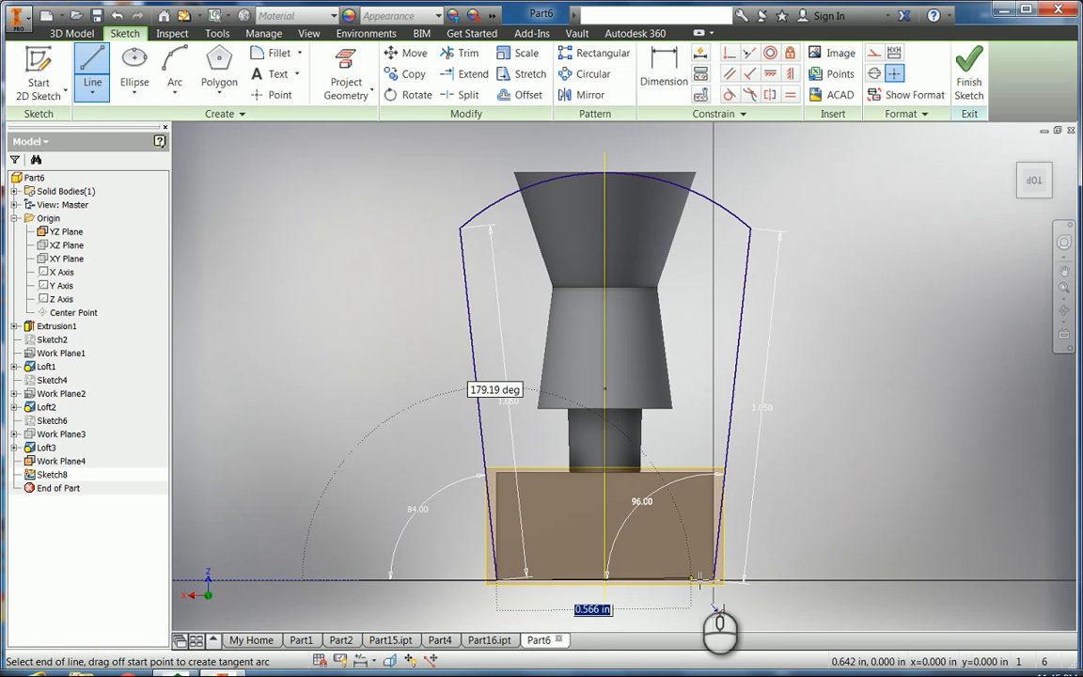
{"action": "left_click", "coordinate": [715, 580]}
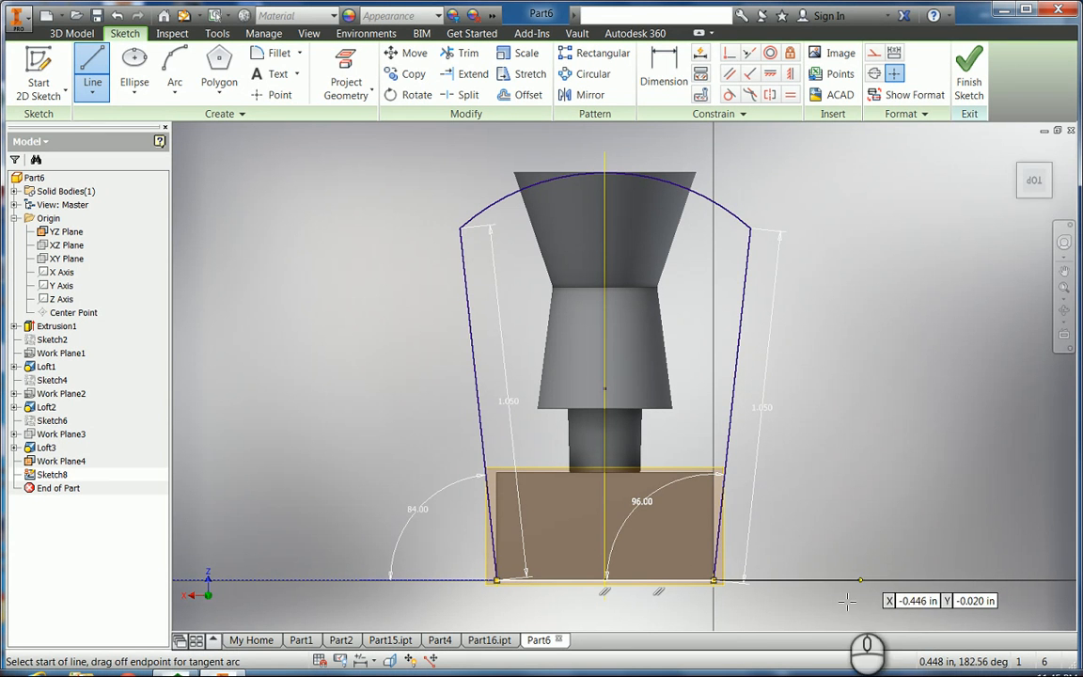
{"action": "left_click", "coordinate": [1064, 311]}
{"action": "mouse_move", "coordinate": [760, 342]}
{"action": "left_mouse_down"}
{"action": "mouse_move", "coordinate": [851, 329]}
{"action": "mouse_move", "coordinate": [880, 360]}
{"action": "mouse_move", "coordinate": [875, 374]}
{"action": "left_mouse_up"}
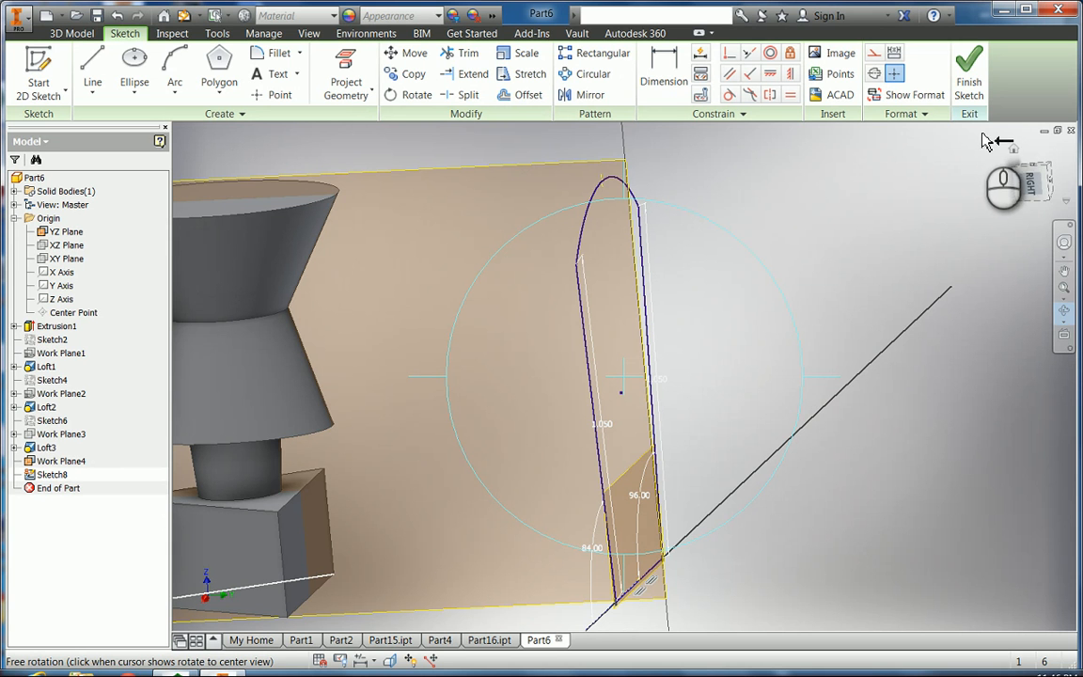
{"action": "left_click", "coordinate": [969, 77]}
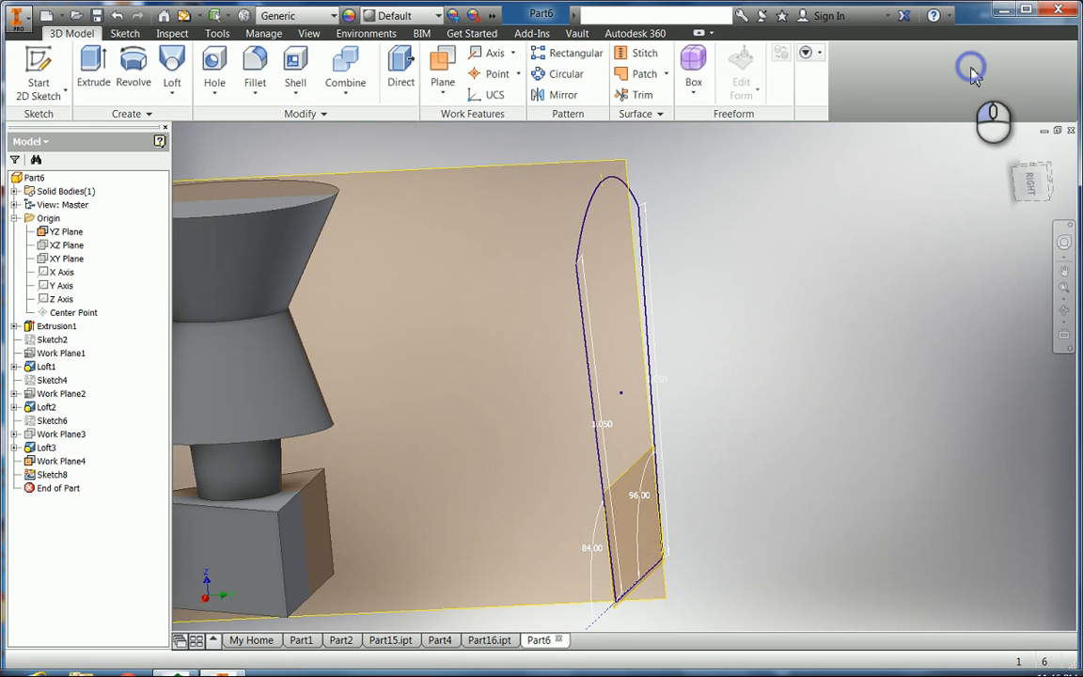
Step: Extrude the arched profile 2 in toward and through the part as an Intersect operation
{"action": "left_click", "coordinate": [83, 64]}
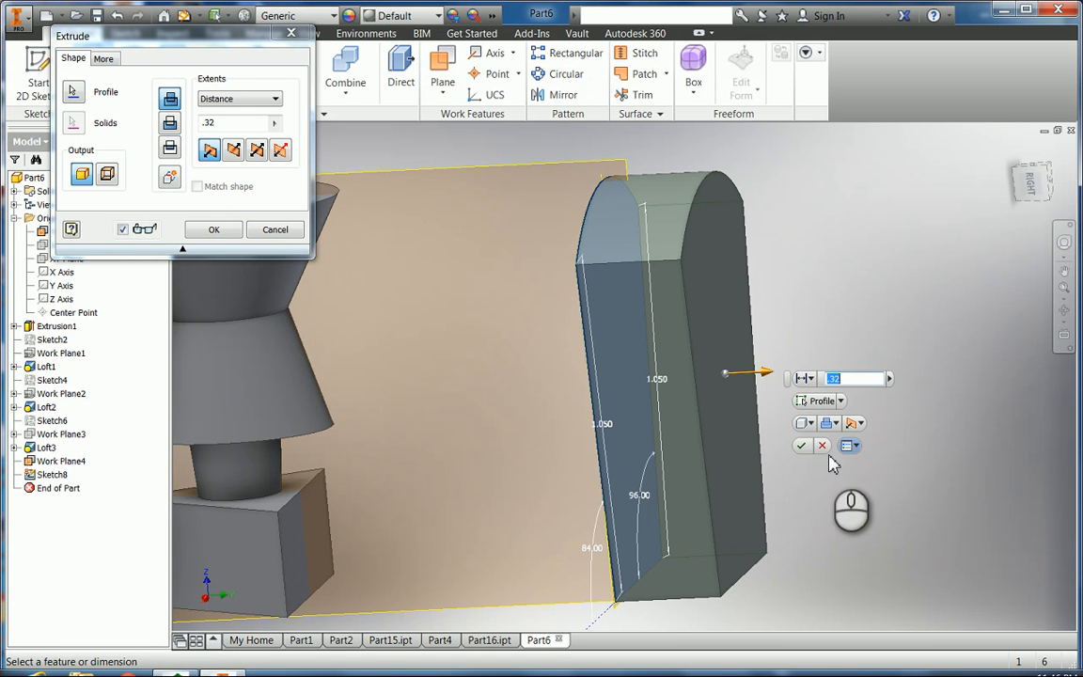
{"action": "left_click", "coordinate": [170, 150]}
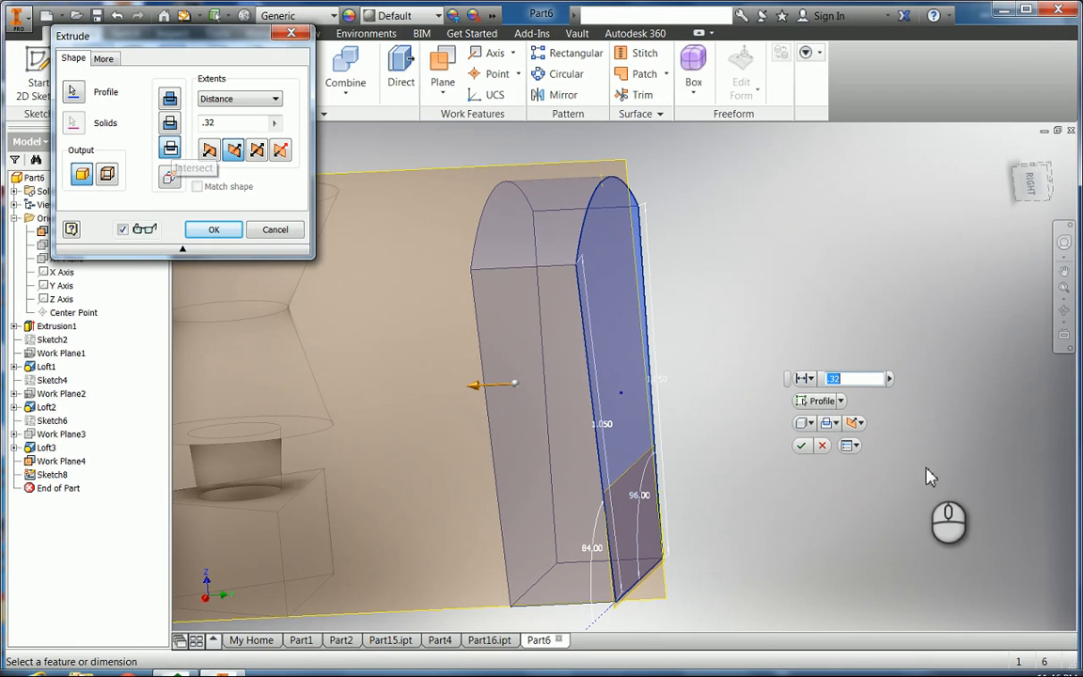
{"action": "left_click", "coordinate": [846, 379]}
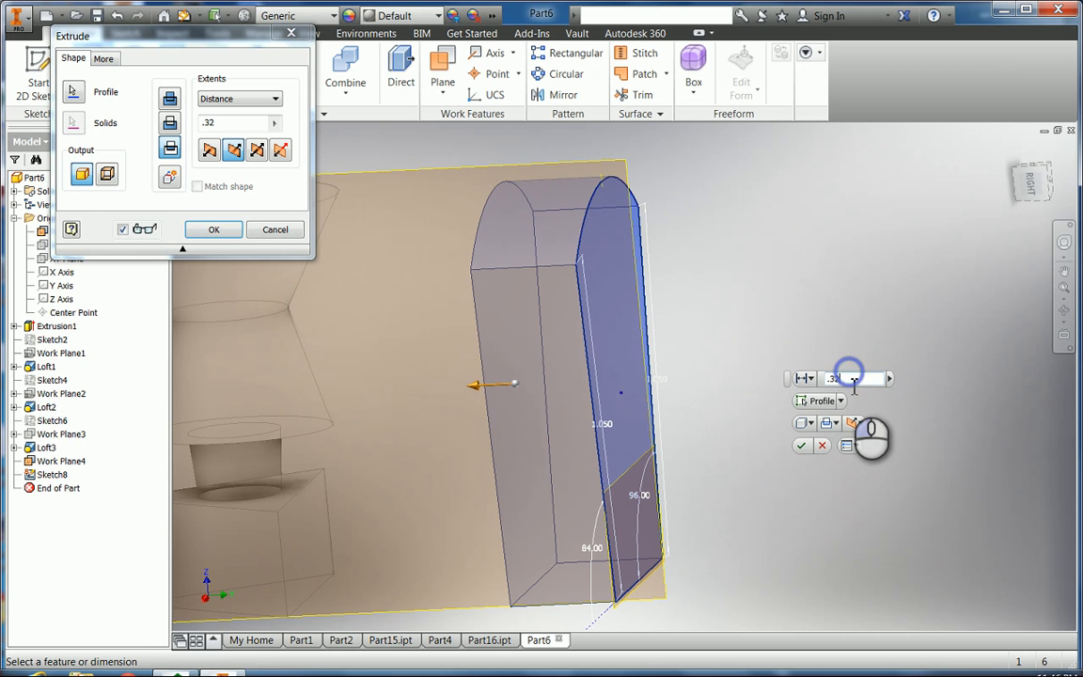
{"action": "type", "text": "2"}
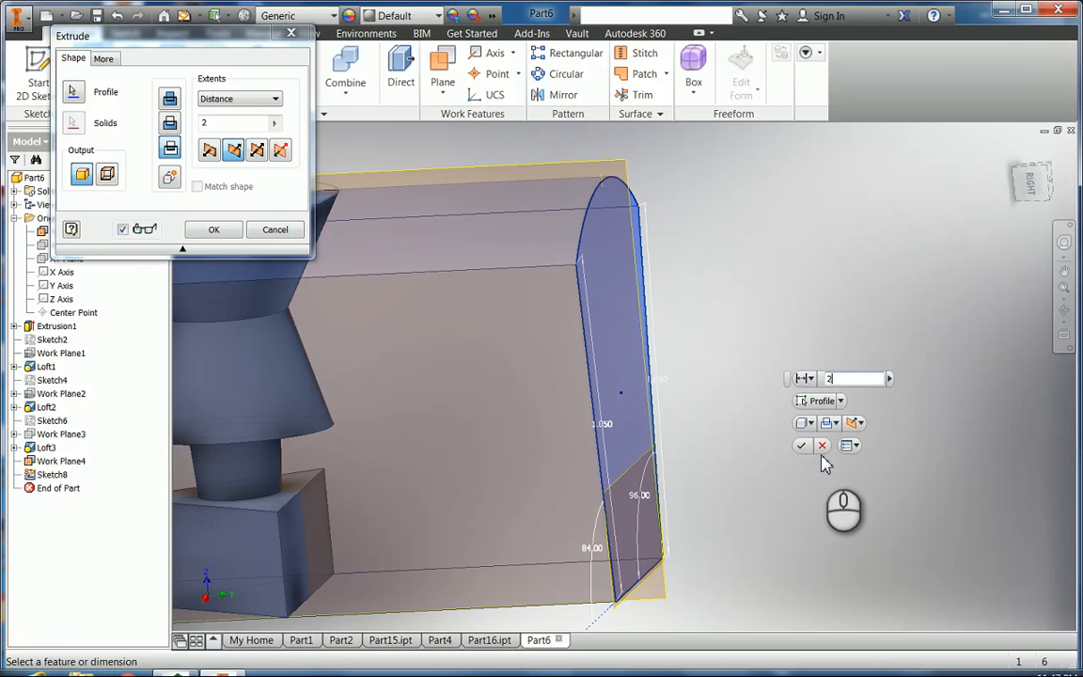
{"action": "left_click", "coordinate": [1064, 270]}
{"action": "left_click_drag", "start_coordinate": [728, 278], "coordinate": [953, 400]}
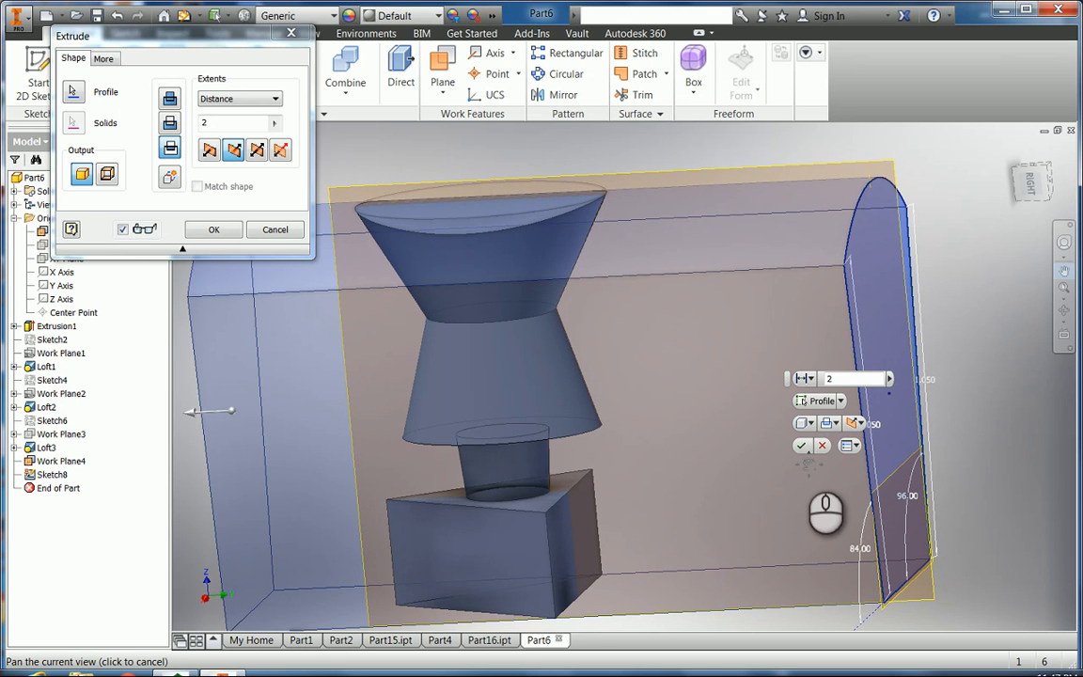
{"action": "left_click", "coordinate": [801, 447]}
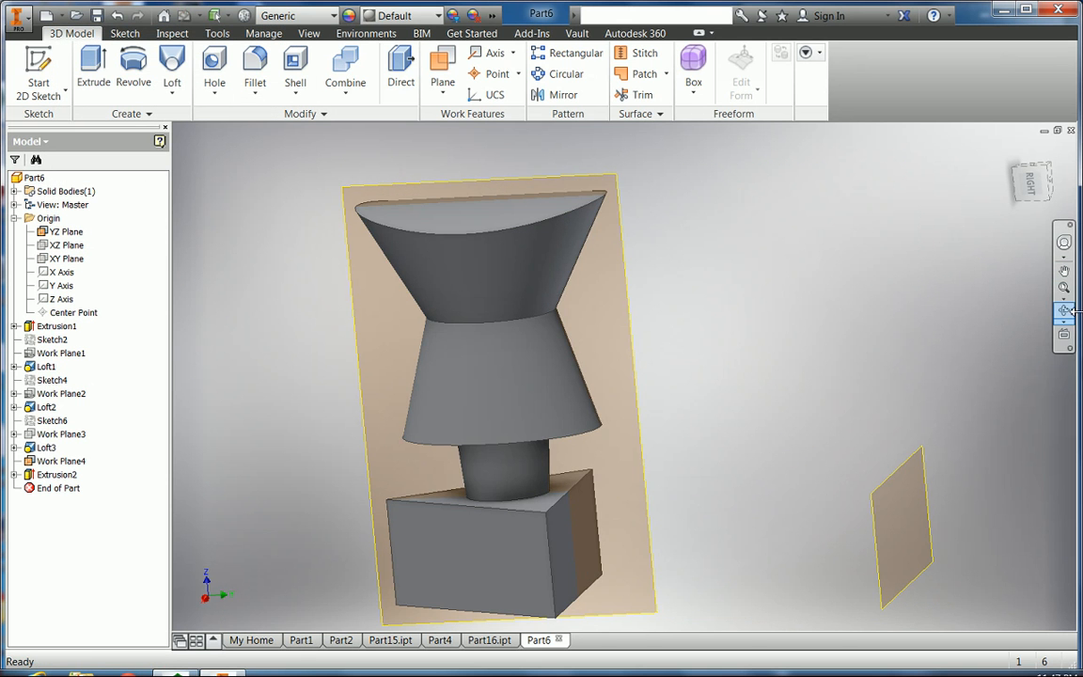
Step: Hide the offset work plane that carried the arched profile and view the part squarely from the right side
{"action": "left_click", "coordinate": [1064, 311]}
{"action": "left_click_drag", "start_coordinate": [696, 272], "coordinate": [720, 292]}
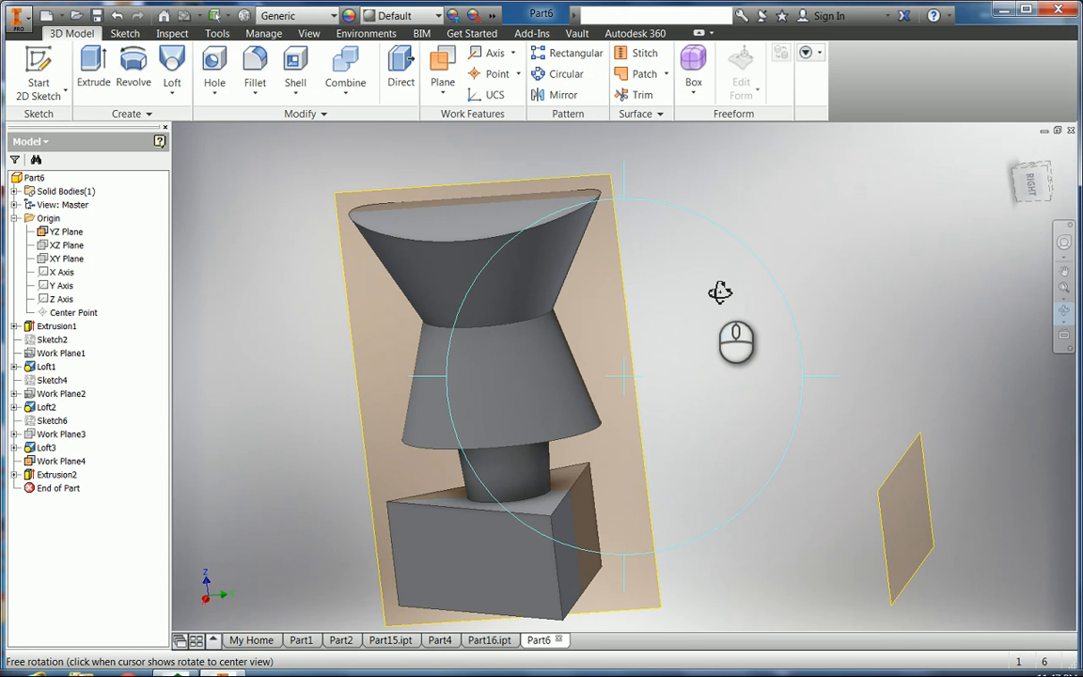
{"action": "key", "text": "Escape"}
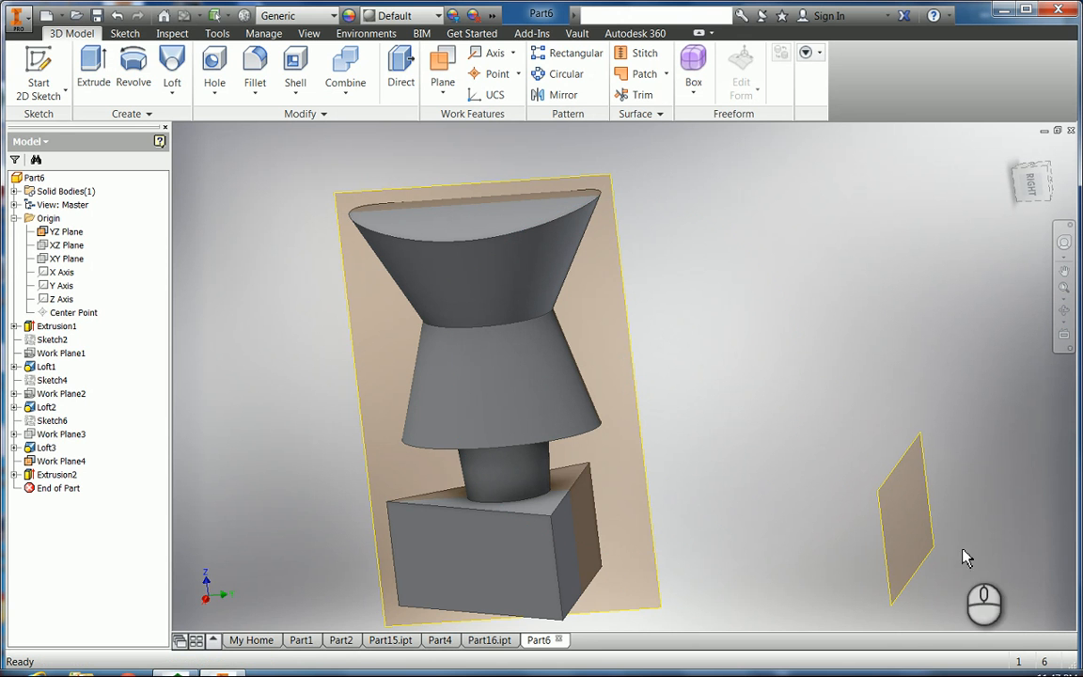
{"action": "right_click", "coordinate": [33, 466]}
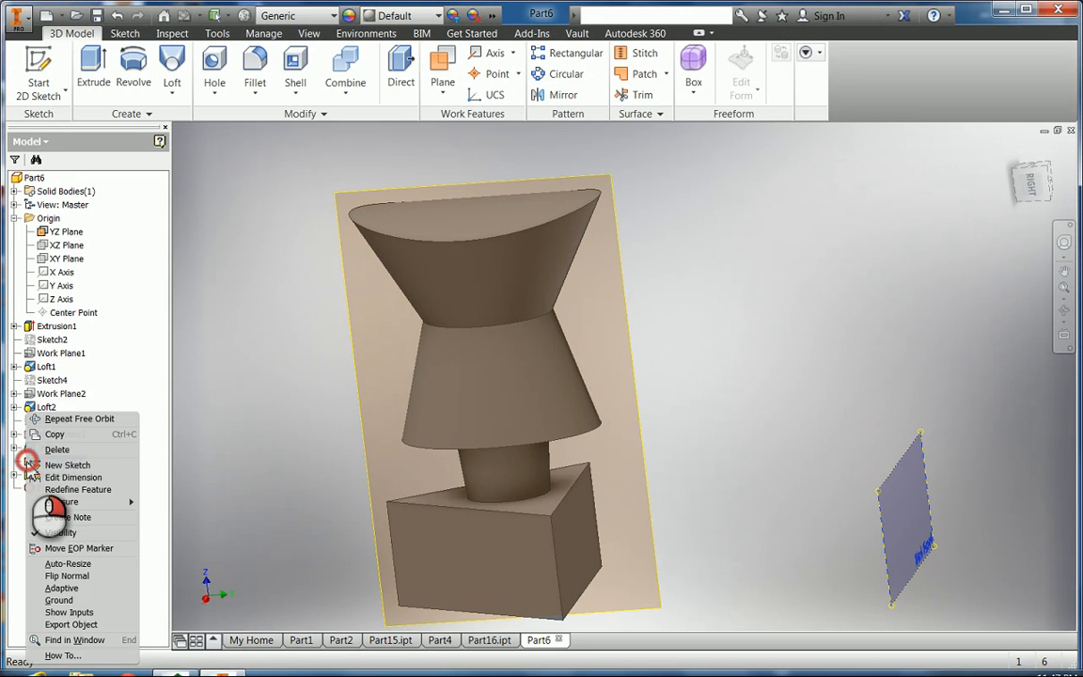
{"action": "left_click", "coordinate": [67, 532]}
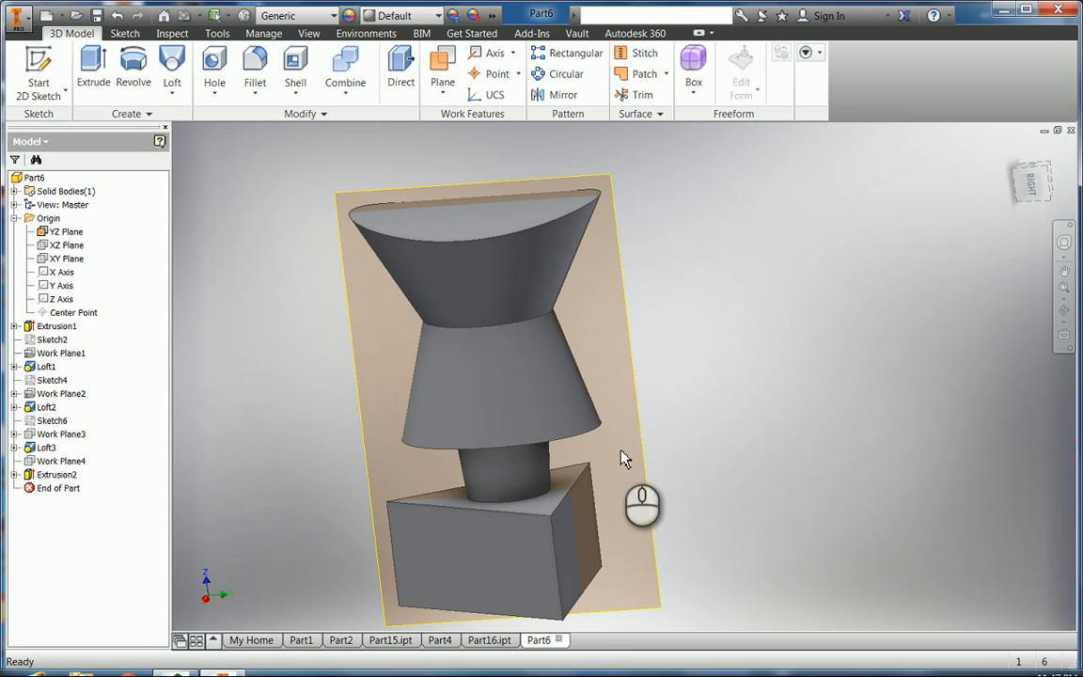
{"action": "left_click", "coordinate": [1035, 186]}
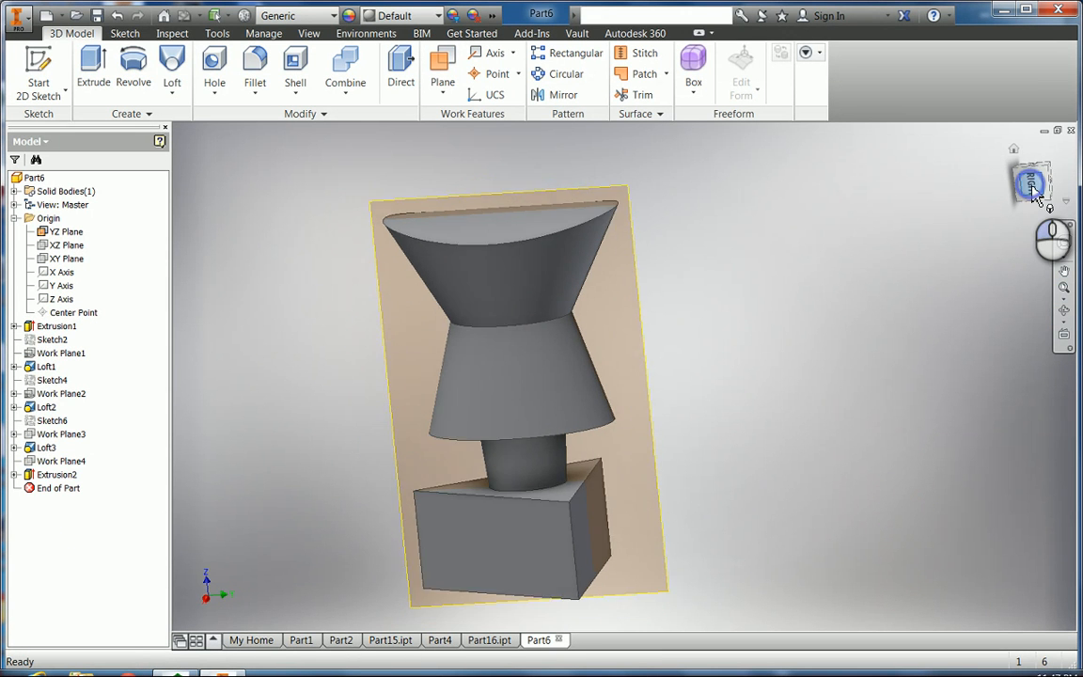
{"action": "scroll", "coordinate": [676, 363], "scroll_direction": "up", "scroll_amount": 2}
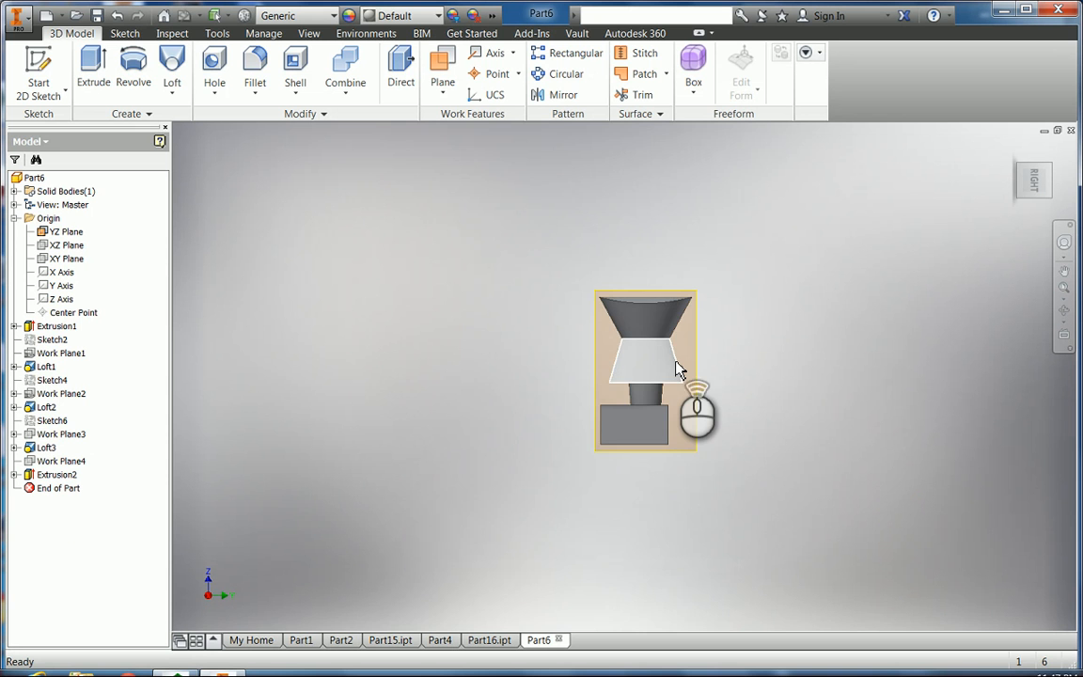
Step: Start a new 2D sketch on the YZ Plane with room above the part's top edge
{"action": "scroll", "coordinate": [676, 363], "scroll_direction": "down", "scroll_amount": 5}
{"action": "scroll", "coordinate": [679, 369], "scroll_direction": "up", "scroll_amount": 3}
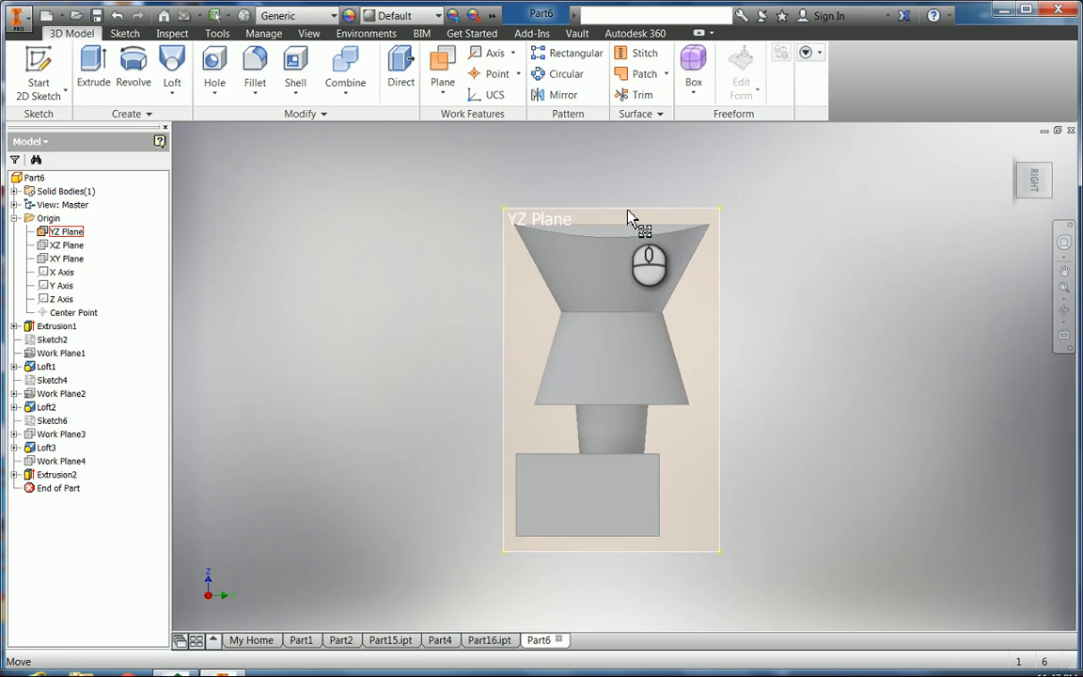
{"action": "left_click", "coordinate": [1066, 275]}
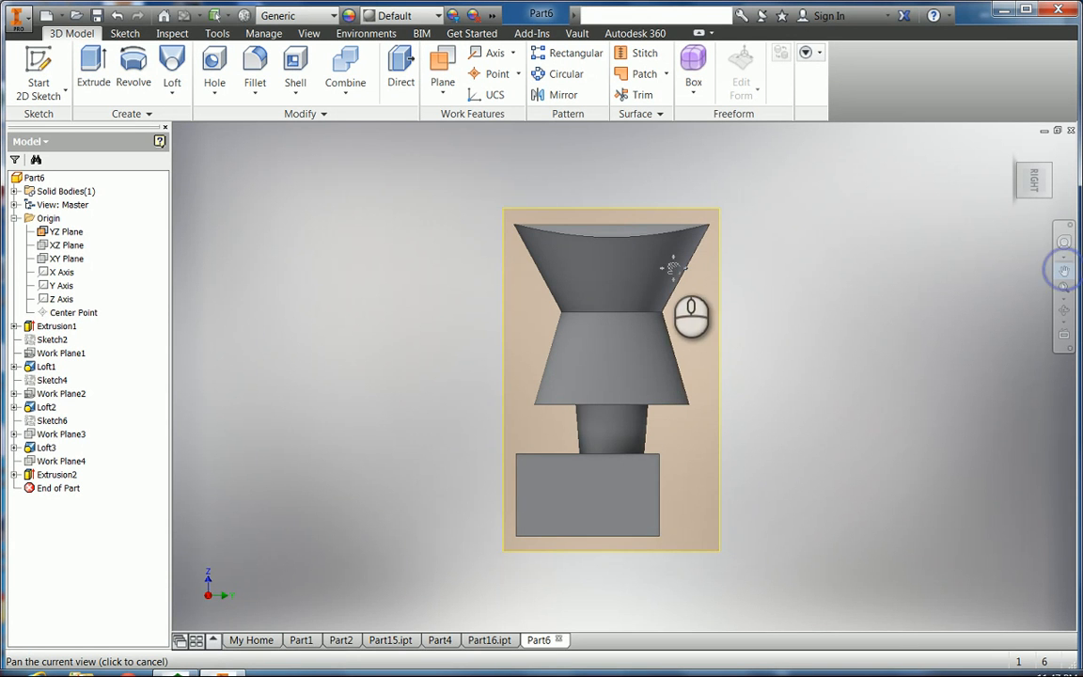
{"action": "left_click_drag", "start_coordinate": [672, 267], "coordinate": [677, 358]}
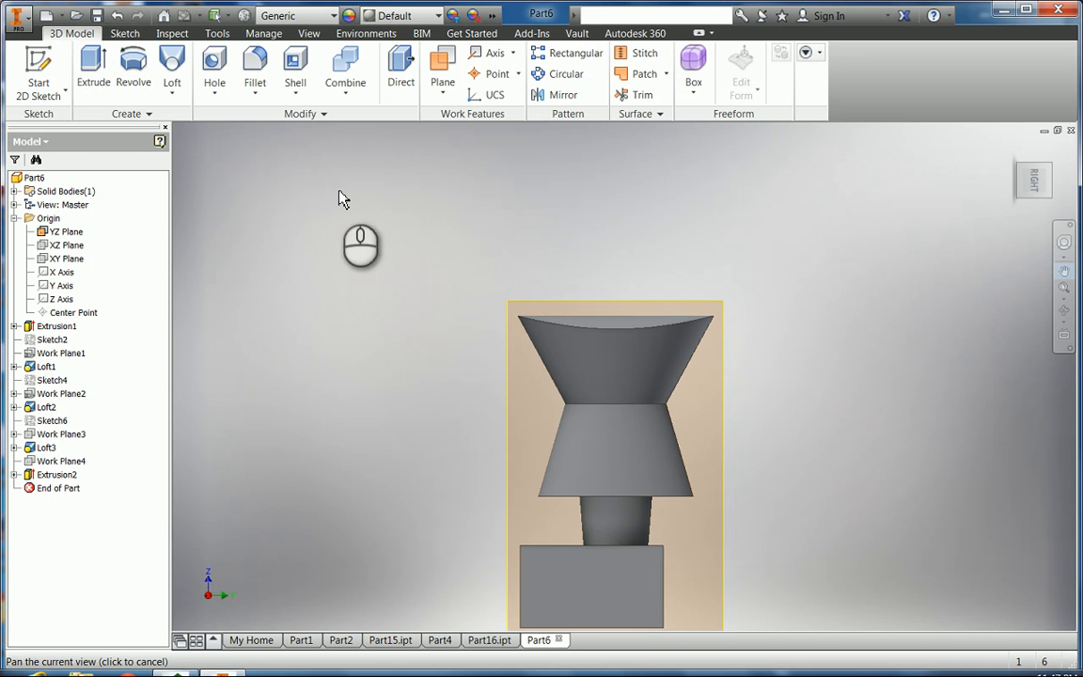
{"action": "left_click", "coordinate": [39, 64]}
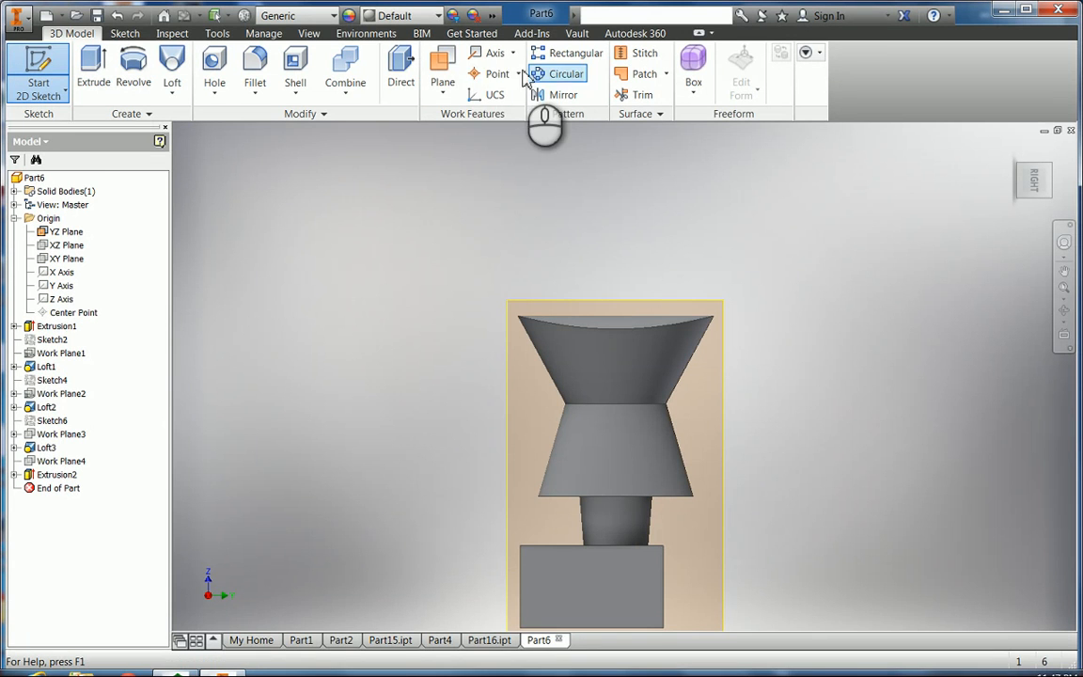
{"action": "left_click", "coordinate": [649, 311]}
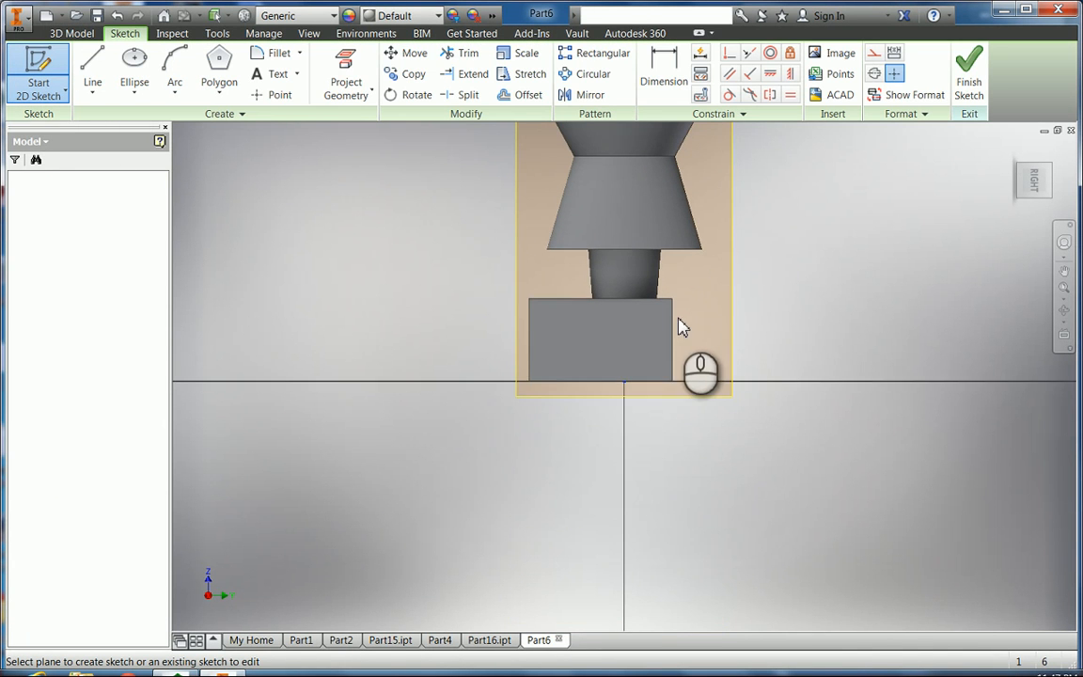
{"action": "left_click", "coordinate": [1066, 273]}
{"action": "mouse_move", "coordinate": [685, 244]}
{"action": "left_mouse_down"}
{"action": "mouse_move", "coordinate": [682, 507]}
{"action": "mouse_move", "coordinate": [685, 450]}
{"action": "mouse_move", "coordinate": [689, 459]}
{"action": "left_mouse_up"}
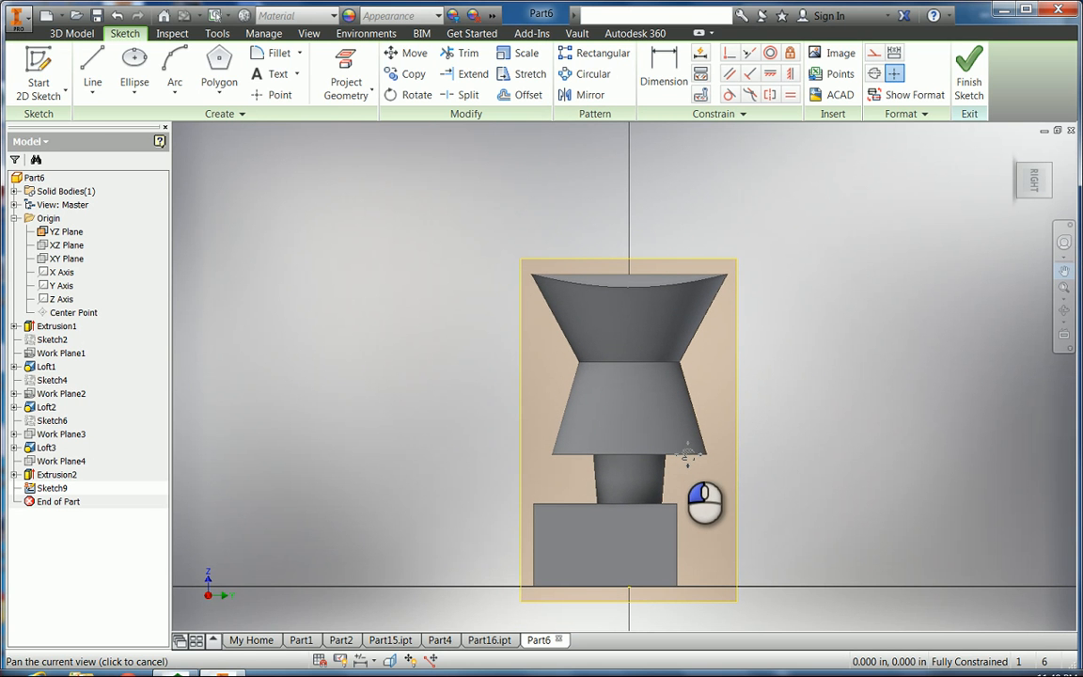
Step: Draw a vertical line straight up from the midpoint of the part's top edge
{"action": "left_click", "coordinate": [92, 66]}
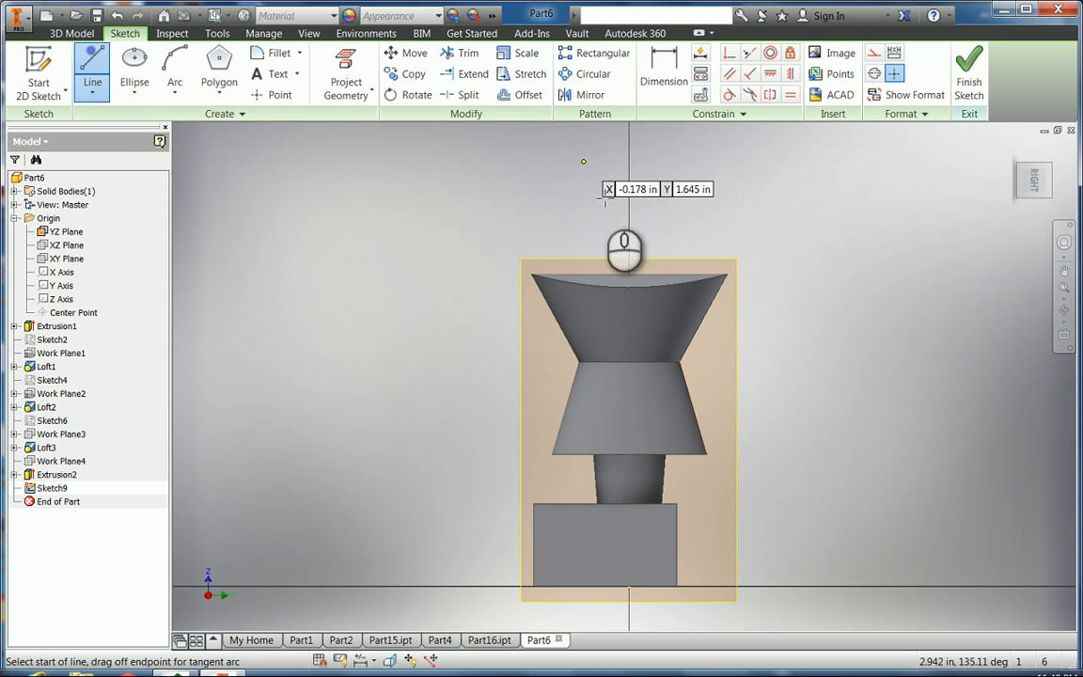
{"action": "left_click", "coordinate": [630, 275]}
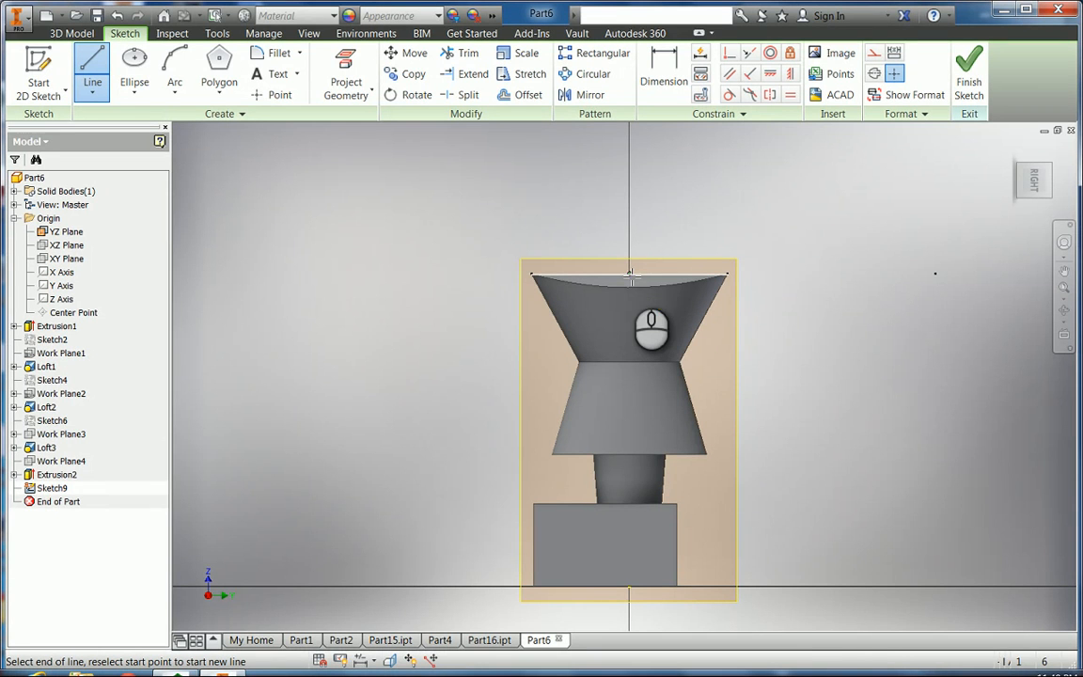
{"action": "left_click", "coordinate": [630, 179]}
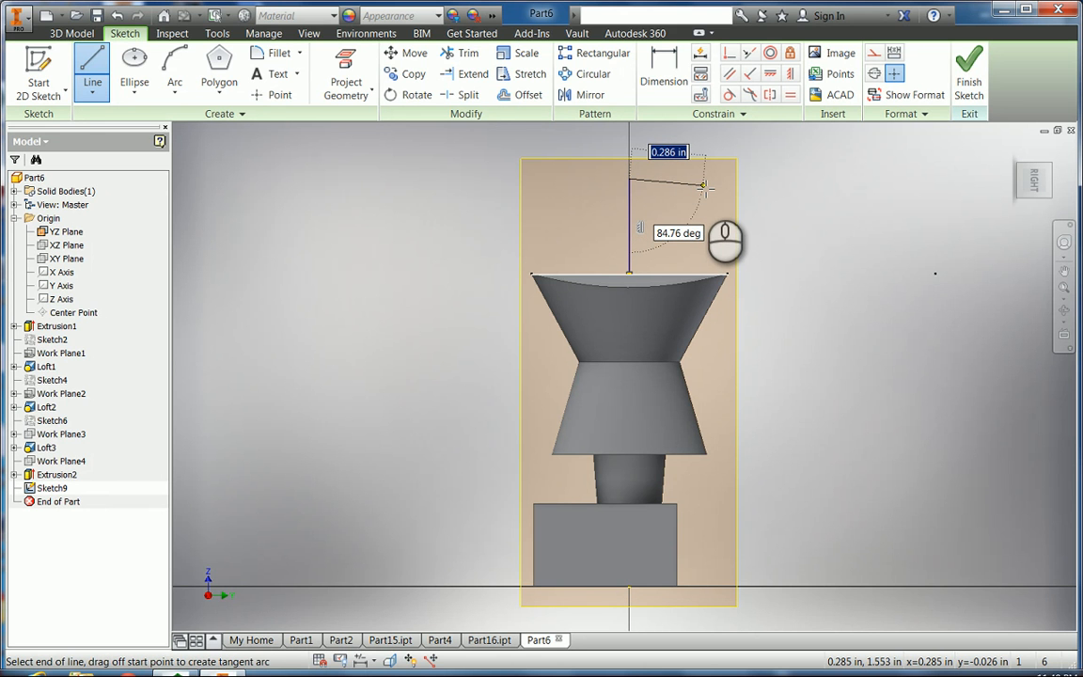
{"action": "key", "text": "Escape"}
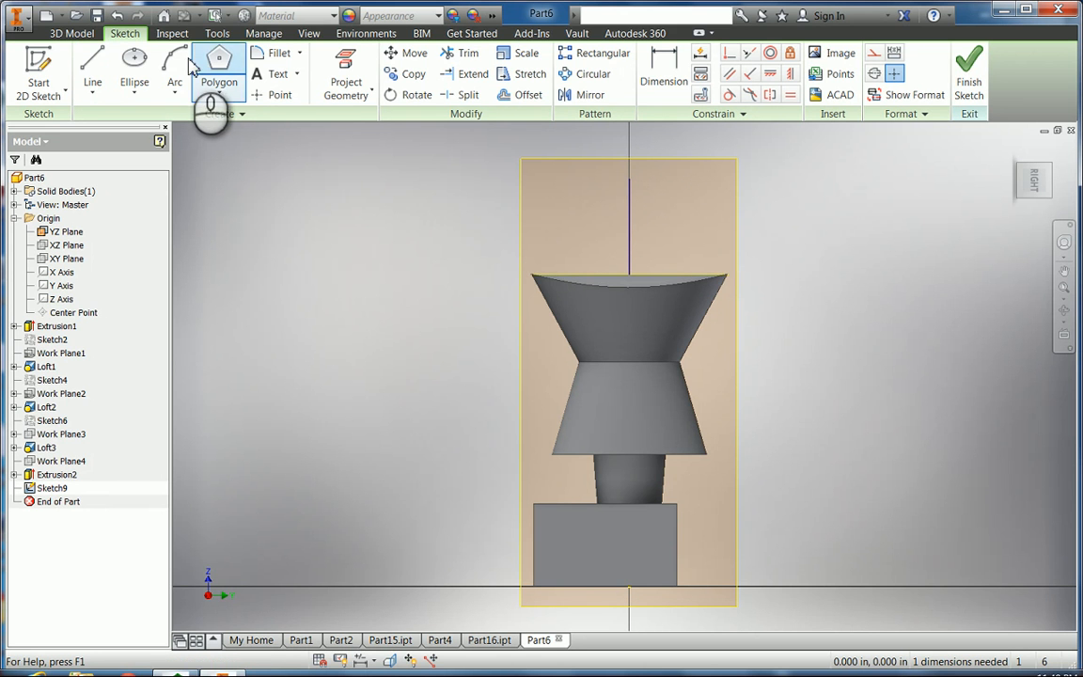
Step: From the line's upper end, sketch a rounded arc of about 0.12 in radius to the right, continued by a downward vertical line about 0.2 in long
{"action": "left_click", "coordinate": [174, 59]}
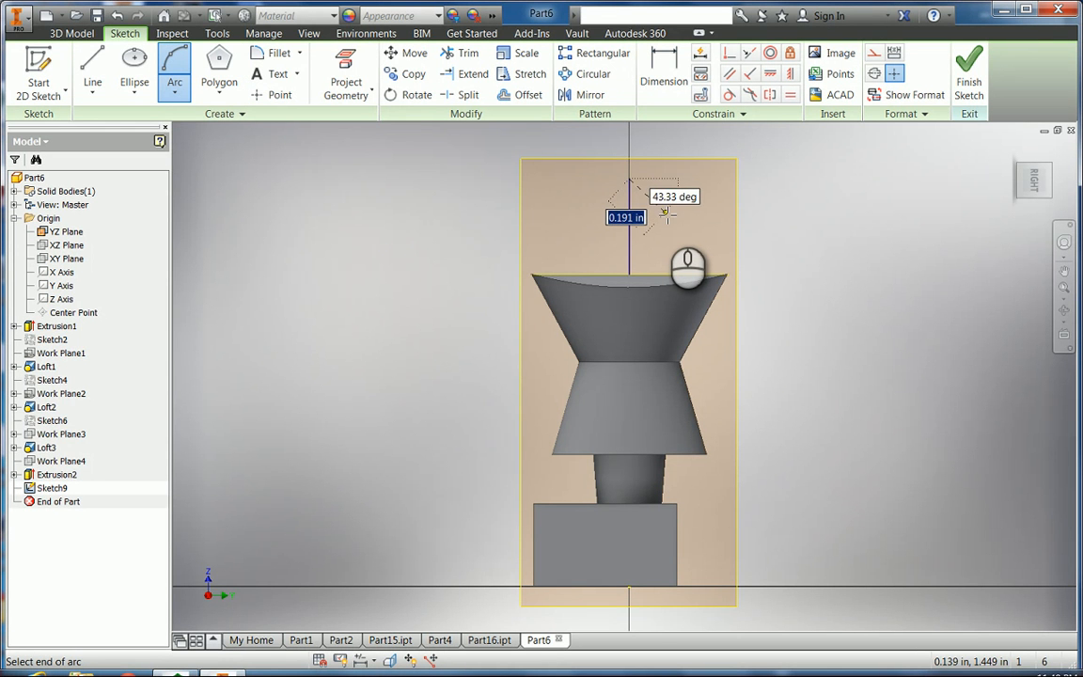
{"action": "left_click", "coordinate": [666, 215]}
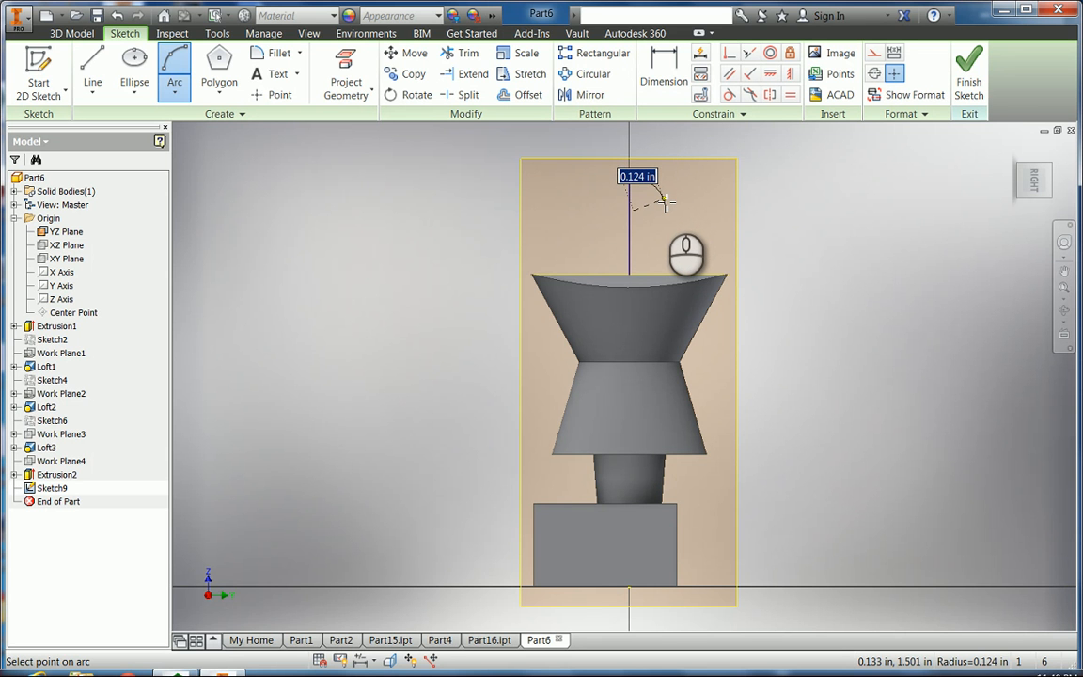
{"action": "left_click", "coordinate": [664, 200]}
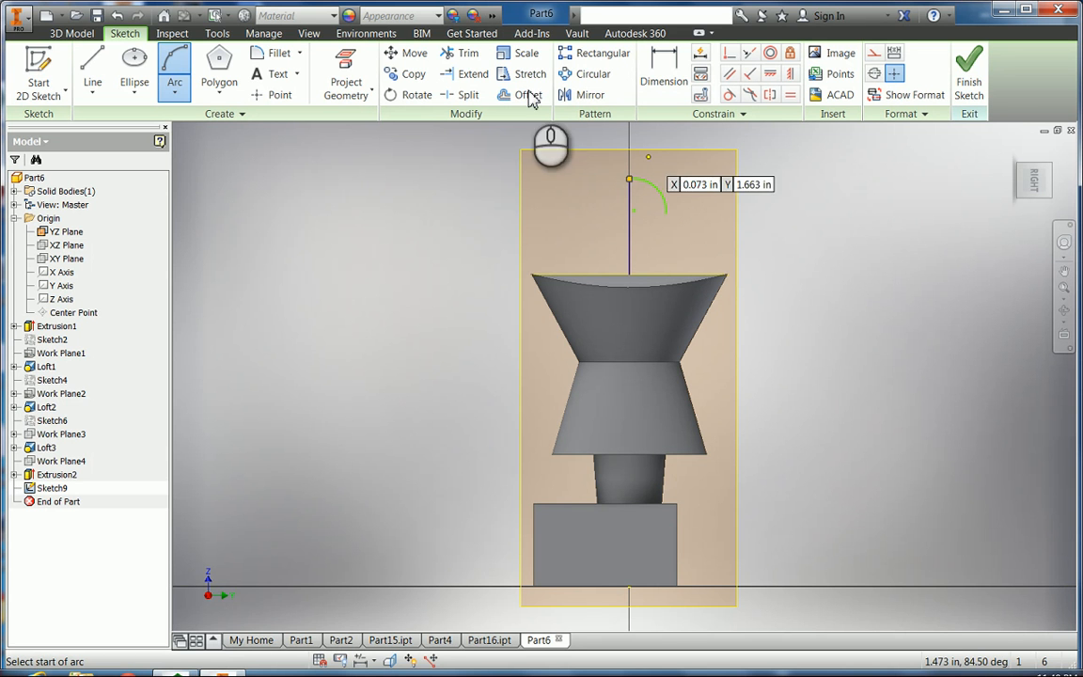
{"action": "left_click", "coordinate": [92, 68]}
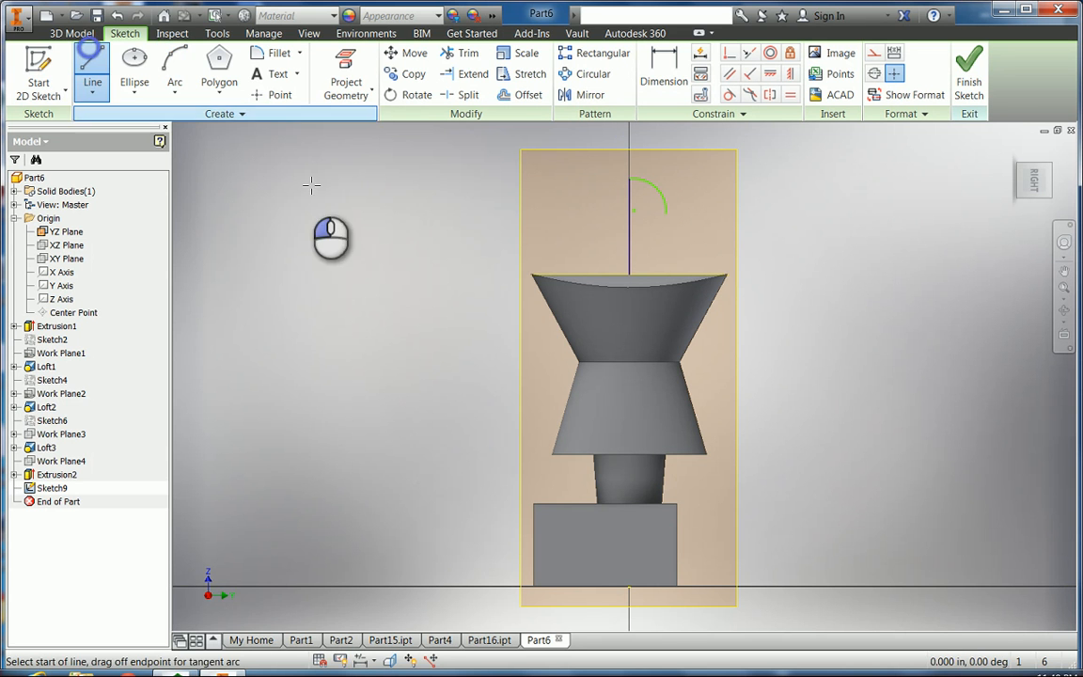
{"action": "left_click", "coordinate": [664, 214]}
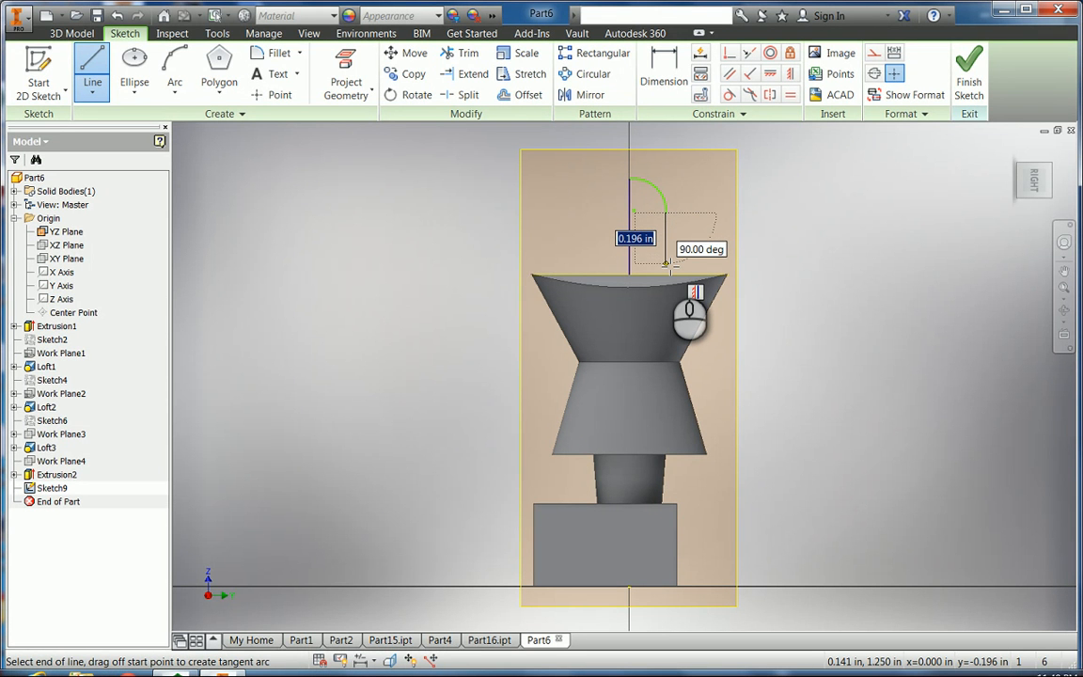
{"action": "left_click", "coordinate": [667, 263]}
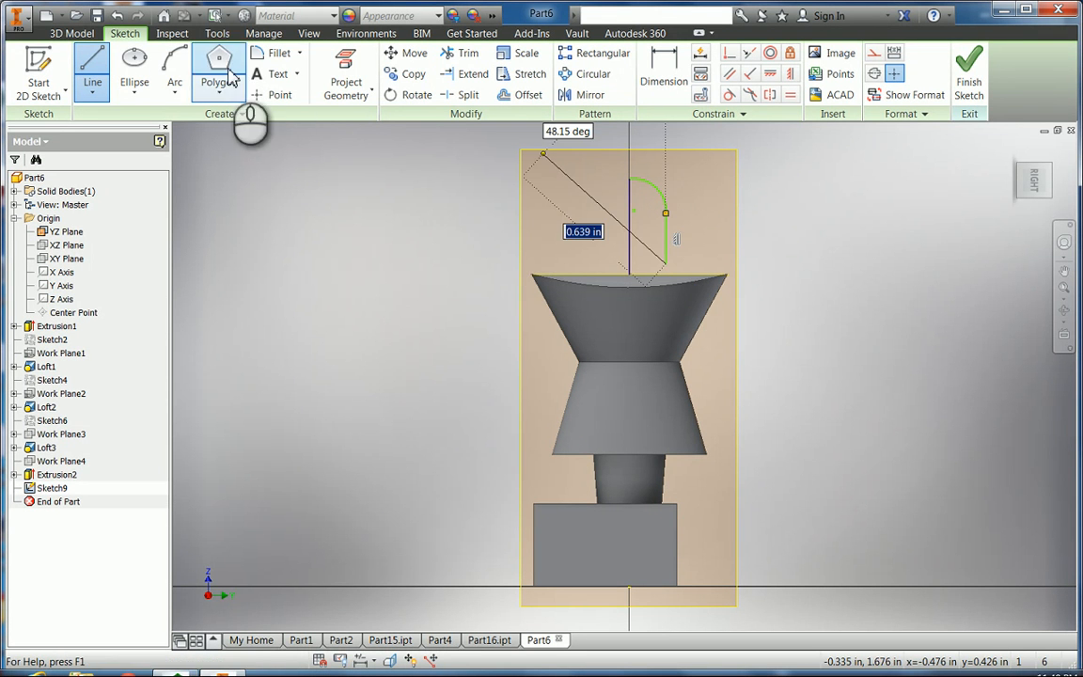
Step: Close the head profile with a three-point arc from the outer line's lower end to the top edge's midpoint and finish the sketch
{"action": "left_click", "coordinate": [177, 64]}
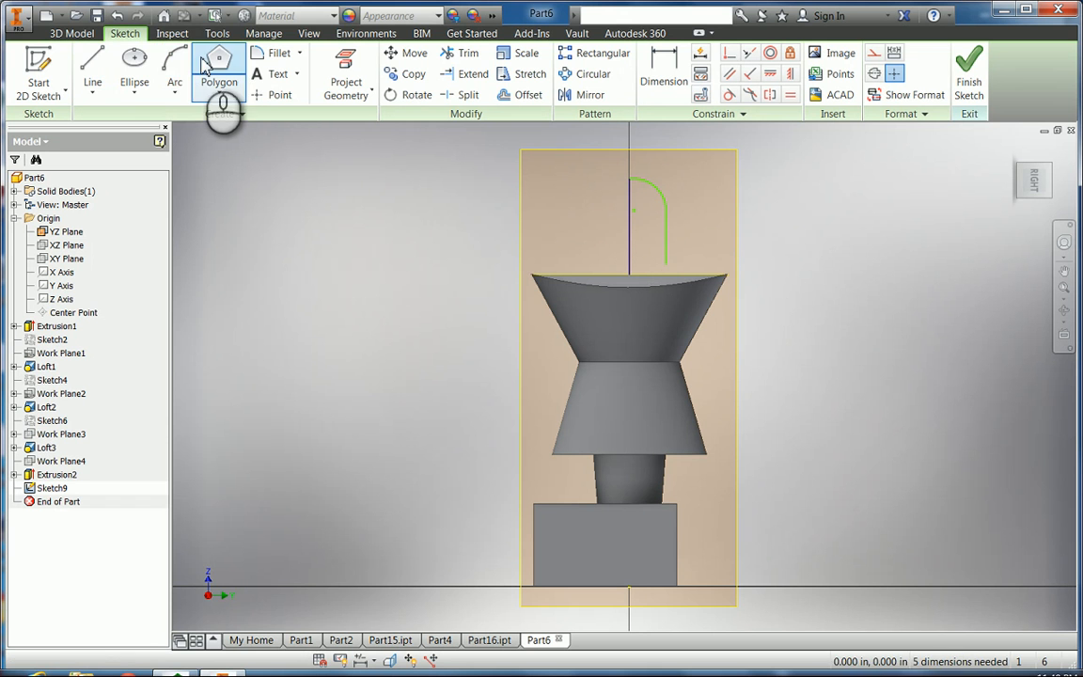
{"action": "left_click", "coordinate": [665, 264]}
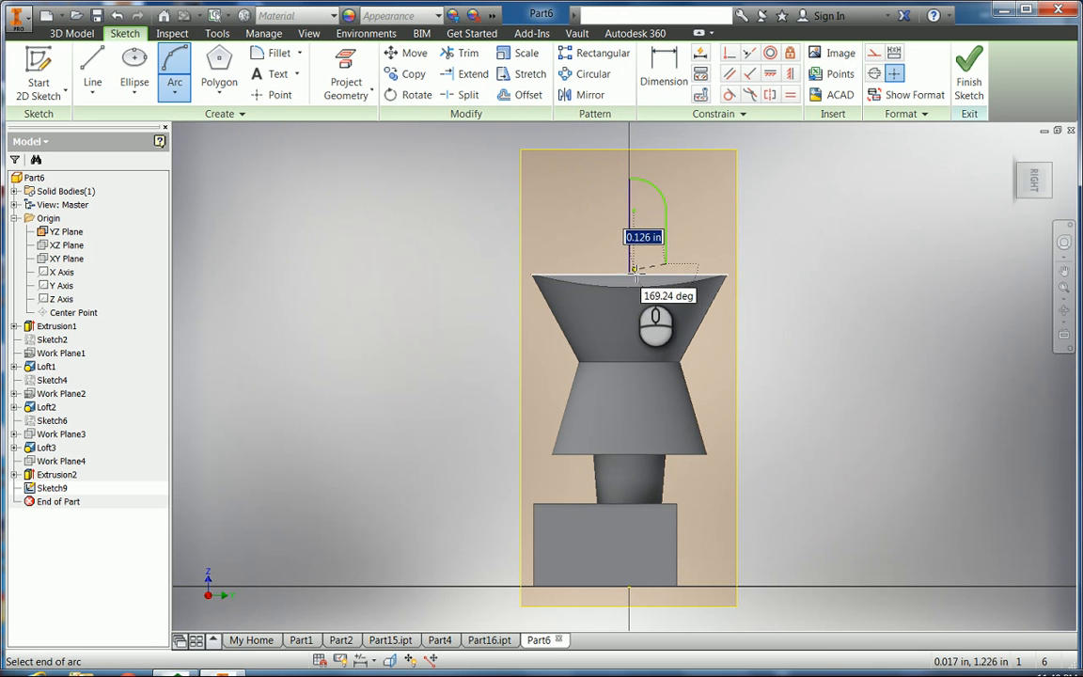
{"action": "left_click", "coordinate": [630, 274]}
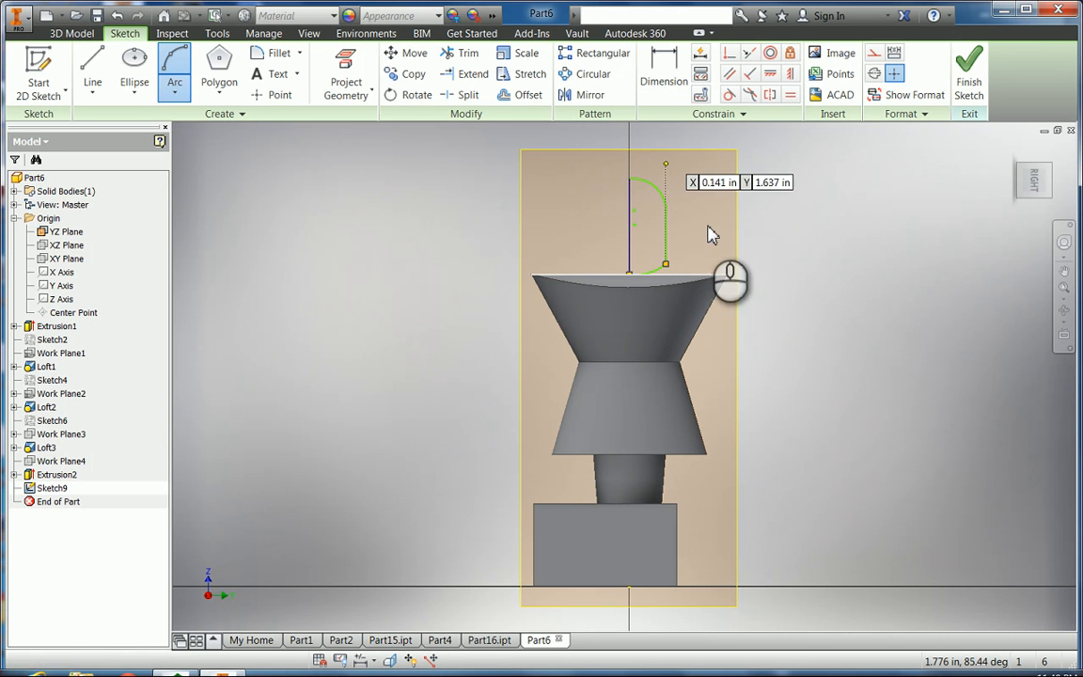
{"action": "left_click", "coordinate": [974, 70]}
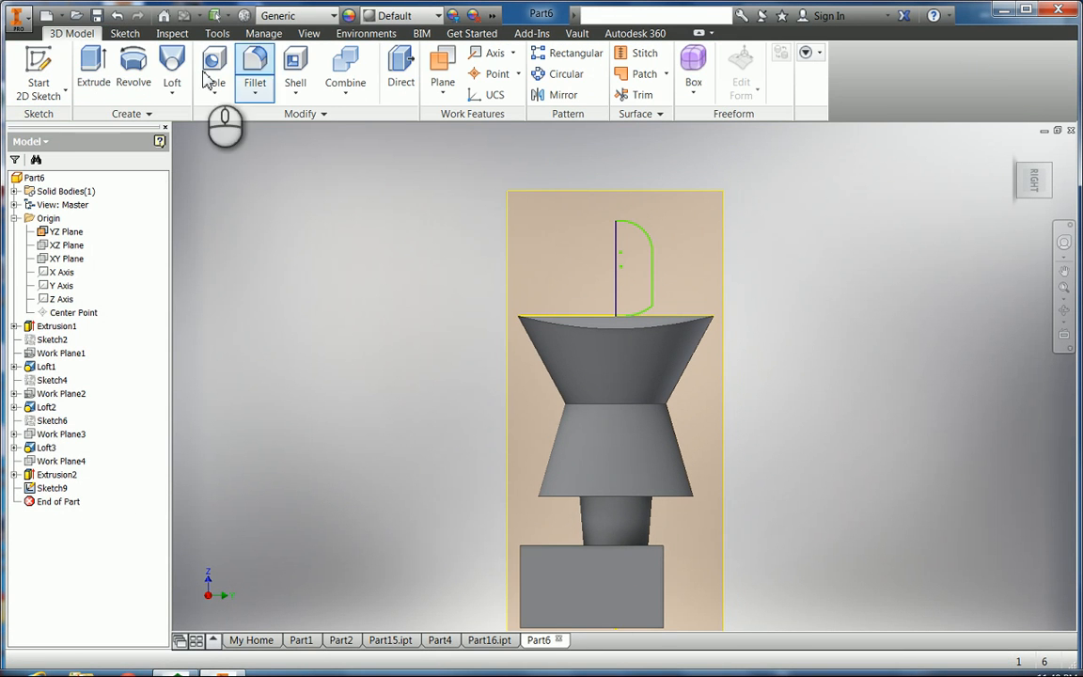
Step: Revolve the head profile fully around its straight vertical line as a joined solid and hide the YZ Plane
{"action": "left_click", "coordinate": [133, 70]}
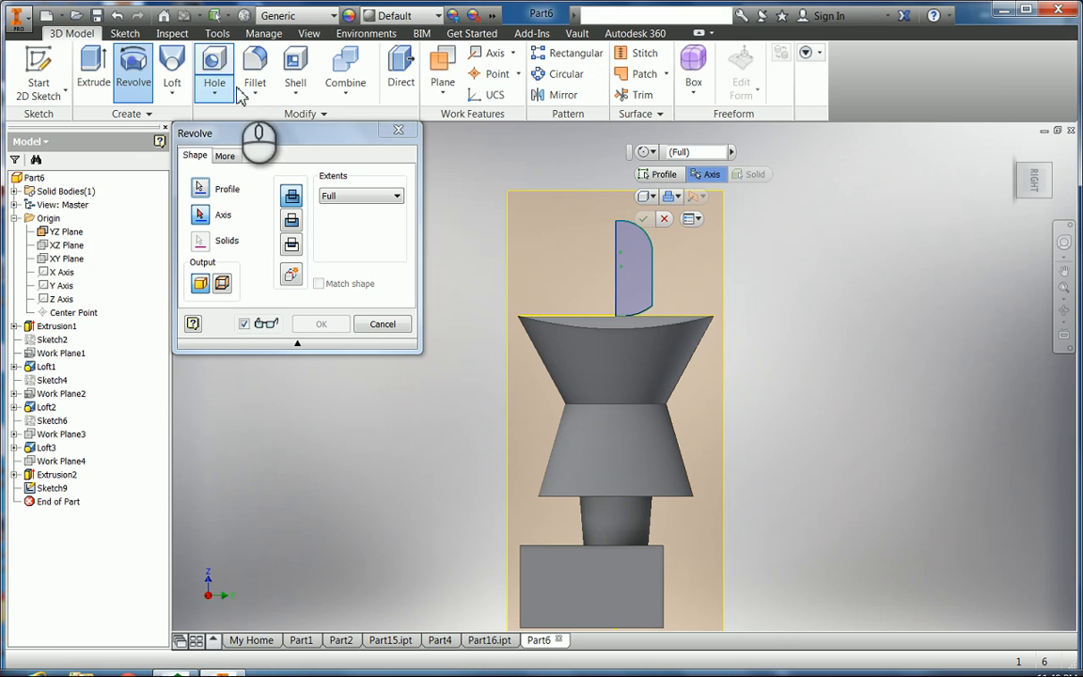
{"action": "left_click", "coordinate": [618, 277]}
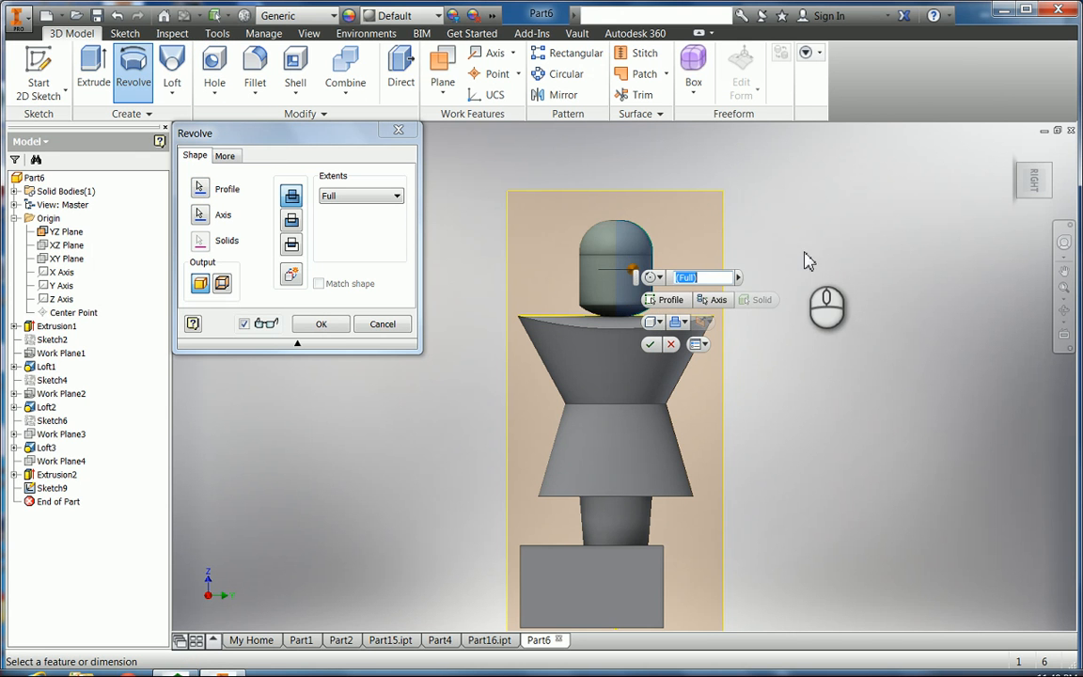
{"action": "left_click", "coordinate": [650, 345]}
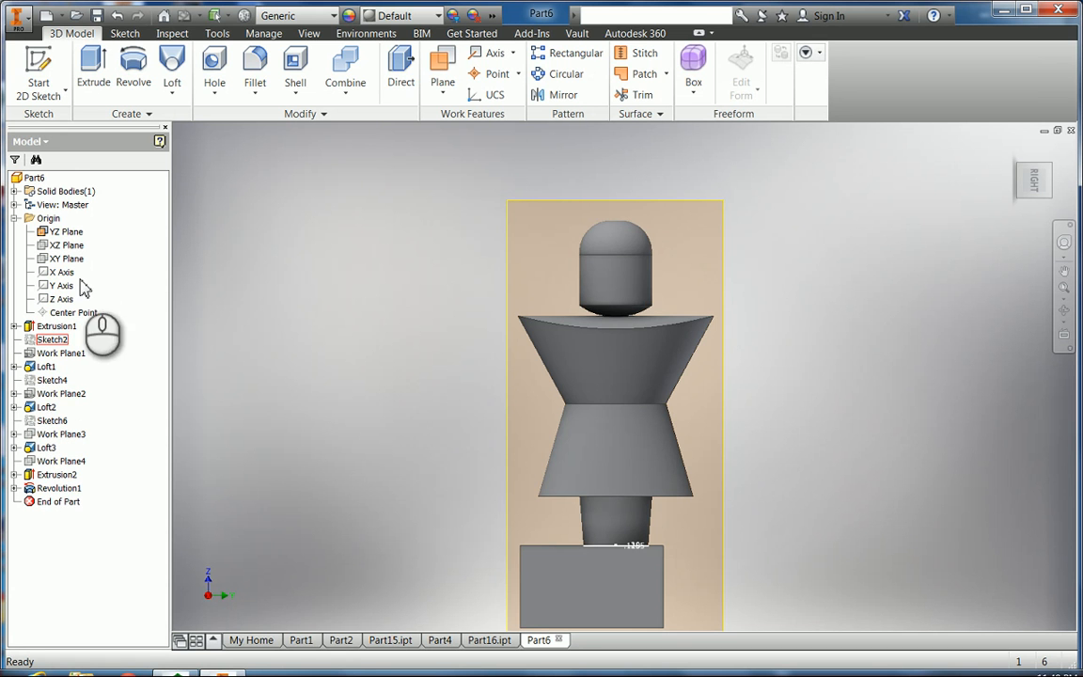
{"action": "right_click", "coordinate": [43, 238]}
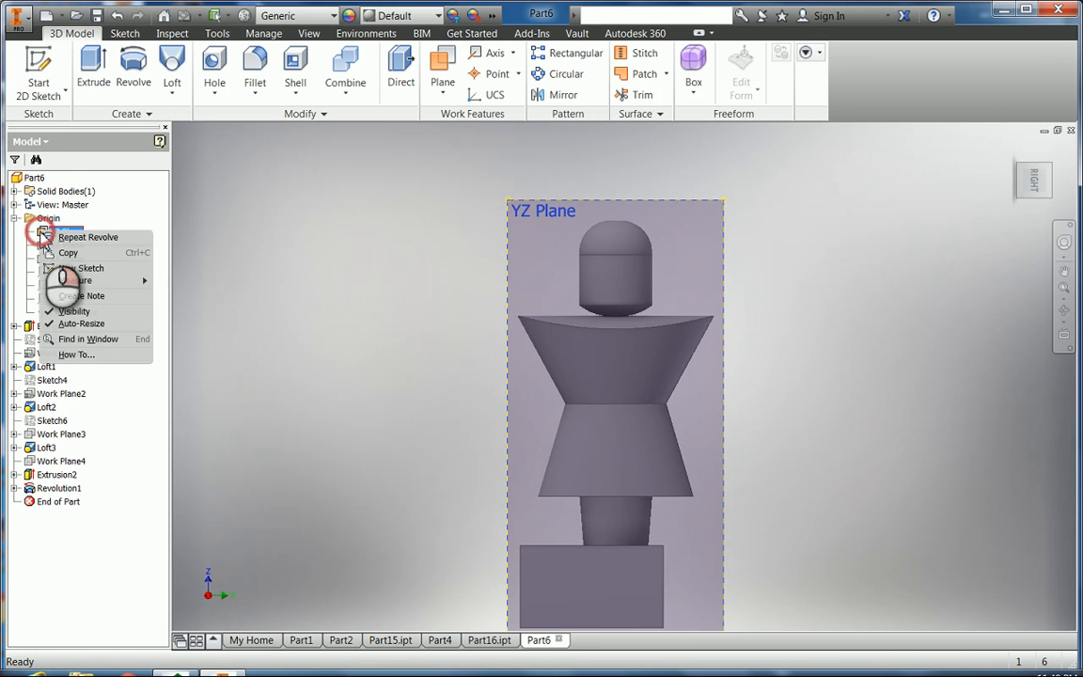
{"action": "left_click", "coordinate": [75, 314]}
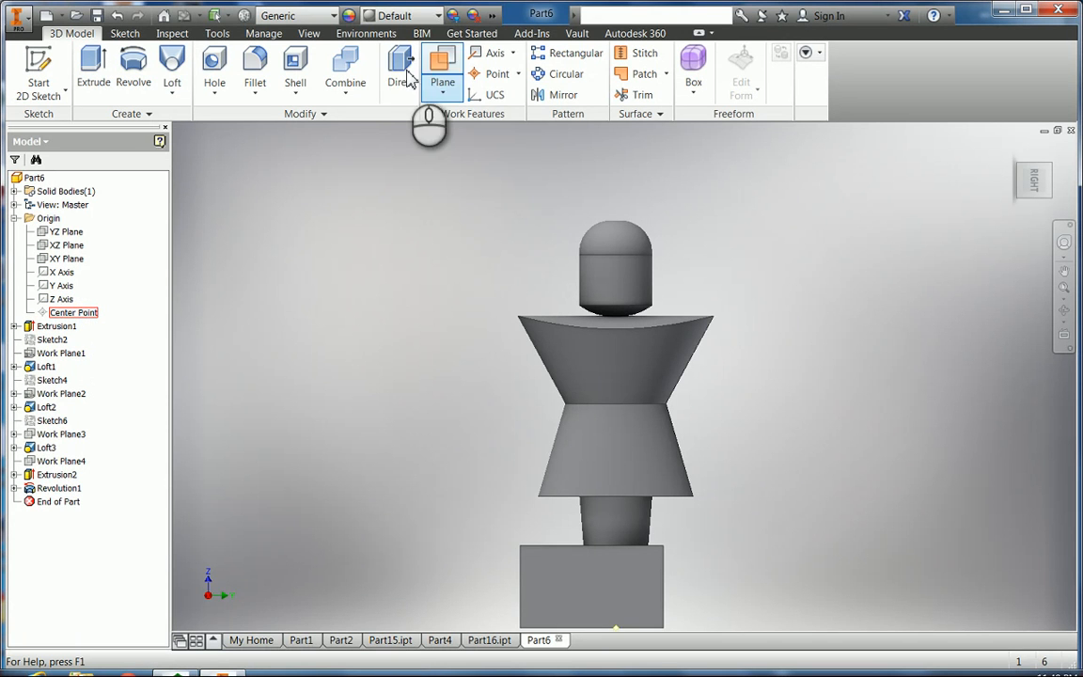
{"action": "left_click", "coordinate": [453, 15]}
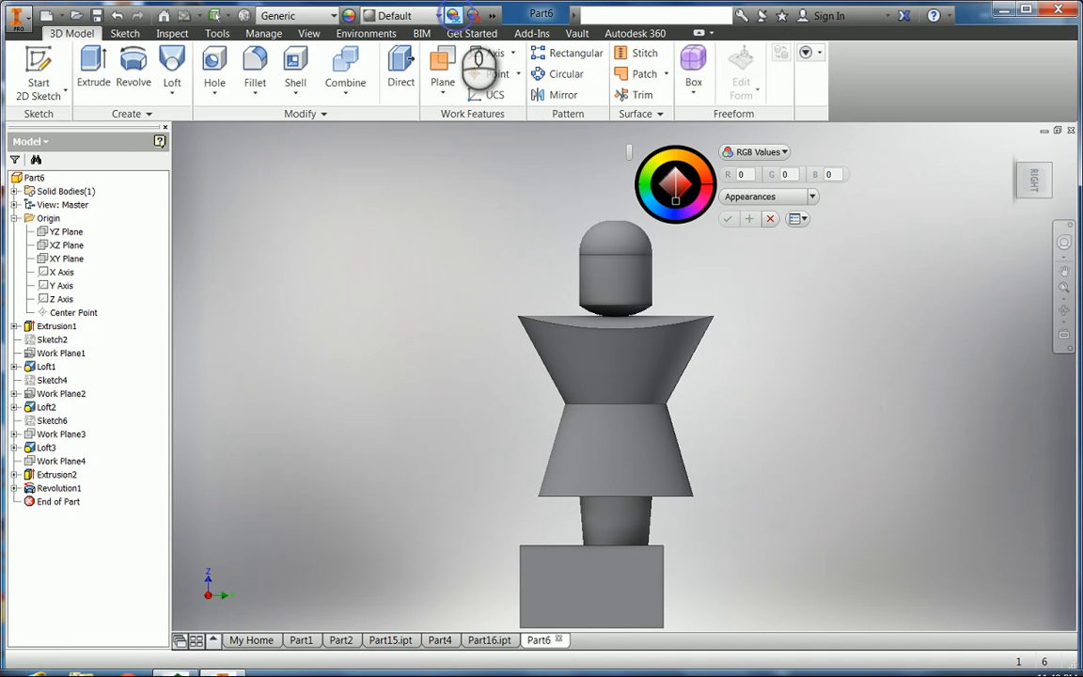
{"action": "left_click", "coordinate": [581, 250]}
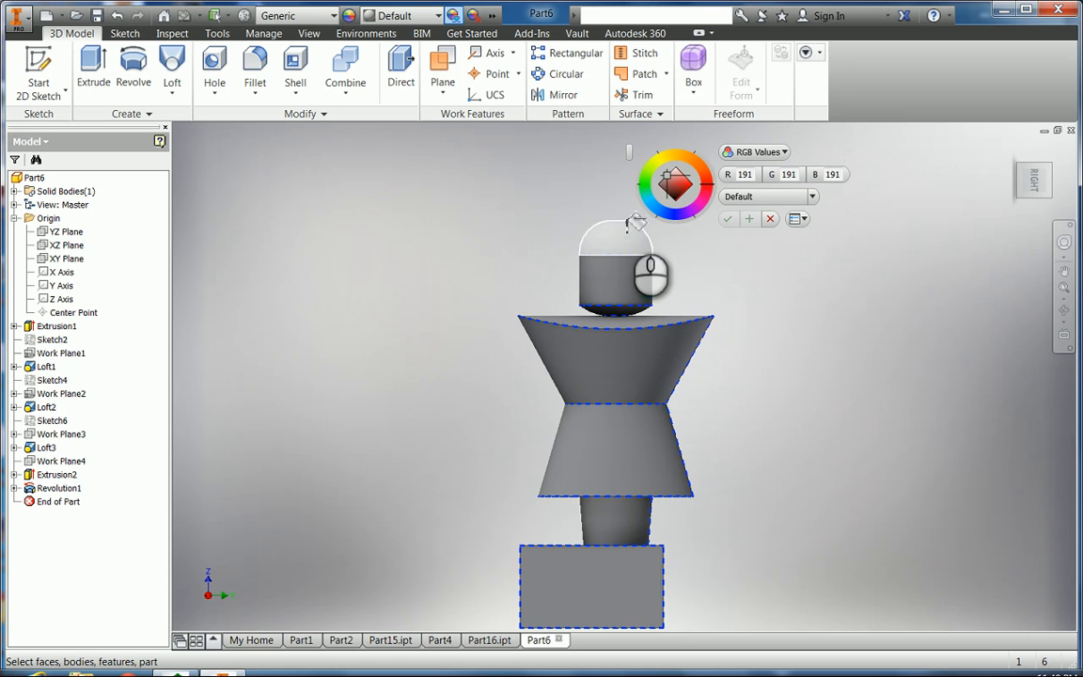
{"action": "left_click", "coordinate": [649, 191]}
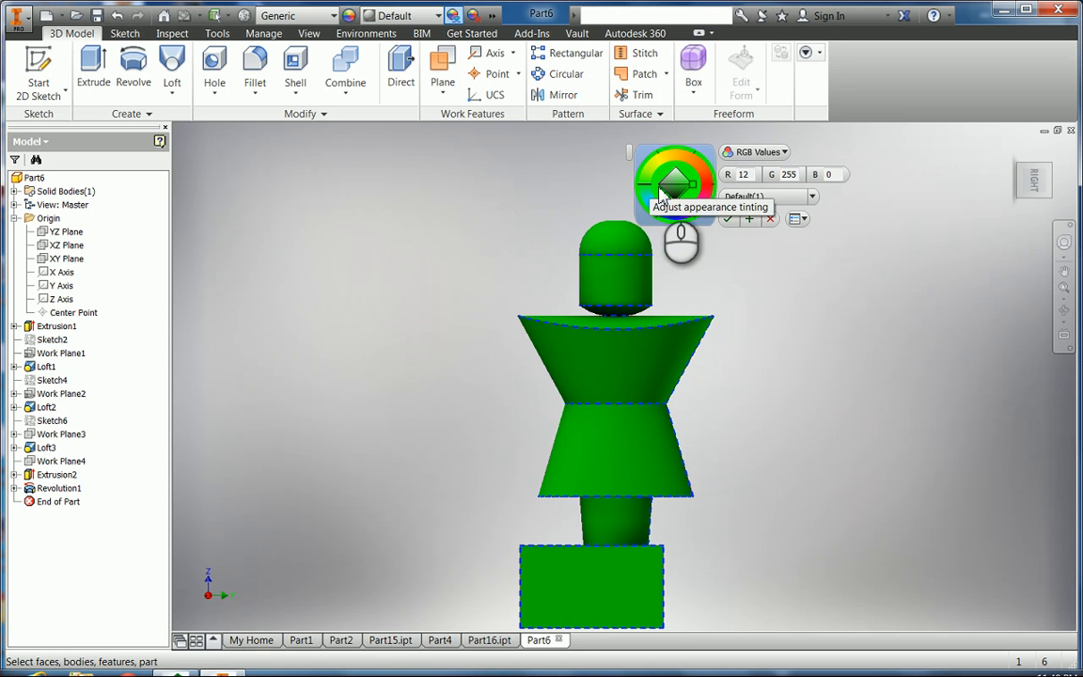
{"action": "left_click", "coordinate": [663, 198]}
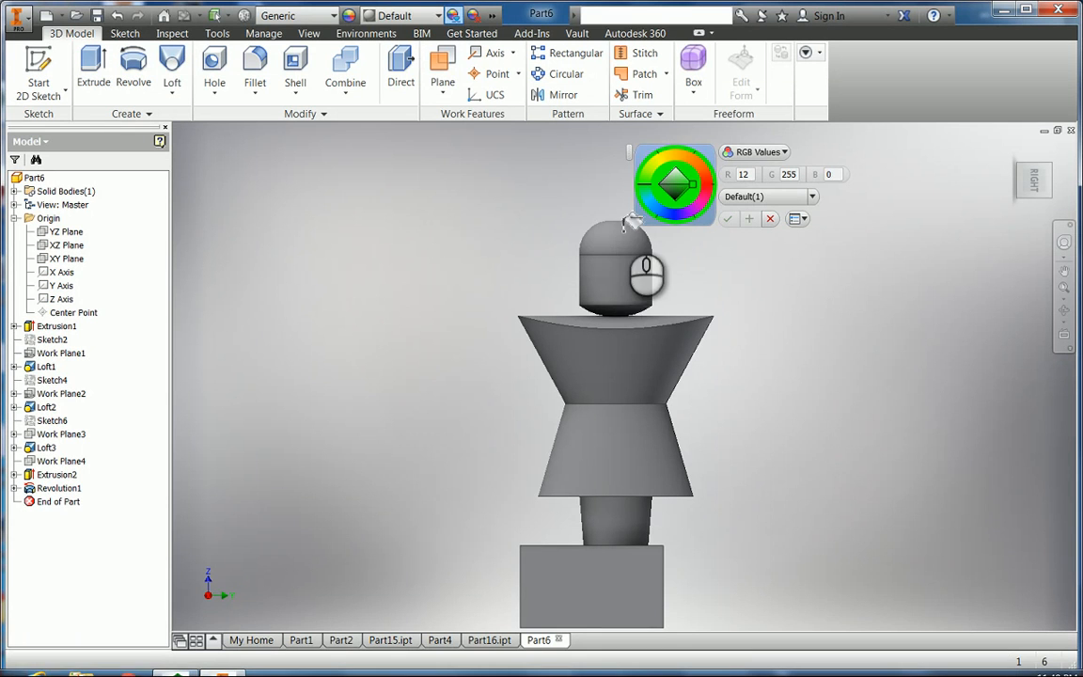
{"action": "left_click", "coordinate": [771, 219]}
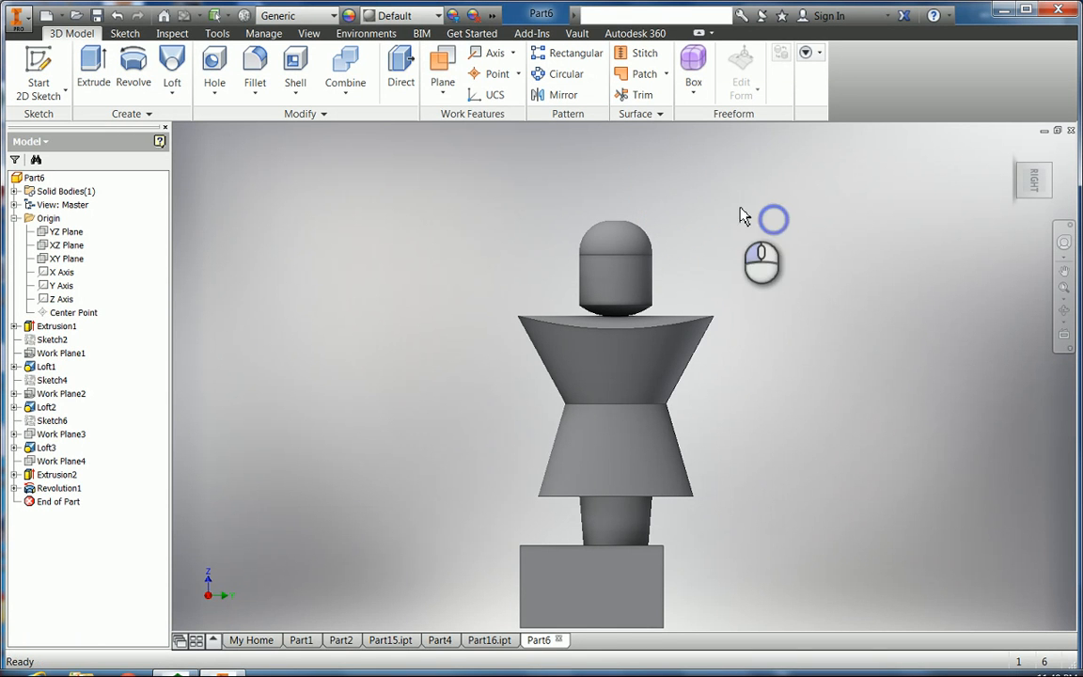
Step: Tint the appearance of the whole part green with RGB values 12, 255, 0 and apply it
{"action": "left_click", "coordinate": [455, 17]}
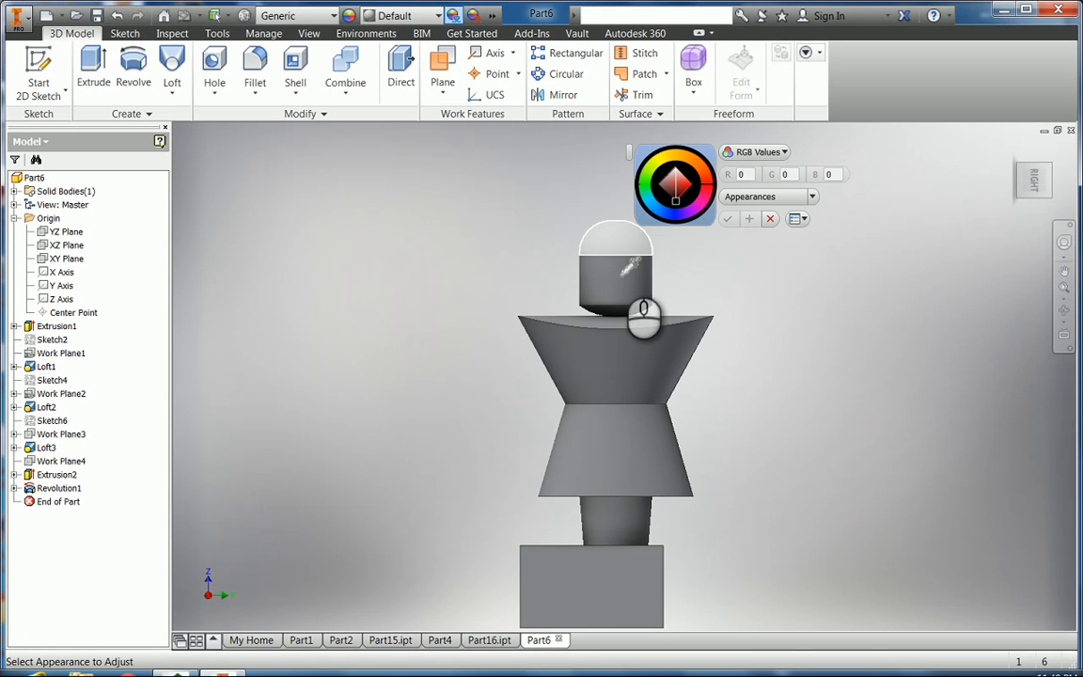
{"action": "left_click", "coordinate": [587, 261]}
{"action": "left_click", "coordinate": [589, 261]}
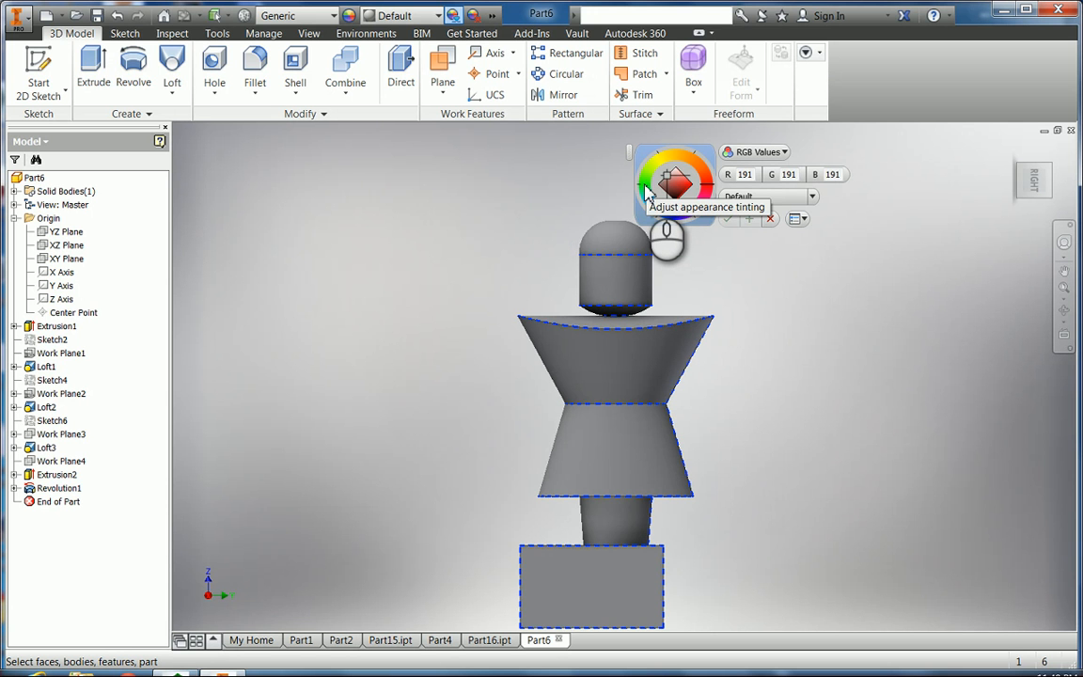
{"action": "left_click", "coordinate": [647, 192]}
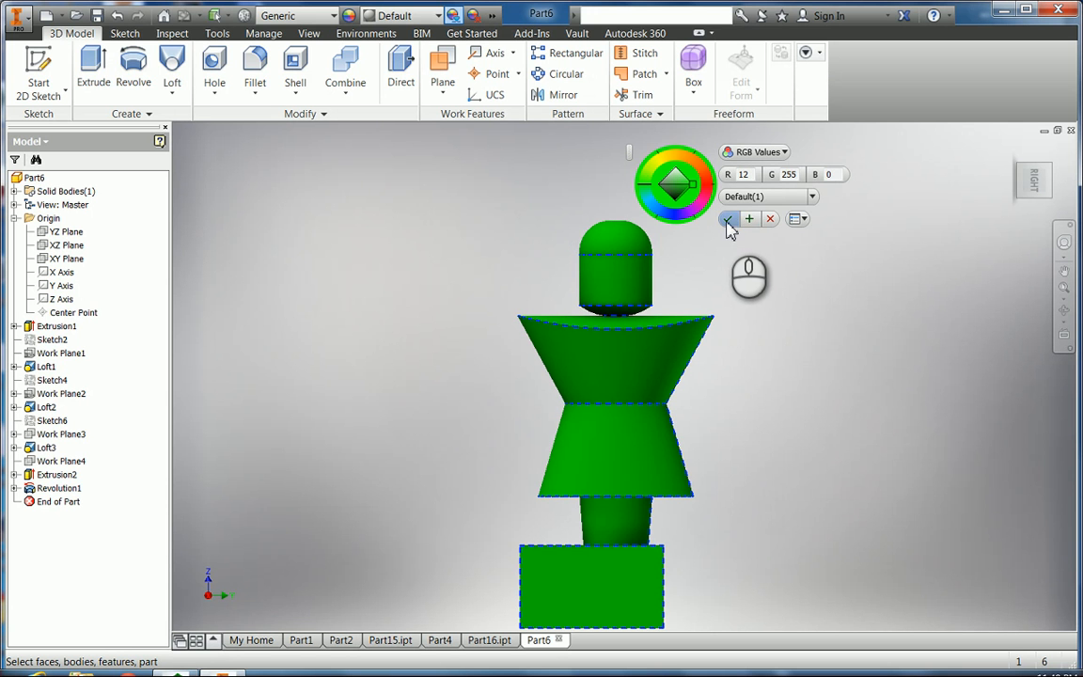
{"action": "left_click", "coordinate": [728, 220]}
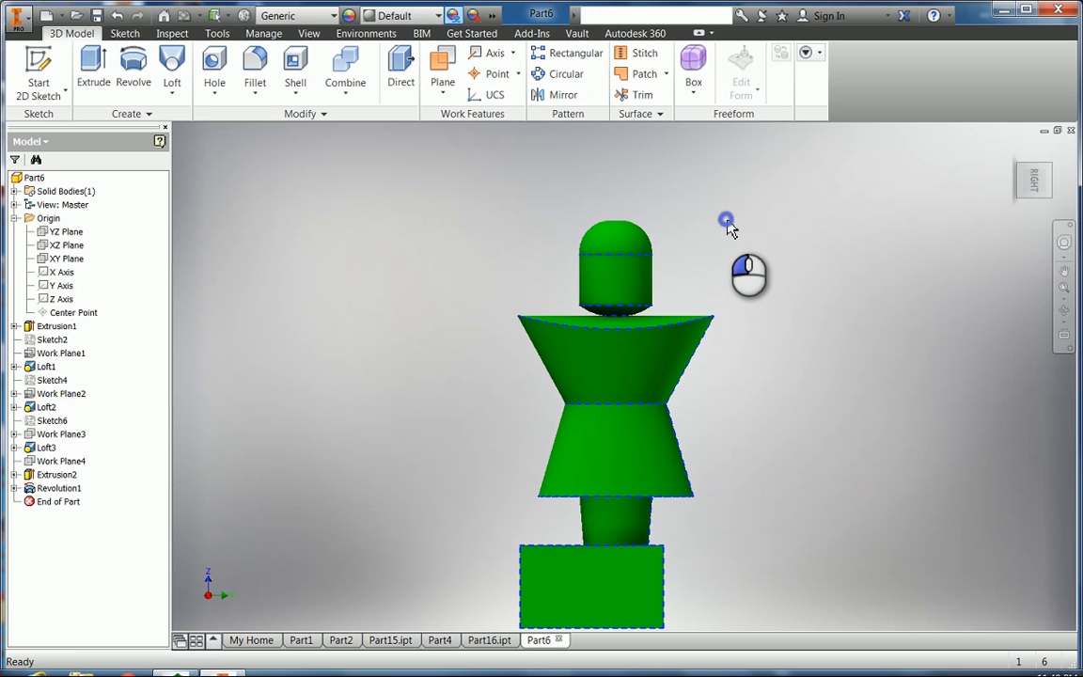
{"action": "left_click", "coordinate": [1065, 312]}
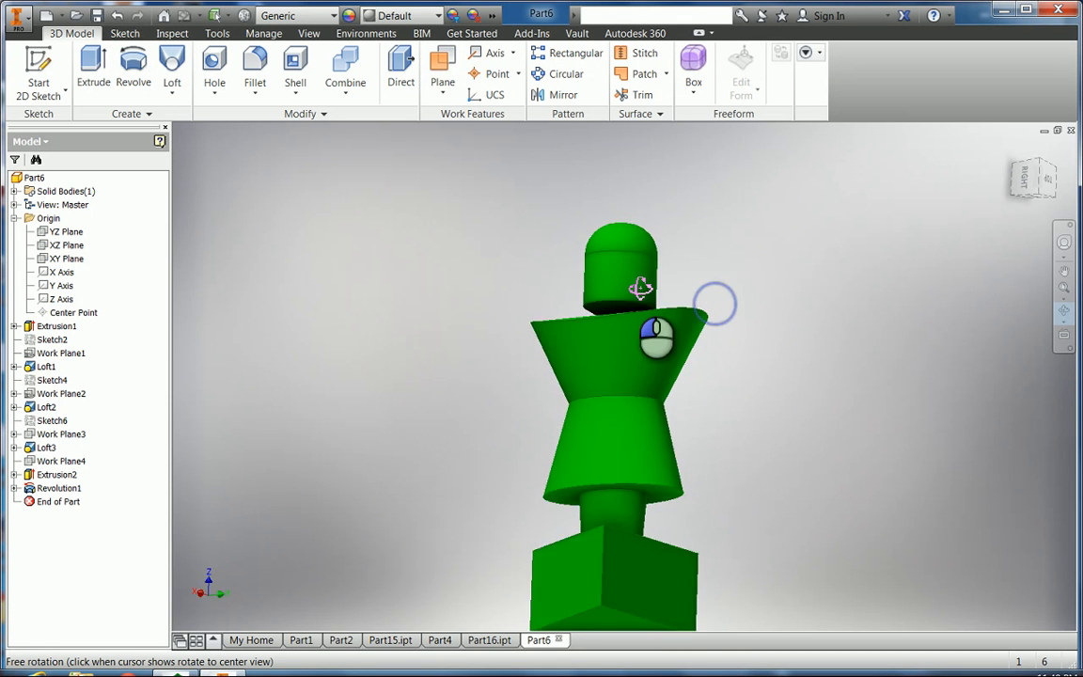